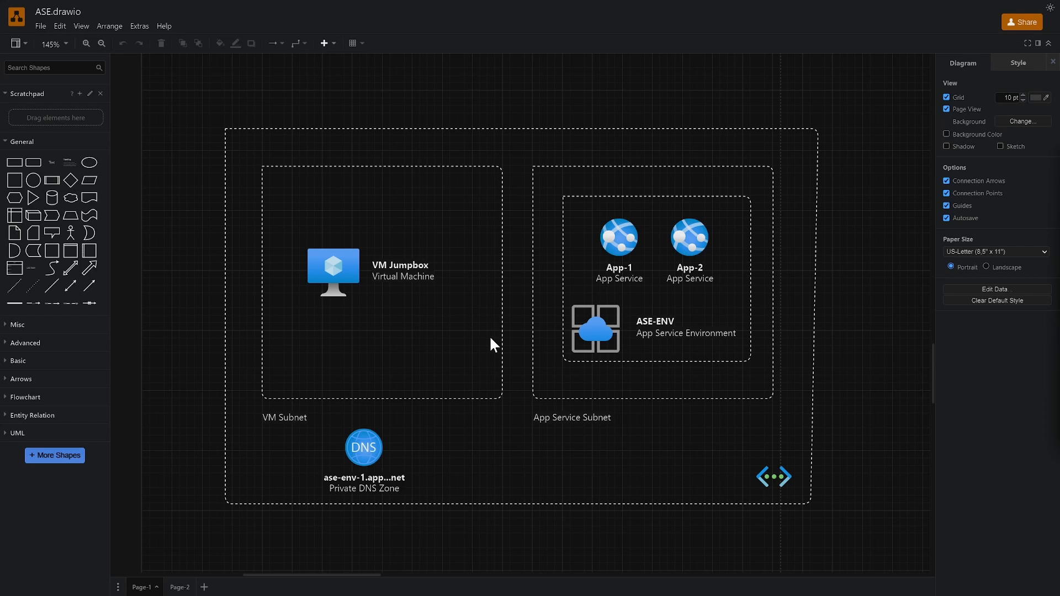
# Search shapes for 'sql server' and place Azure SQL Database right of the network, arrowed from App-2
pyautogui.moveTo(518, 322); pyautogui.dragTo(501, 318)
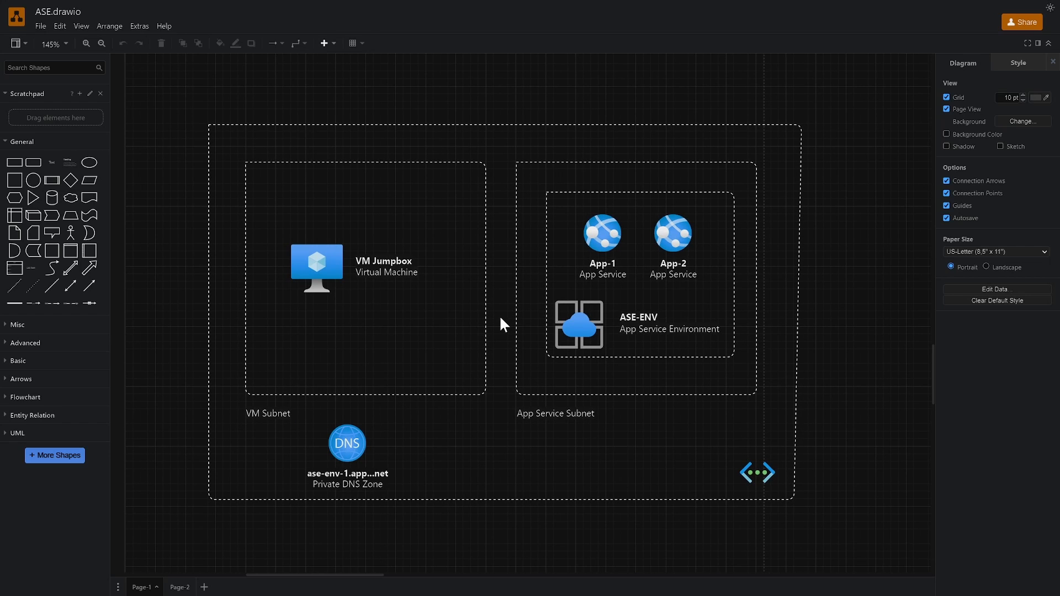
pyautogui.moveTo(501, 318); pyautogui.dragTo(462, 304)
pyautogui.click(74, 68)
pyautogui.write('sql ser')
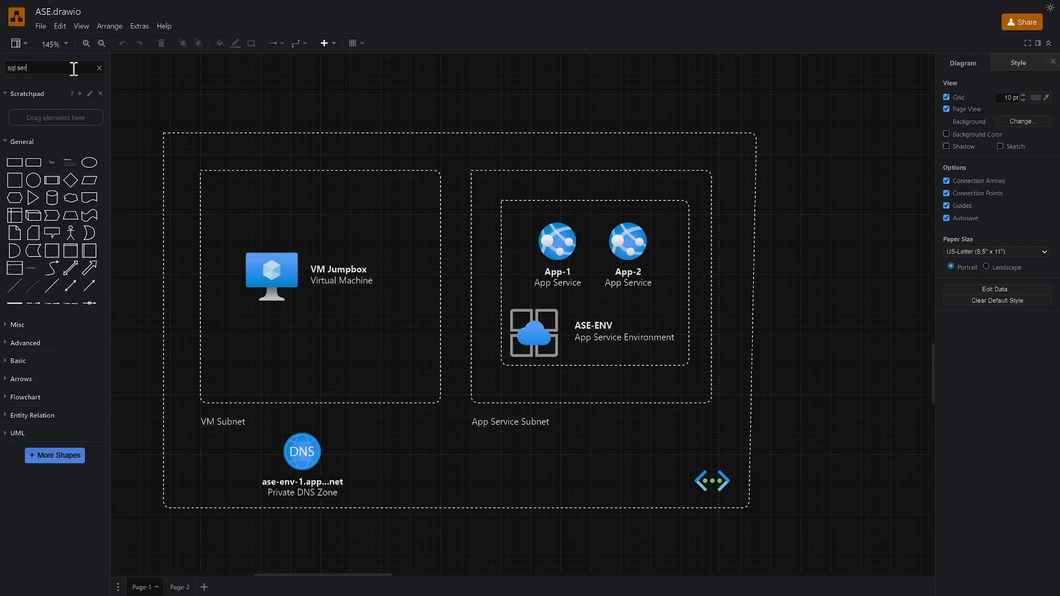
pyautogui.write('ver')
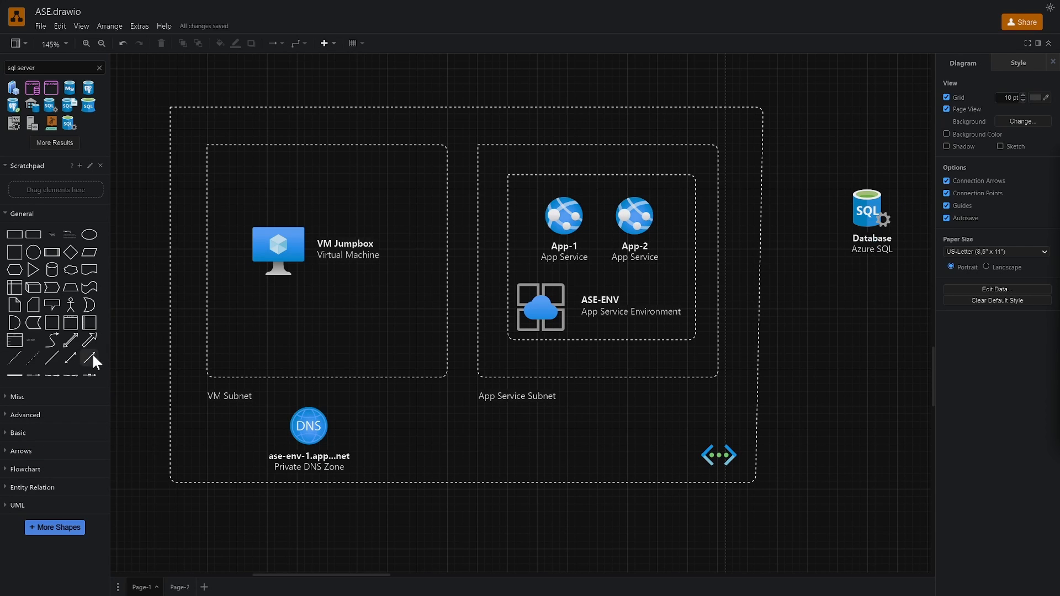
pyautogui.moveTo(93, 358); pyautogui.dragTo(527, 527)
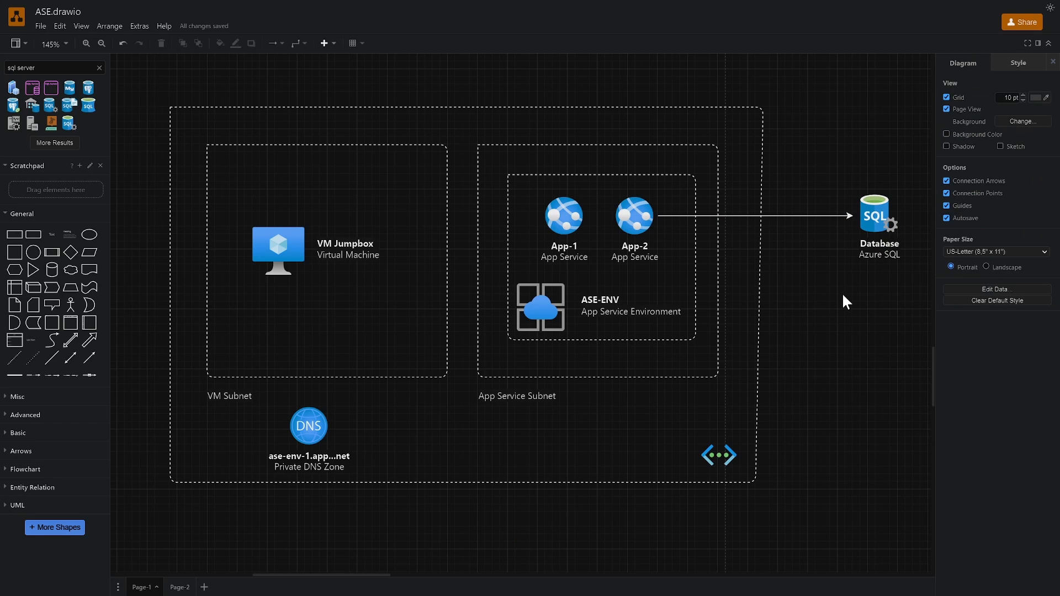
pyautogui.scroll(1, 804, 323)
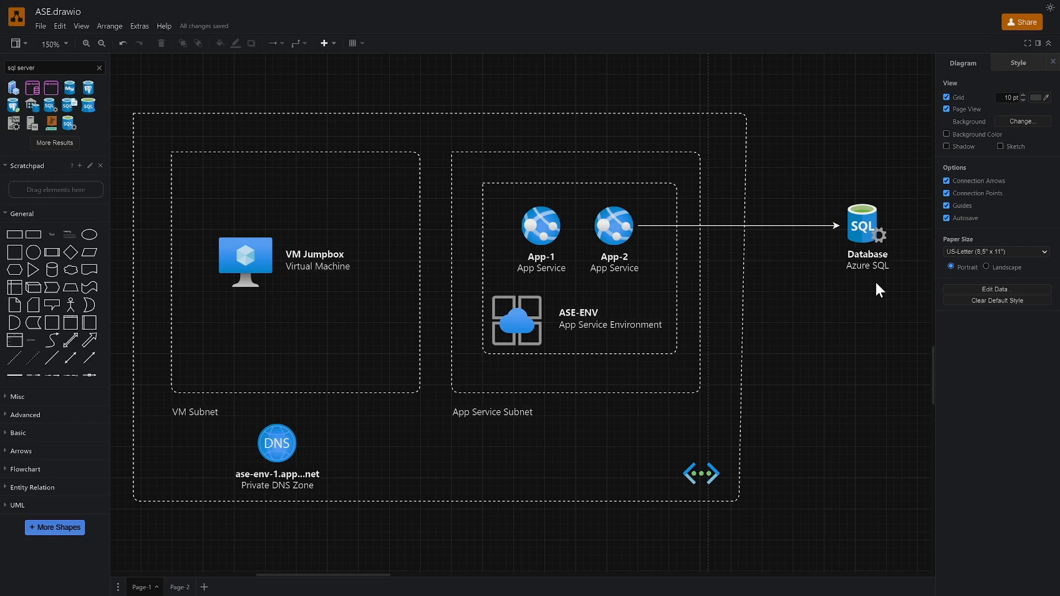
# Add a subnet container below the App Service Subnet named 'Database Subnet'
pyautogui.click(614, 230)
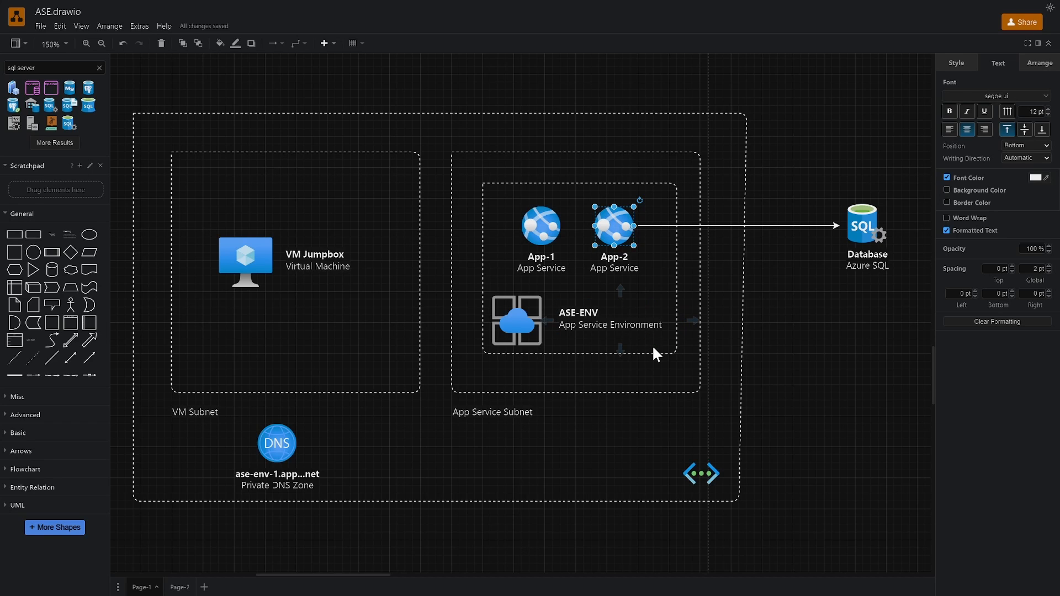
pyautogui.click(779, 334)
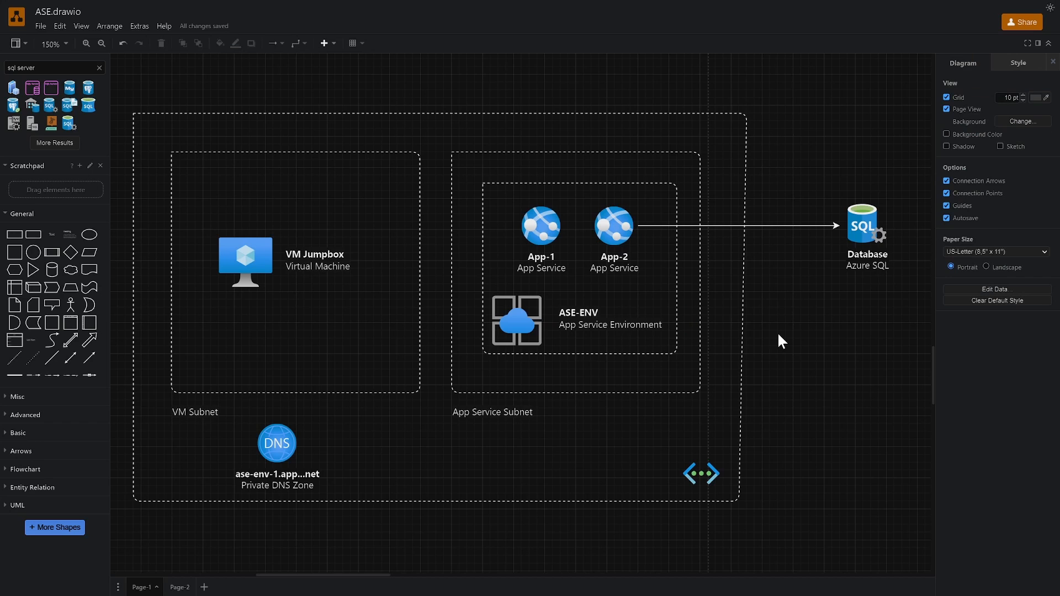
pyautogui.moveTo(665, 389); pyautogui.dragTo(669, 378)
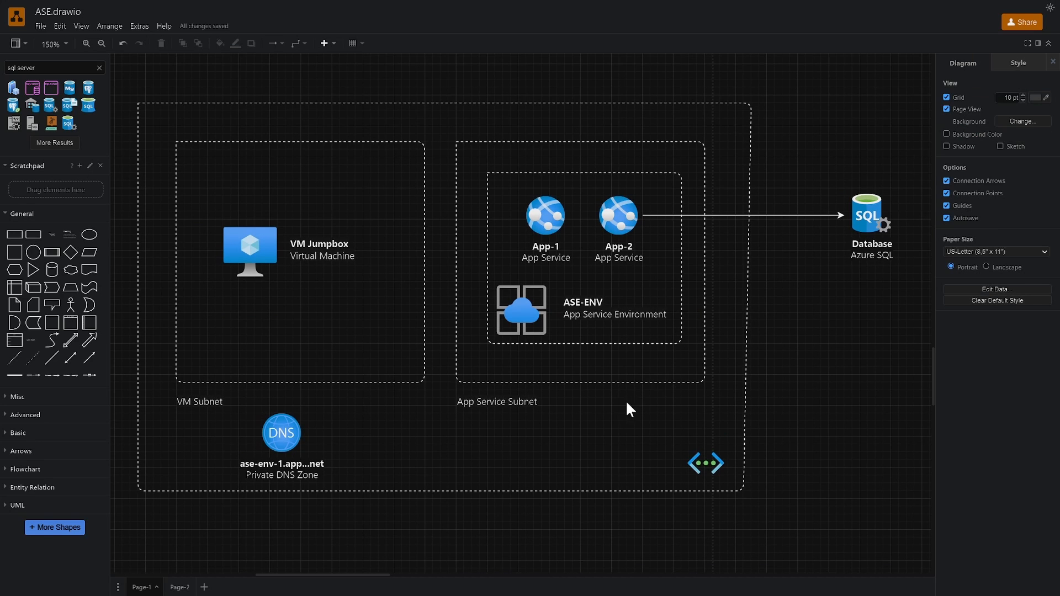
pyautogui.scroll(-1, 626, 399)
pyautogui.click(575, 416)
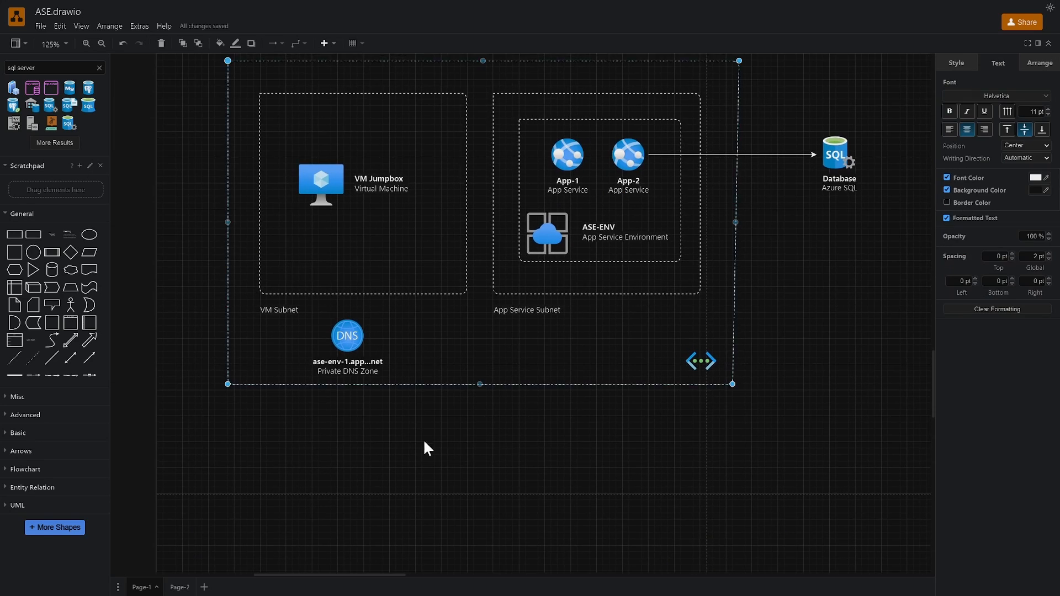
pyautogui.scroll(-2, 560, 362)
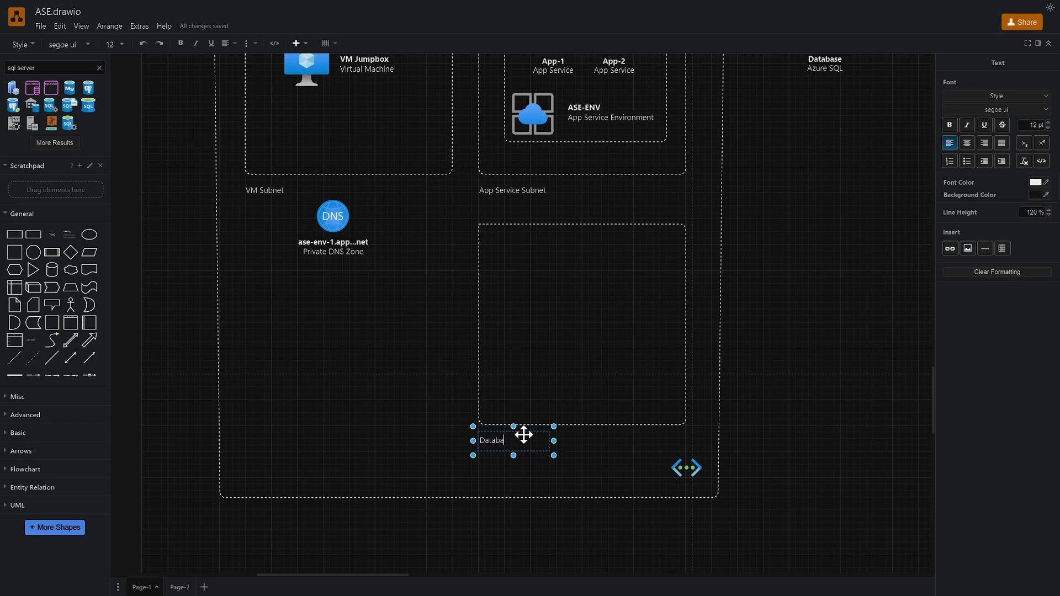
pyautogui.write('se Subne')
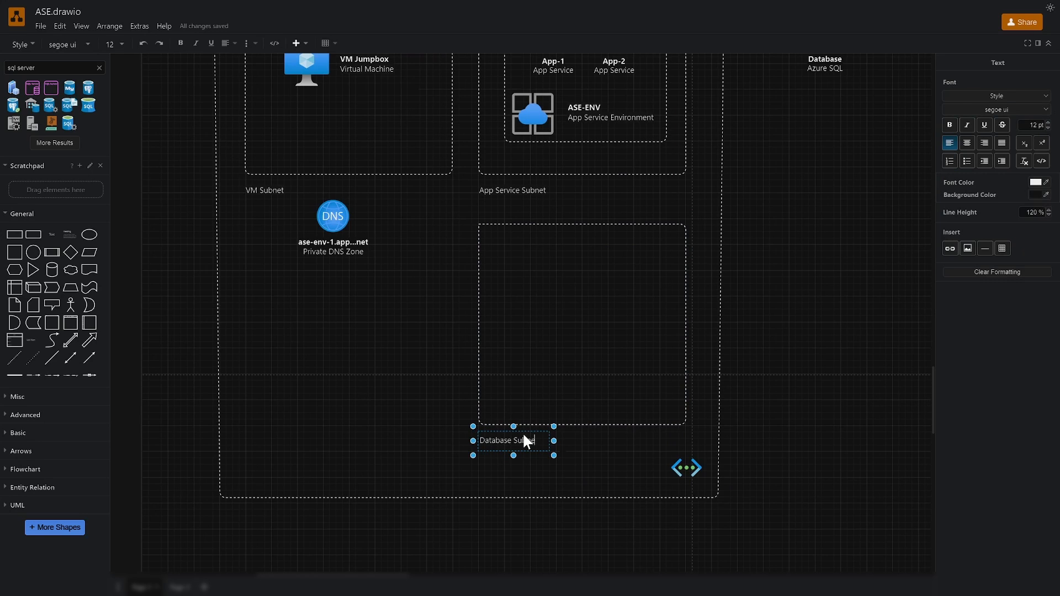
pyautogui.write('t')
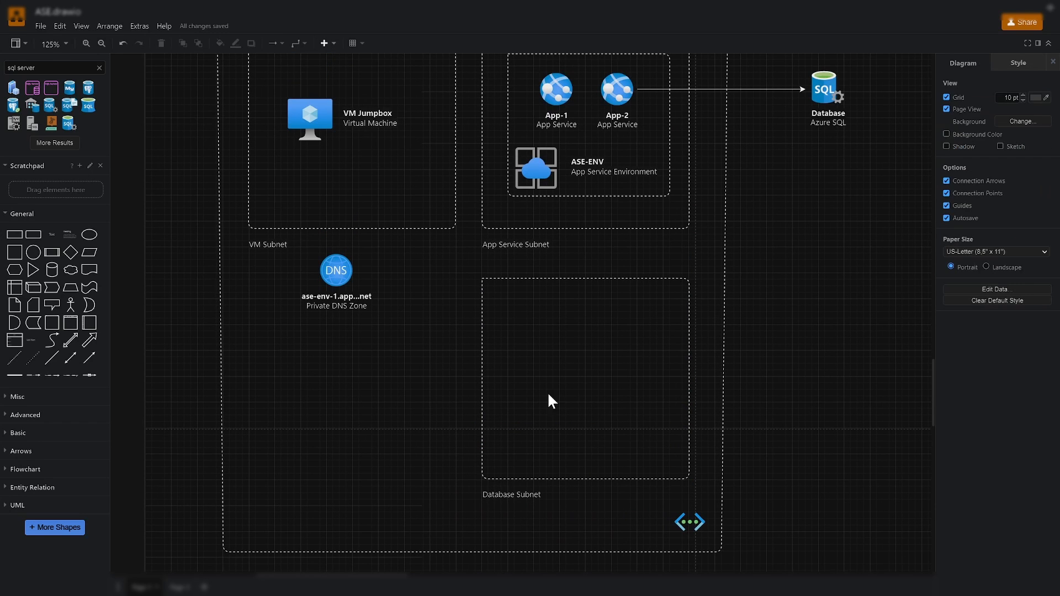
# Move the Azure SQL Database into Database Subnet and reroute App-2's arrow down to it
pyautogui.moveTo(826, 89); pyautogui.dragTo(588, 376)
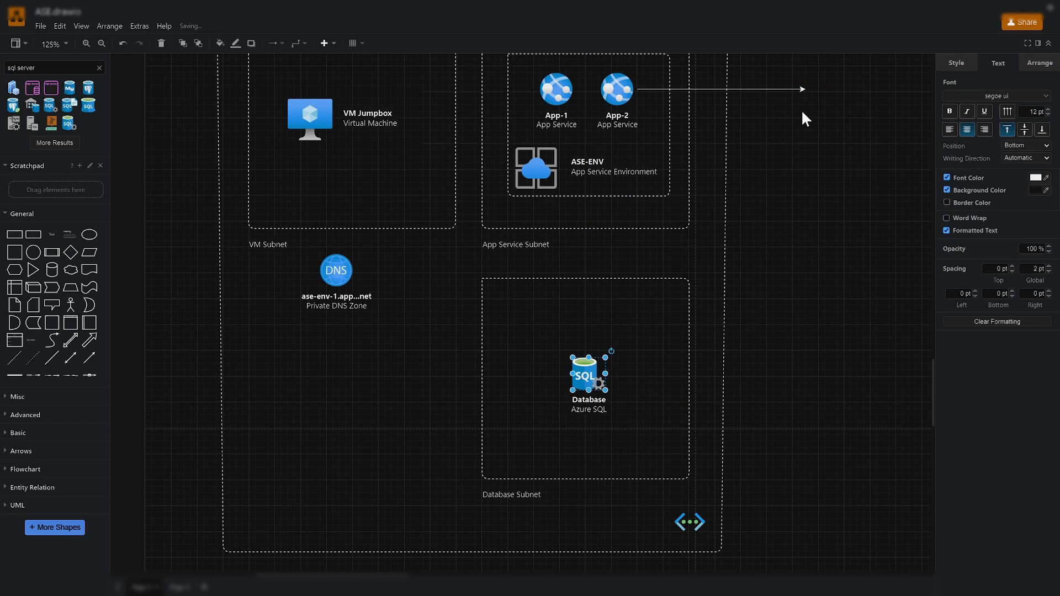
pyautogui.moveTo(806, 88); pyautogui.dragTo(587, 345)
pyautogui.moveTo(637, 89); pyautogui.dragTo(618, 131)
pyautogui.moveTo(586, 344); pyautogui.dragTo(586, 351)
pyautogui.click(527, 219)
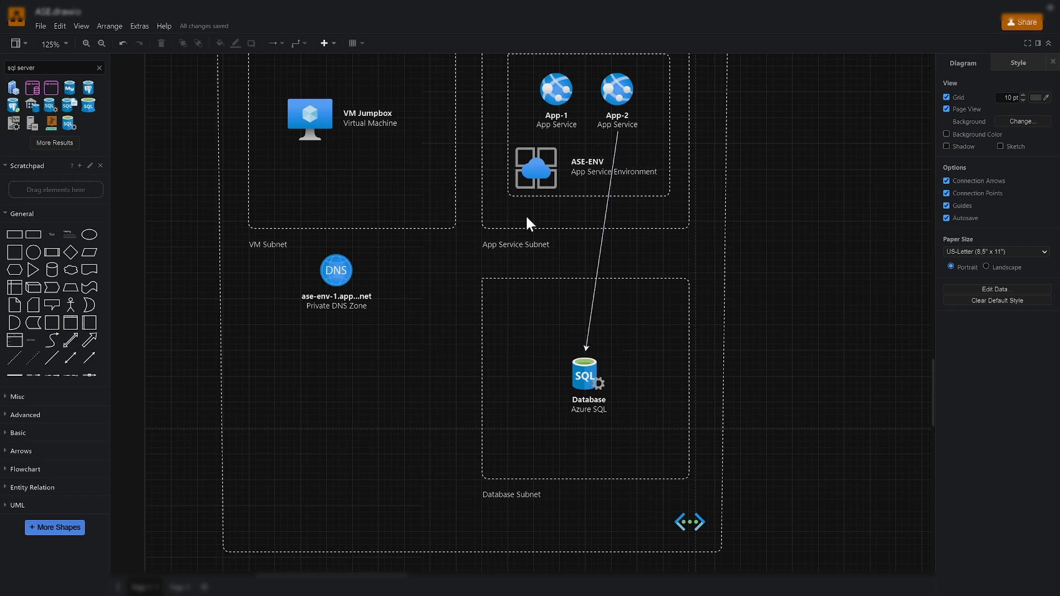
pyautogui.moveTo(458, 2)
pyautogui.click(526, 37)
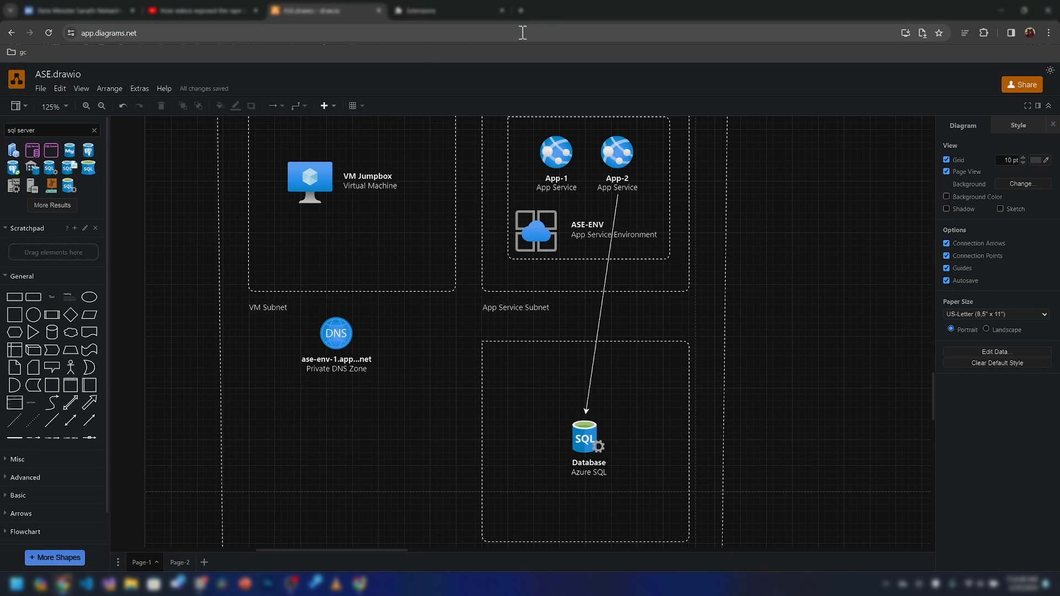
pyautogui.click(319, 12)
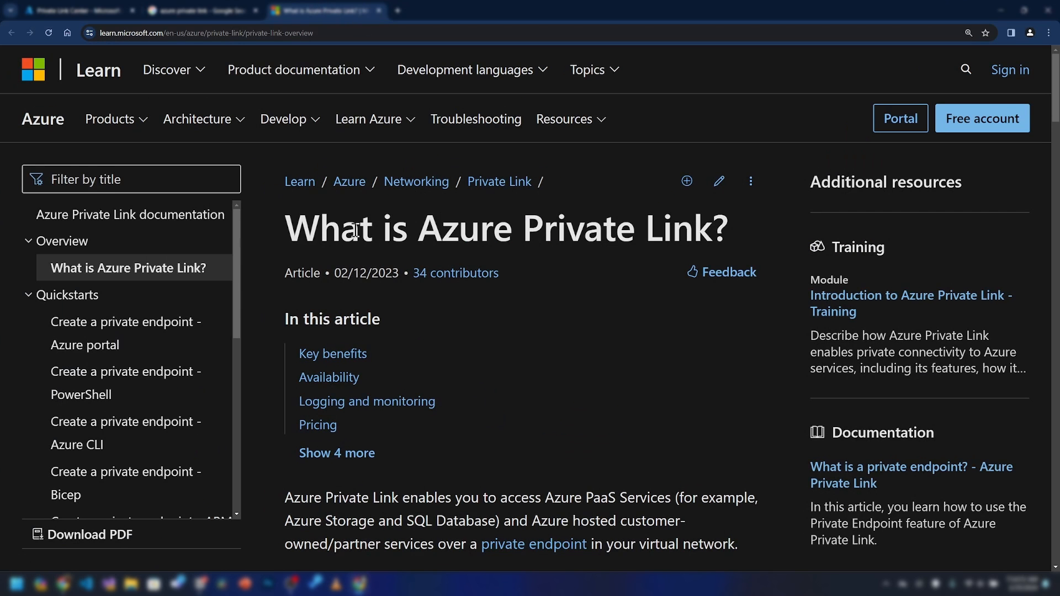
pyautogui.moveTo(356, 230); pyautogui.dragTo(578, 217)
pyautogui.click(533, 265)
pyautogui.hotkey('ctrl', '-')
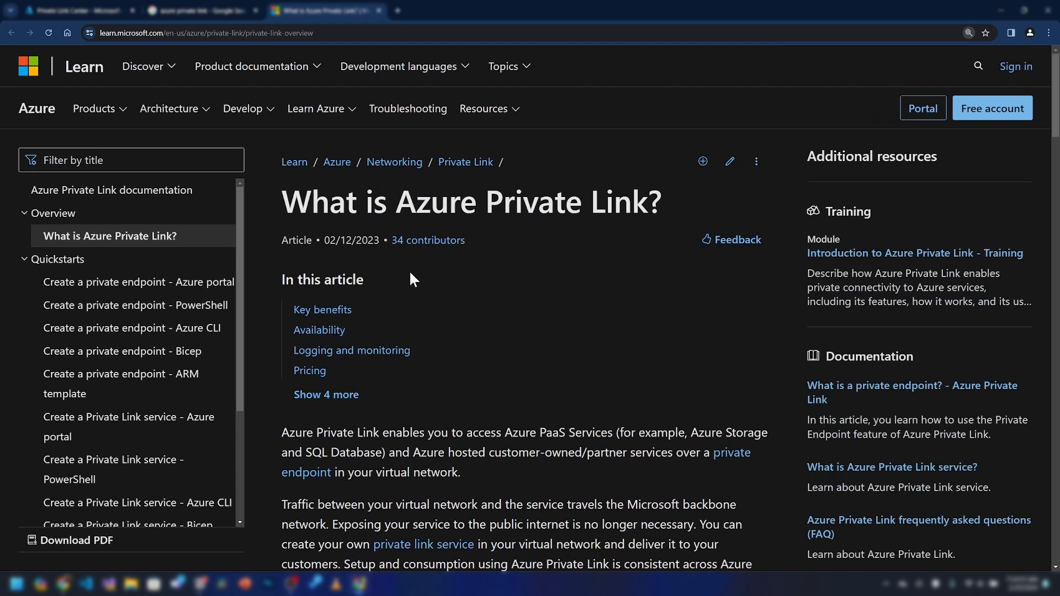
pyautogui.moveTo(282, 202); pyautogui.dragTo(643, 203)
pyautogui.click(569, 399)
pyautogui.scroll(-1, 568, 400)
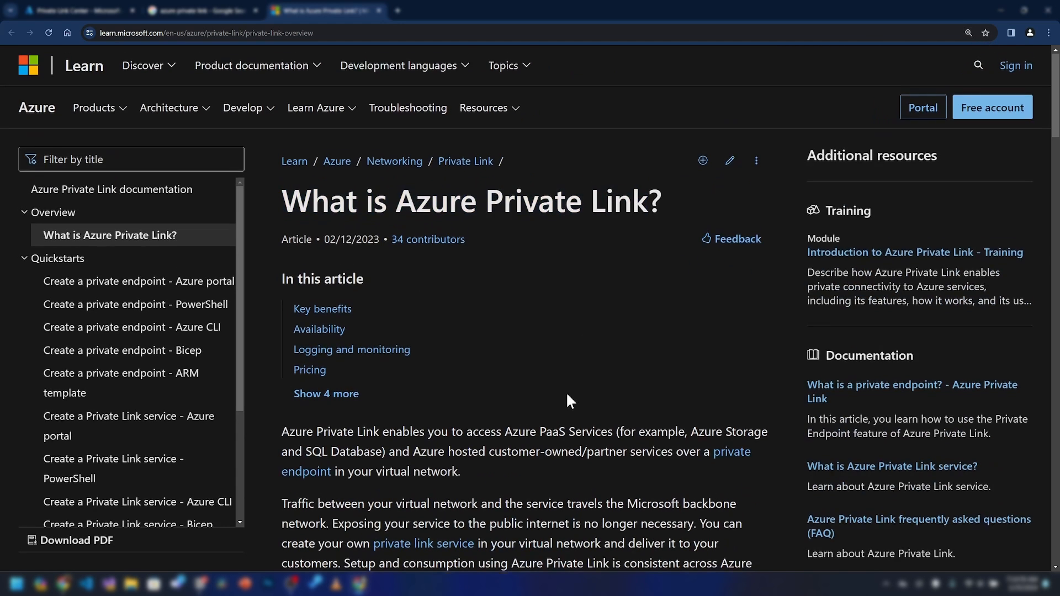
pyautogui.scroll(-1, 344, 399)
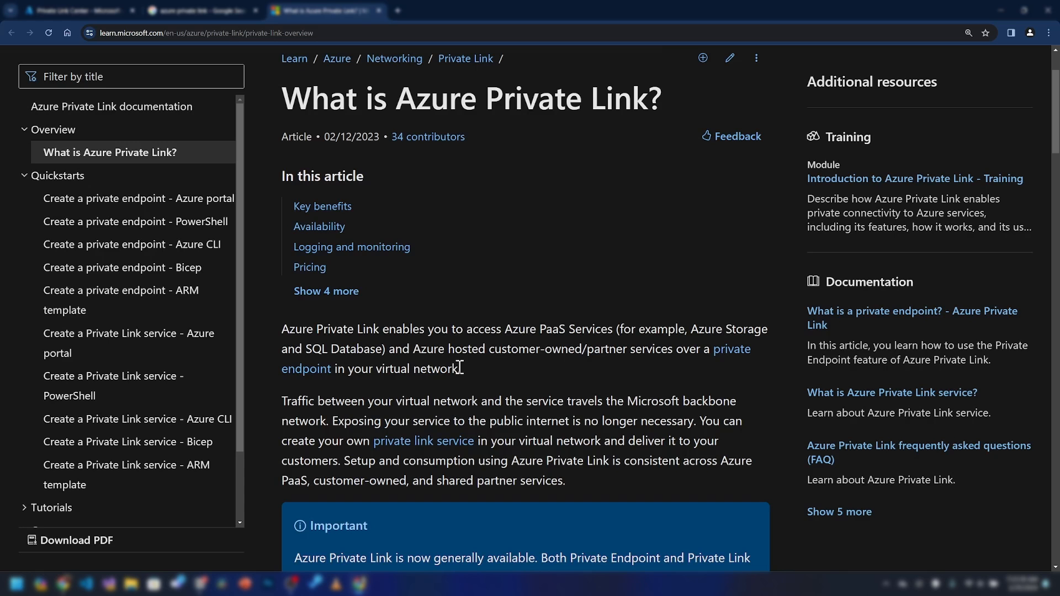
pyautogui.hotkey('alt', 'Tab')
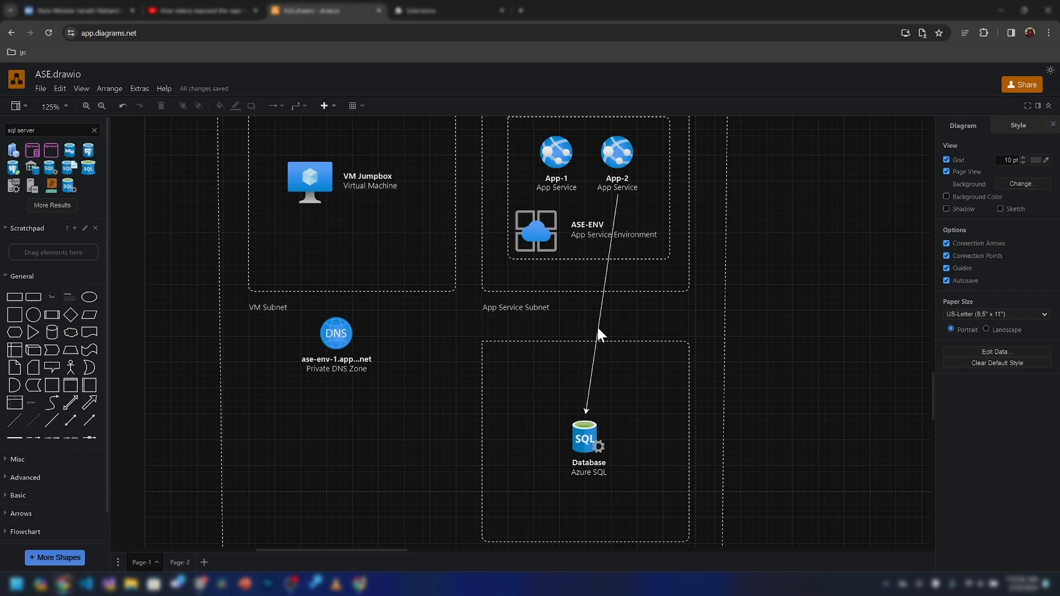
# Delete App-2's arrow and move the Azure SQL Database out to the top right
pyautogui.moveTo(599, 324); pyautogui.dragTo(817, 320)
pyautogui.press('Delete')
pyautogui.moveTo(585, 447); pyautogui.dragTo(832, 176)
pyautogui.click(775, 321)
# Place a Private Endpoint in the Database Subnet labelled 'pe-sql-connection'
pyautogui.scroll(-1, 676, 332)
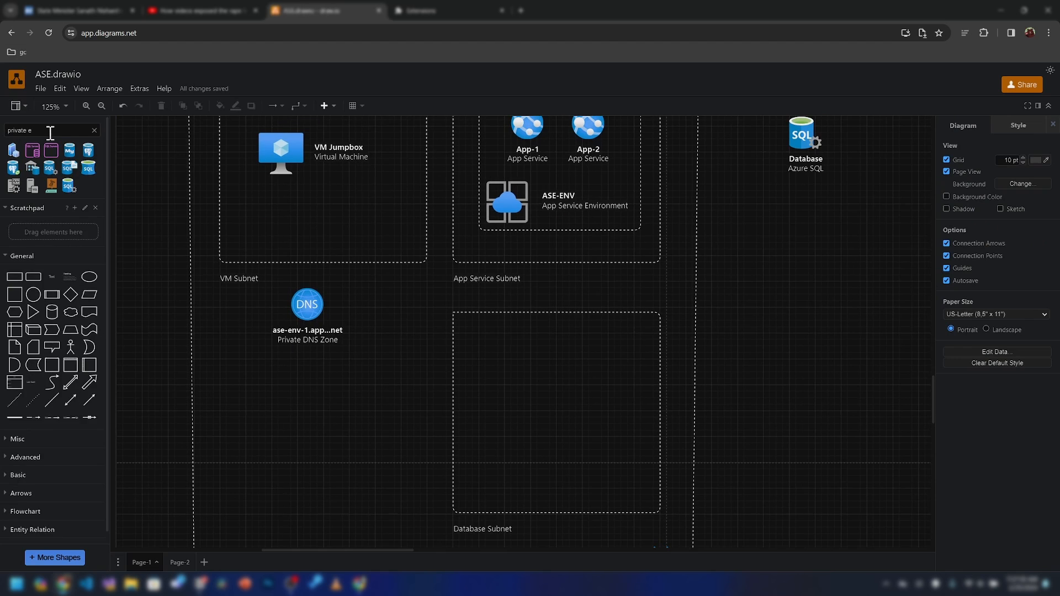
pyautogui.write('ndpoint')
pyautogui.press('Return')
pyautogui.moveTo(14, 151); pyautogui.dragTo(567, 426)
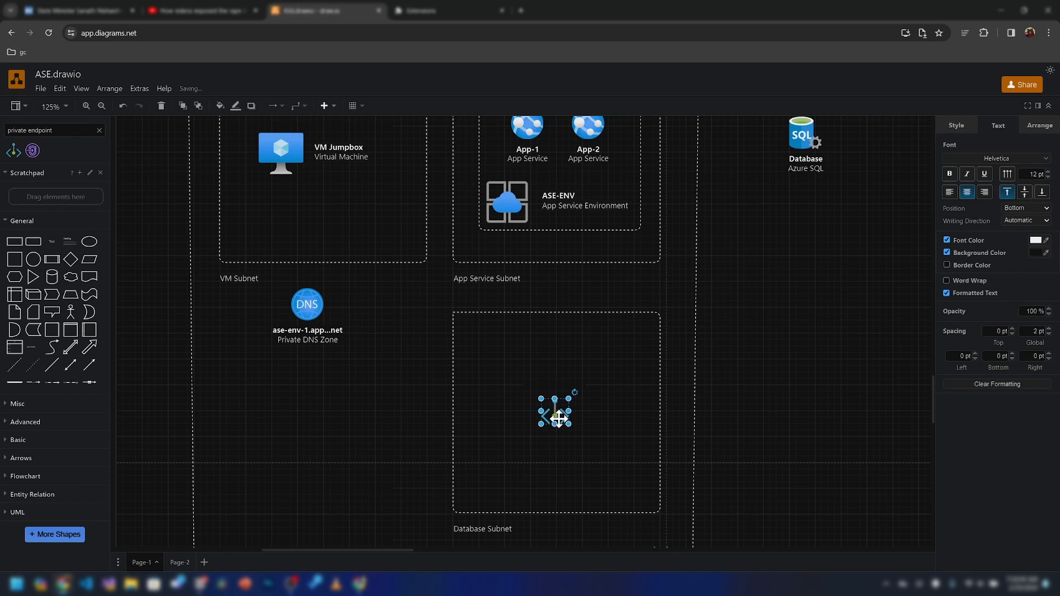
pyautogui.press('F2')
pyautogui.write('pe-sql-')
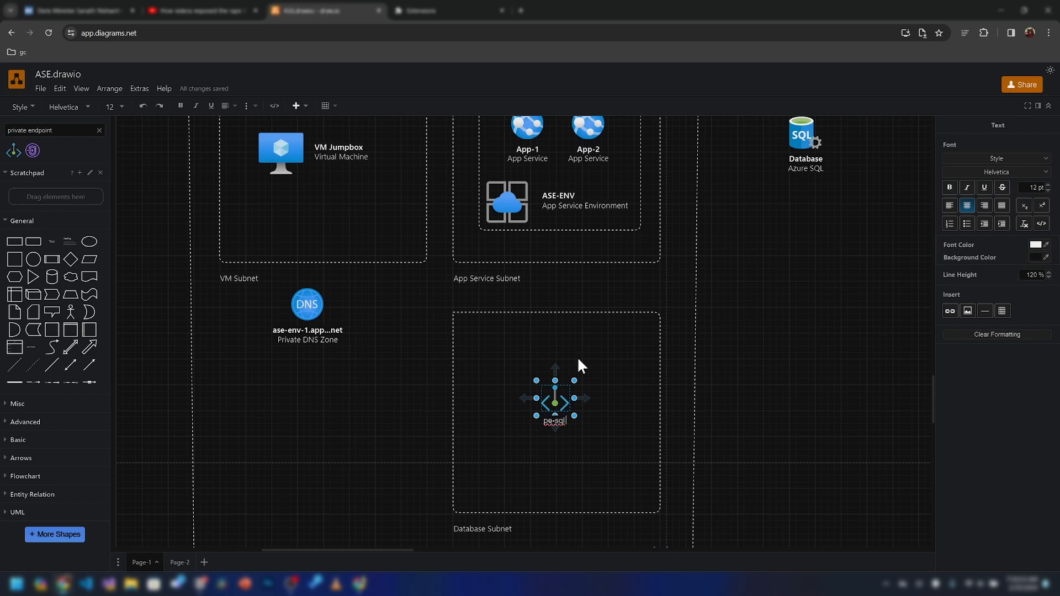
pyautogui.hotkey('shift', 'Home')
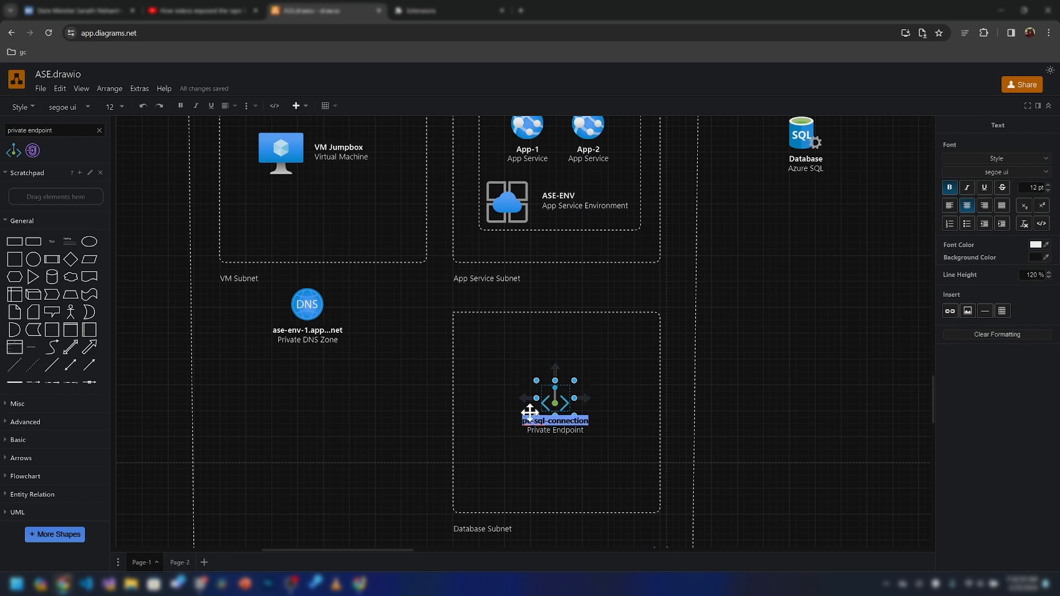
pyautogui.click(346, 474)
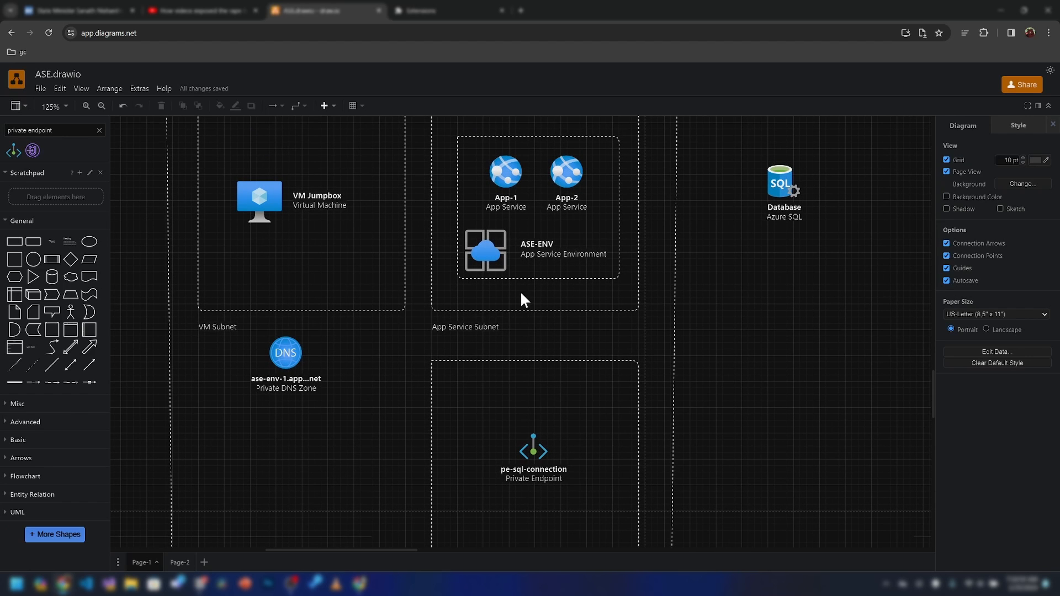
# Draw arrows from App-2 to pe-sql-connection and from it to the Azure SQL Database
pyautogui.moveTo(88, 366); pyautogui.dragTo(743, 297)
pyautogui.moveTo(736, 317); pyautogui.dragTo(588, 177)
pyautogui.moveTo(588, 176); pyautogui.dragTo(586, 173)
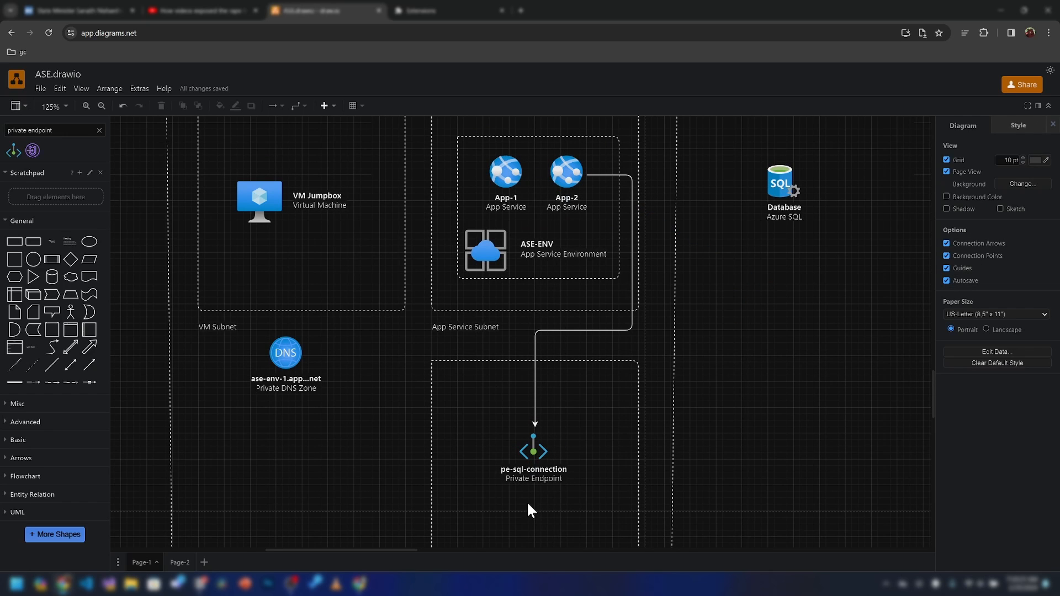
pyautogui.moveTo(555, 451); pyautogui.dragTo(785, 190)
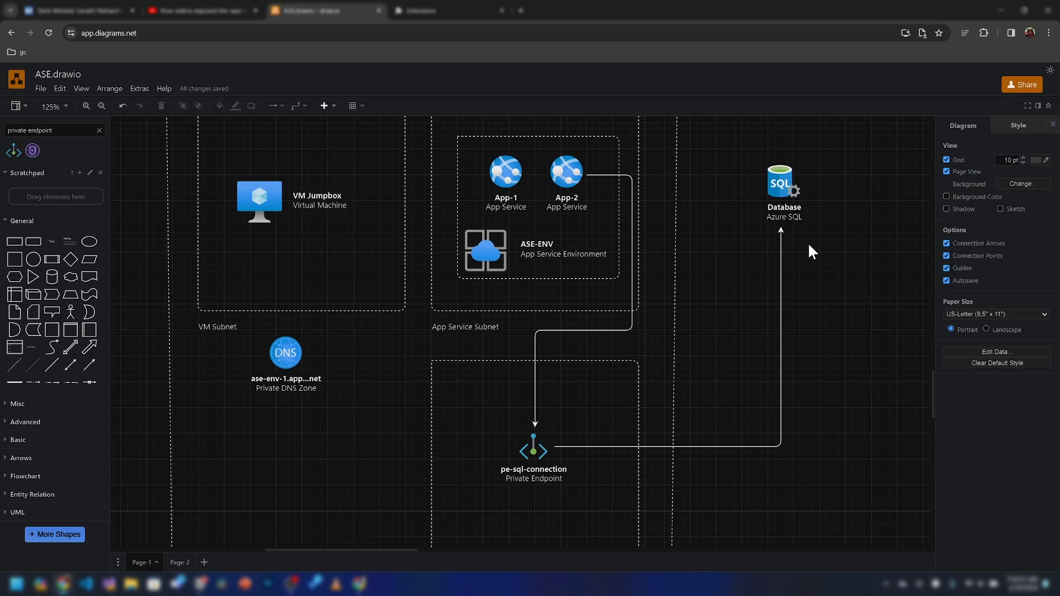
# Label the endpoint-to-database connector 'microsoft backbone network'
pyautogui.doubleClick(710, 445)
pyautogui.write('mid')
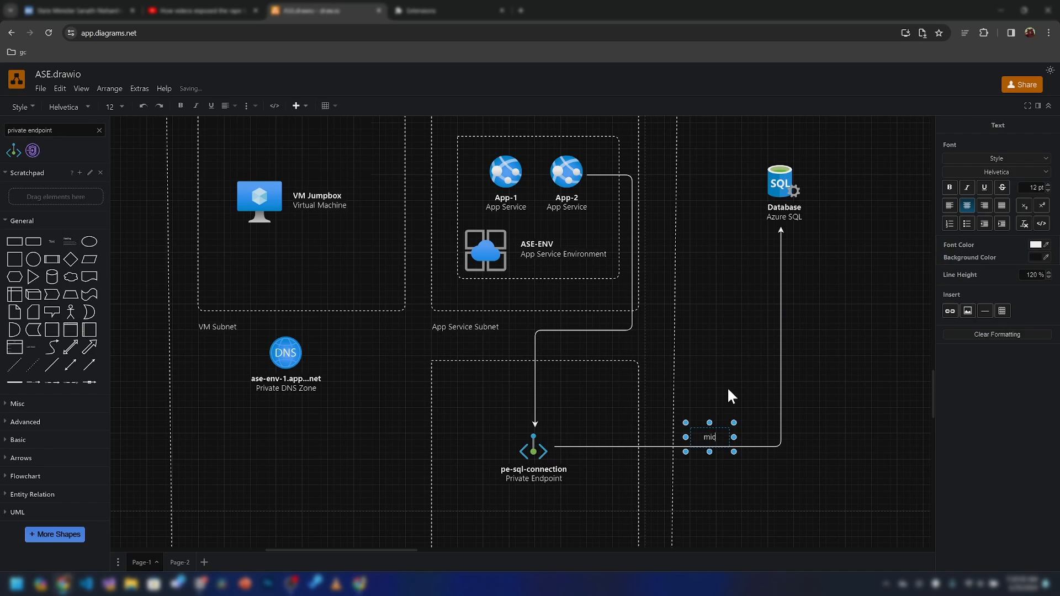
pyautogui.write('rosoft backbone network')
pyautogui.click(748, 385)
pyautogui.moveTo(724, 440); pyautogui.dragTo(598, 334)
pyautogui.click(721, 453)
pyautogui.click(721, 494)
# Duplicate that label as 'within the vnet' and place it on App-2's connector
pyautogui.click(738, 458)
pyautogui.hotkey('ctrl', 'c')
pyautogui.hotkey('ctrl', 'v')
pyautogui.doubleClick(557, 343)
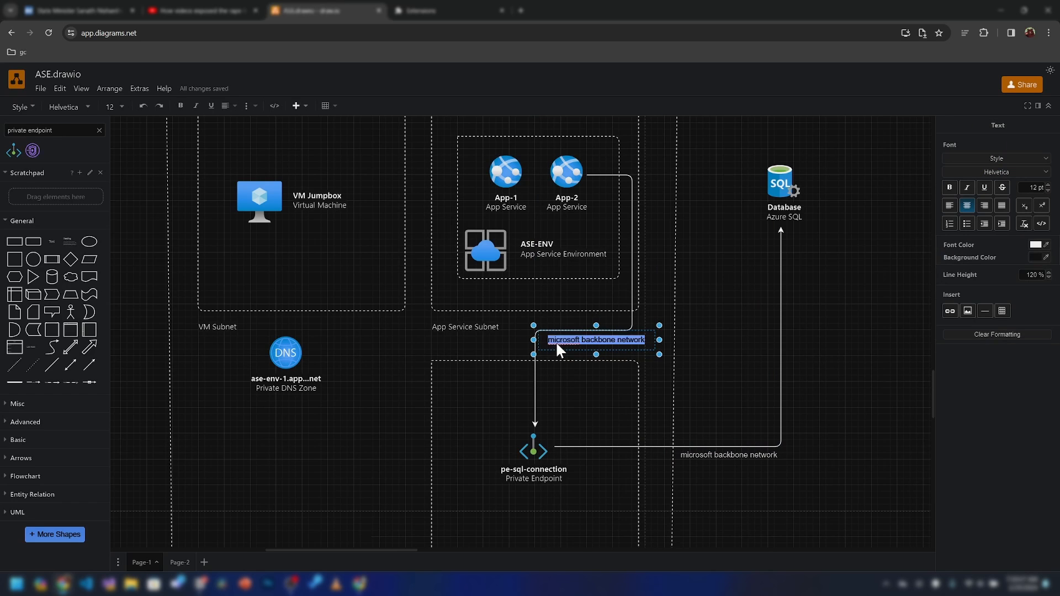
pyautogui.write('within the vnet')
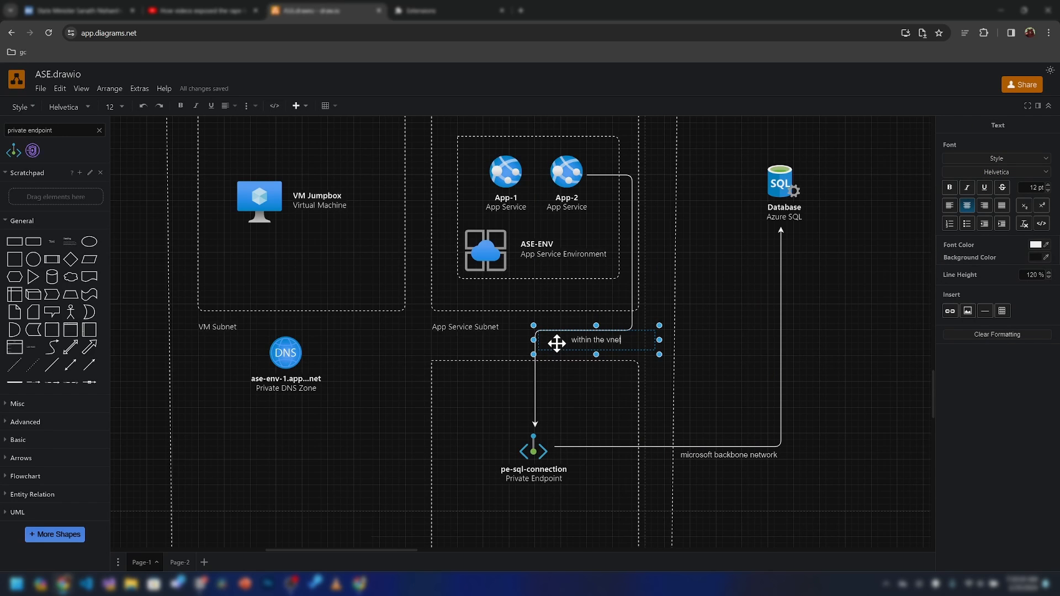
pyautogui.click(733, 338)
pyautogui.moveTo(596, 359); pyautogui.dragTo(568, 338)
pyautogui.click(491, 348)
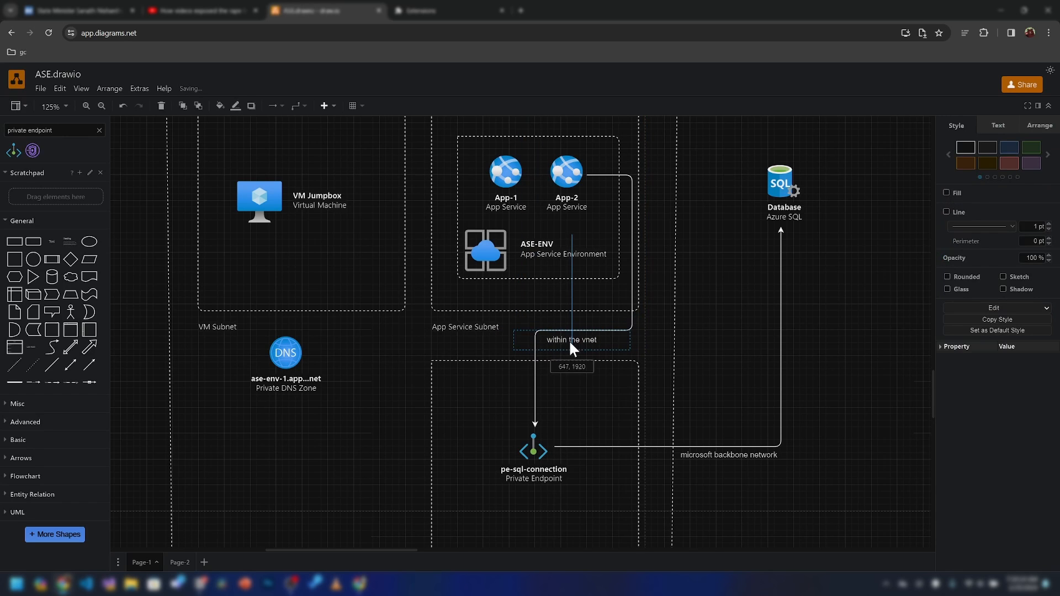
pyautogui.click(595, 301)
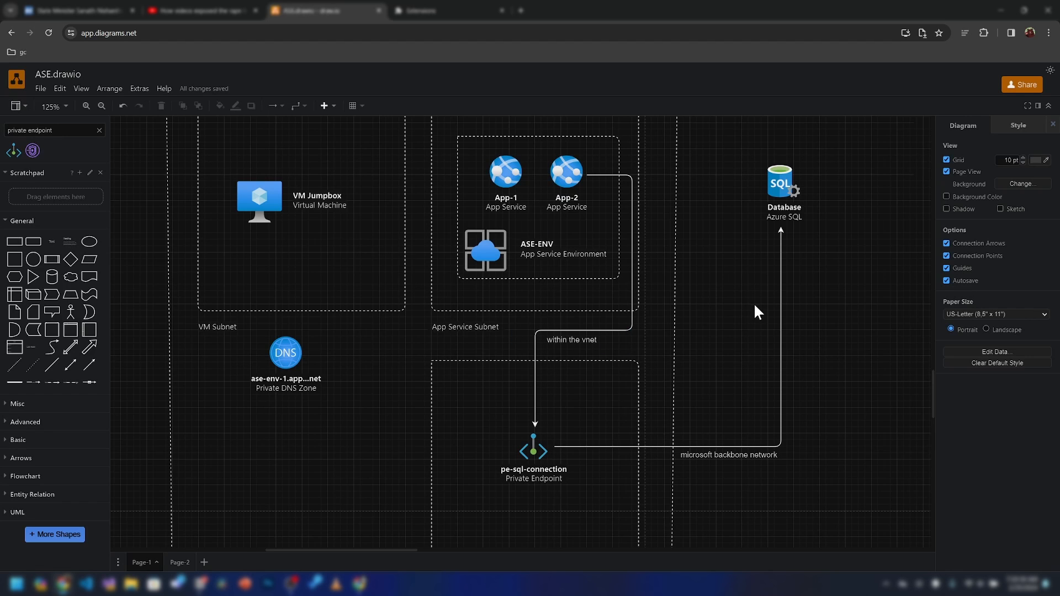
# Inspect the pe-sql-connection endpoint shape, then deselect it
pyautogui.moveTo(624, 399); pyautogui.dragTo(636, 352)
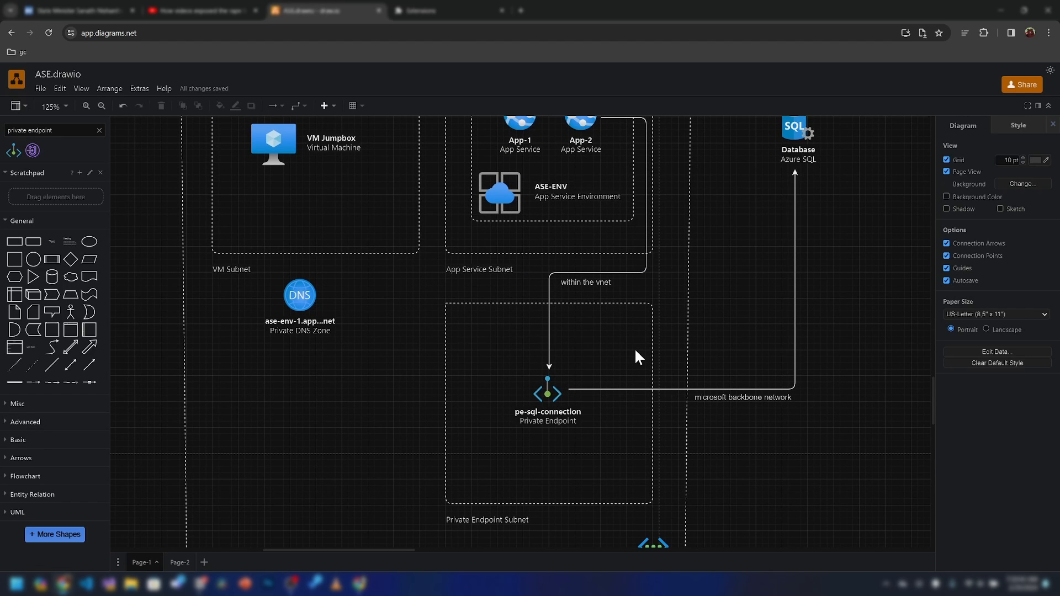
pyautogui.click(546, 420)
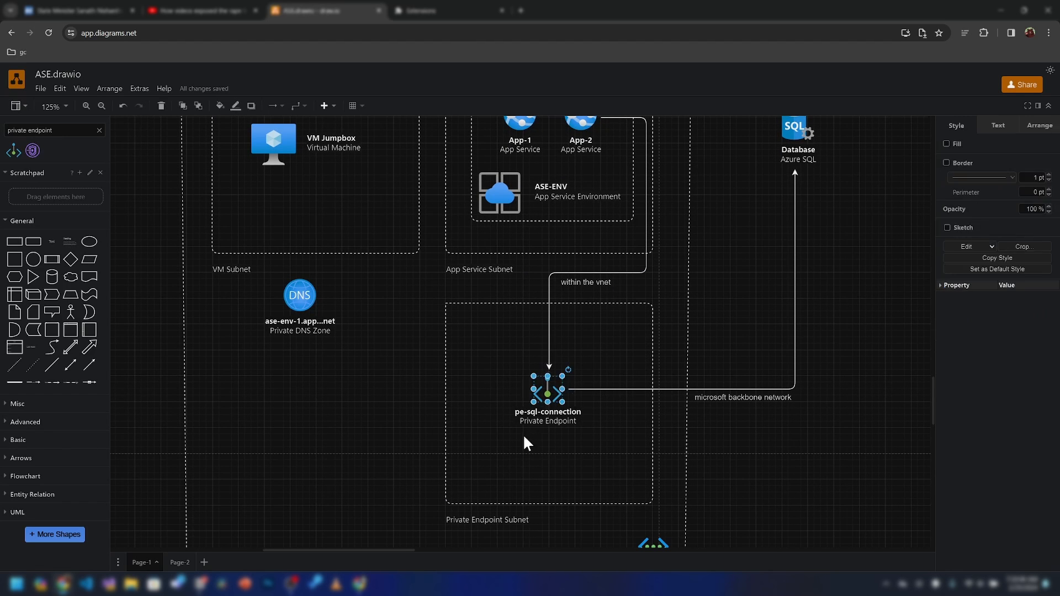
pyautogui.click(544, 431)
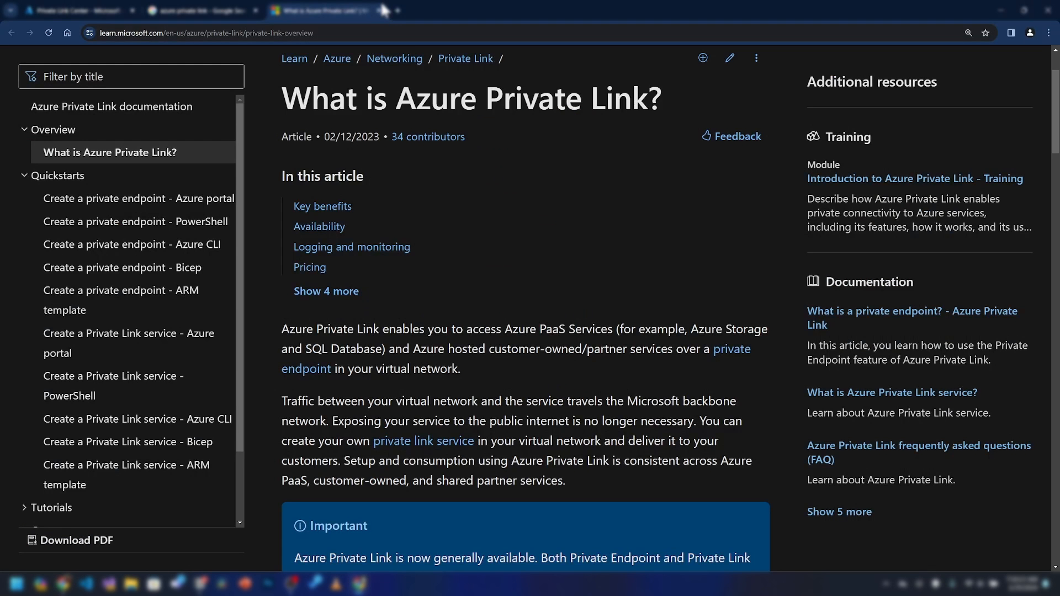
# In a new tab, search Google for azure reference architecture and open Browse Azure Architectures
pyautogui.click(397, 11)
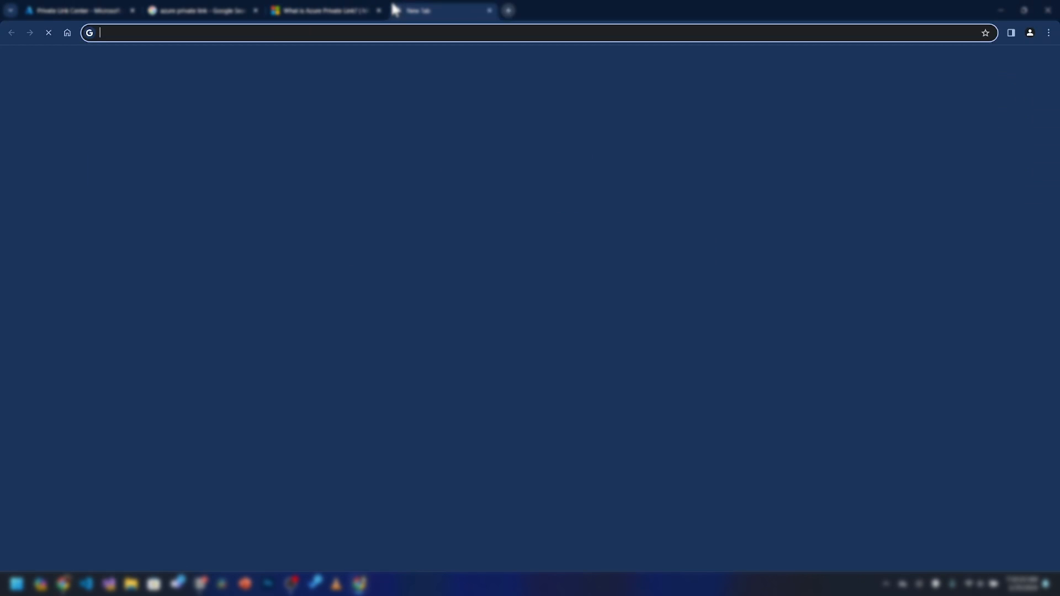
pyautogui.write('azure')
pyautogui.press('Return')
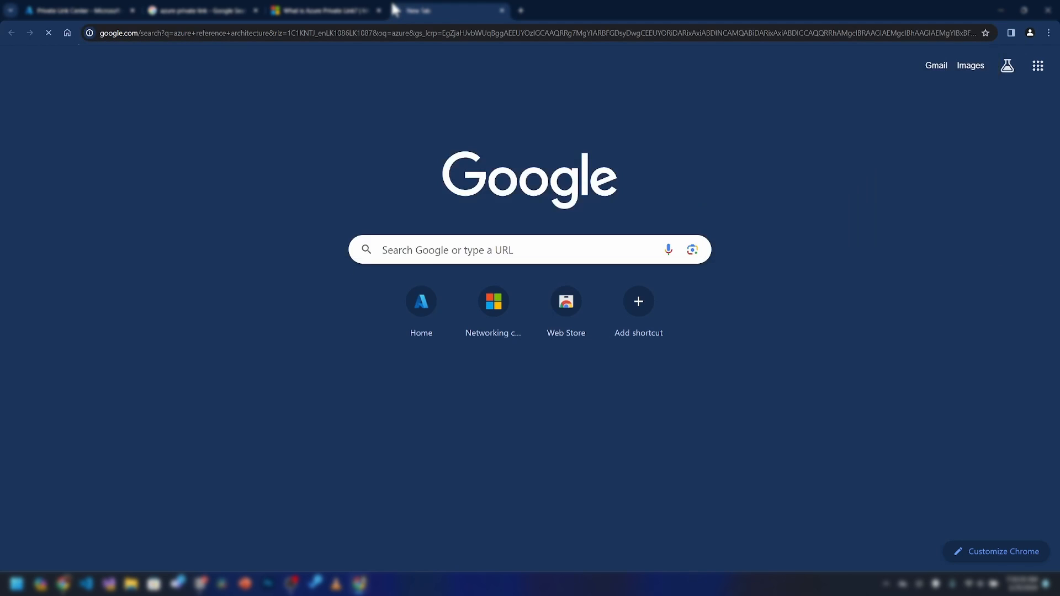
pyautogui.click(219, 252)
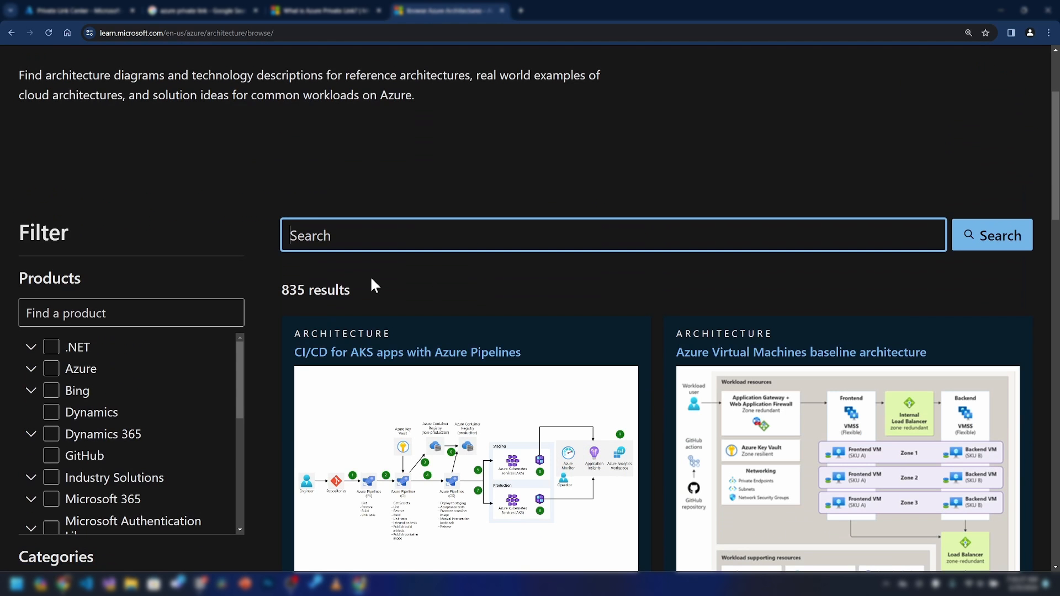
# Search 'app service environments', review the Enterprise deployment article, then return to draw.io
pyautogui.scroll(-1, 314, 232)
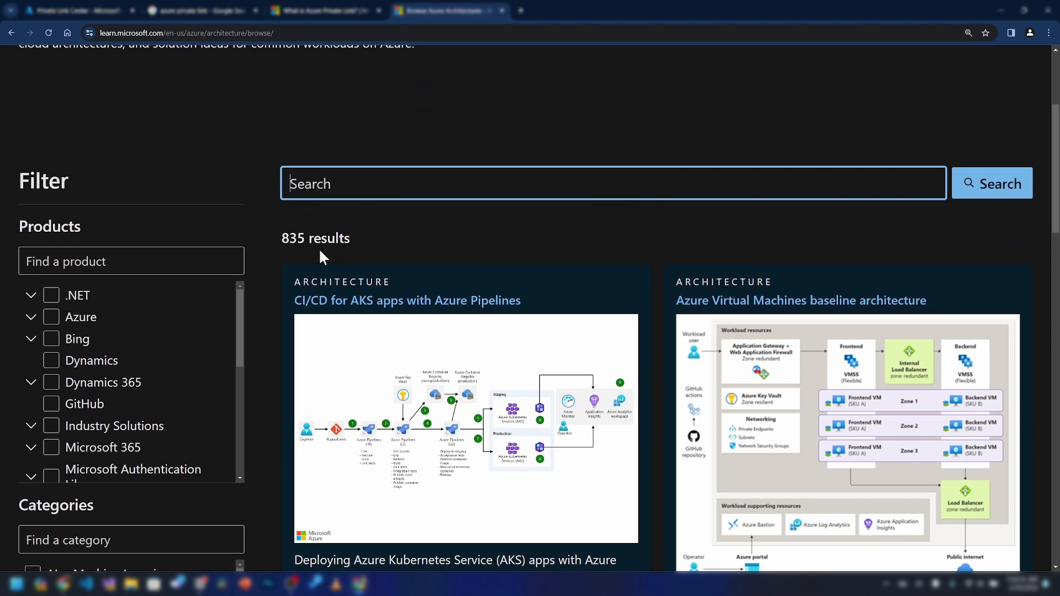
pyautogui.write('app service environments')
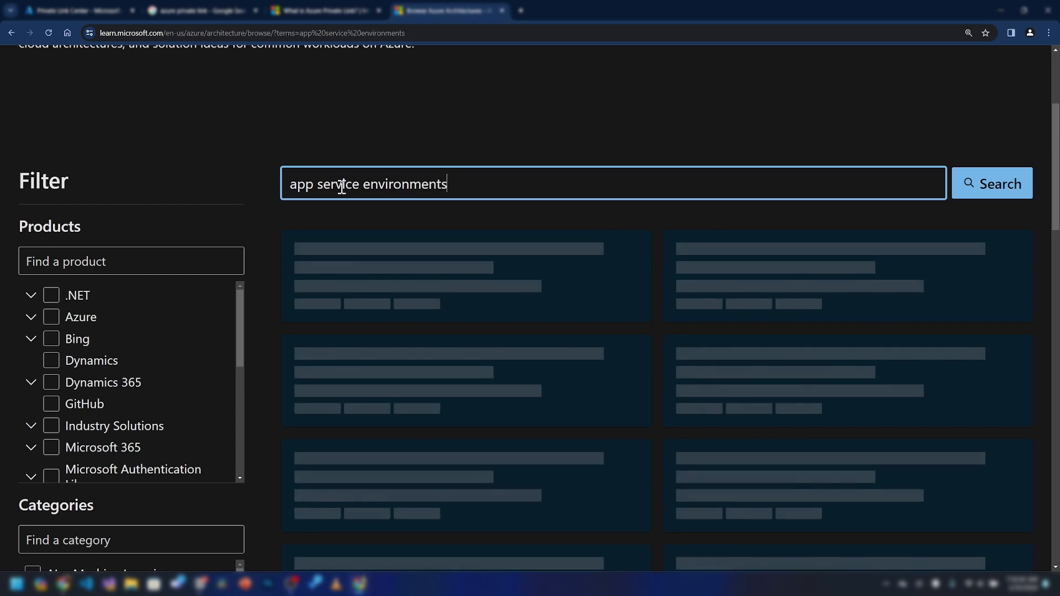
pyautogui.scroll(-1, 422, 217)
pyautogui.click(447, 248)
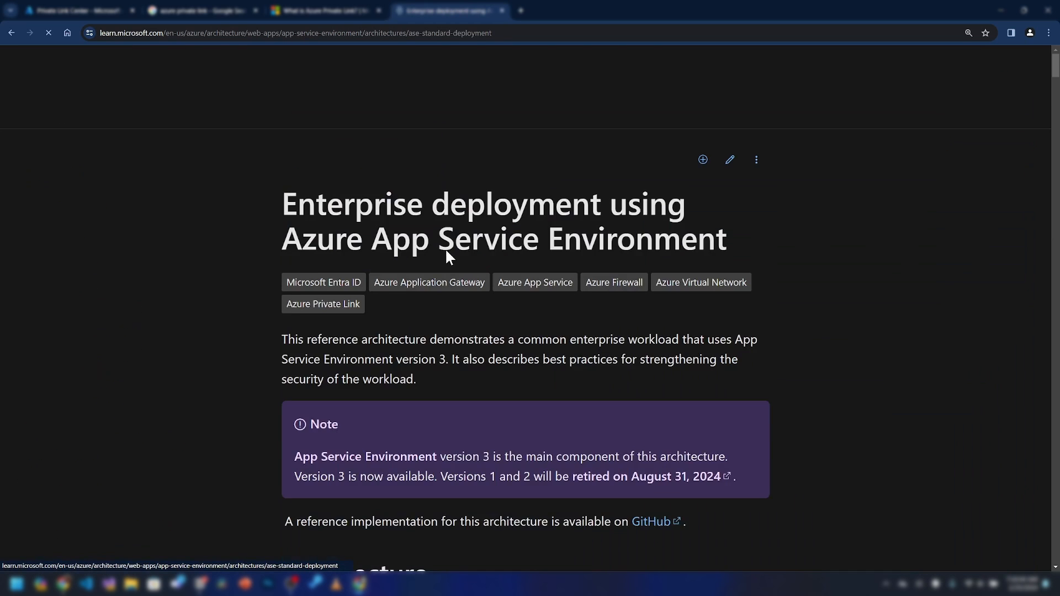
pyautogui.scroll(-9, 405, 371)
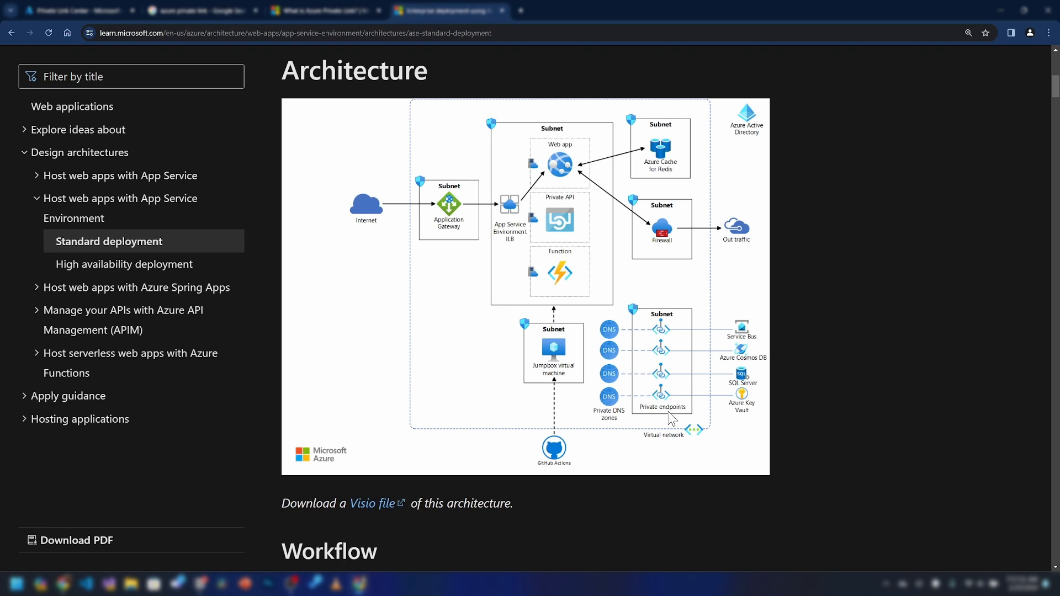
pyautogui.click(993, 15)
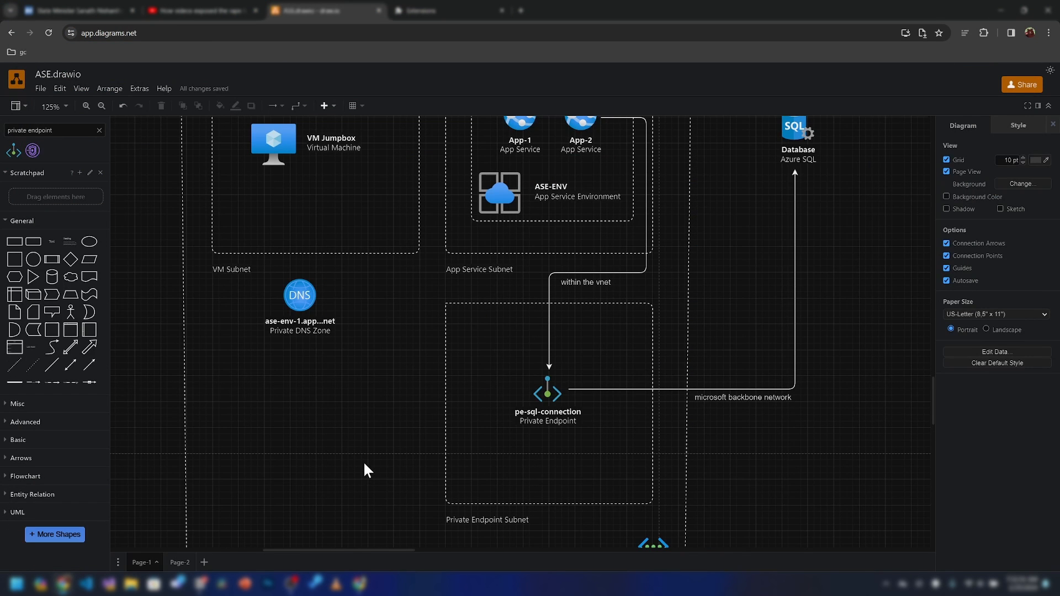
# Copy the Private DNS Zone below the original, begin editing its label, then return to the Learn page
pyautogui.click(299, 303)
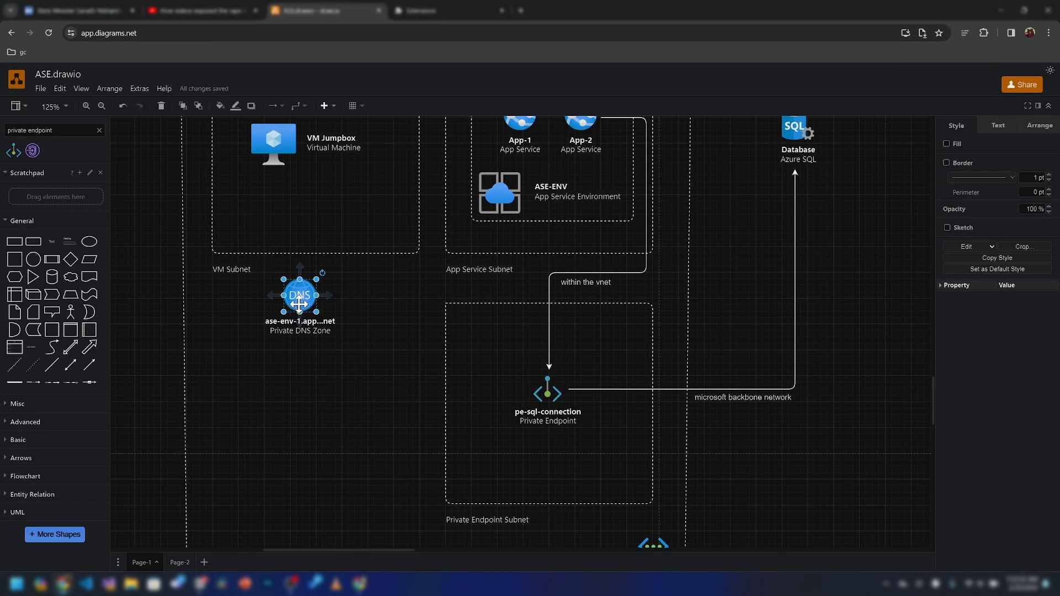
pyautogui.moveTo(299, 303); pyautogui.dragTo(367, 417)
pyautogui.moveTo(446, 314); pyautogui.dragTo(428, 340)
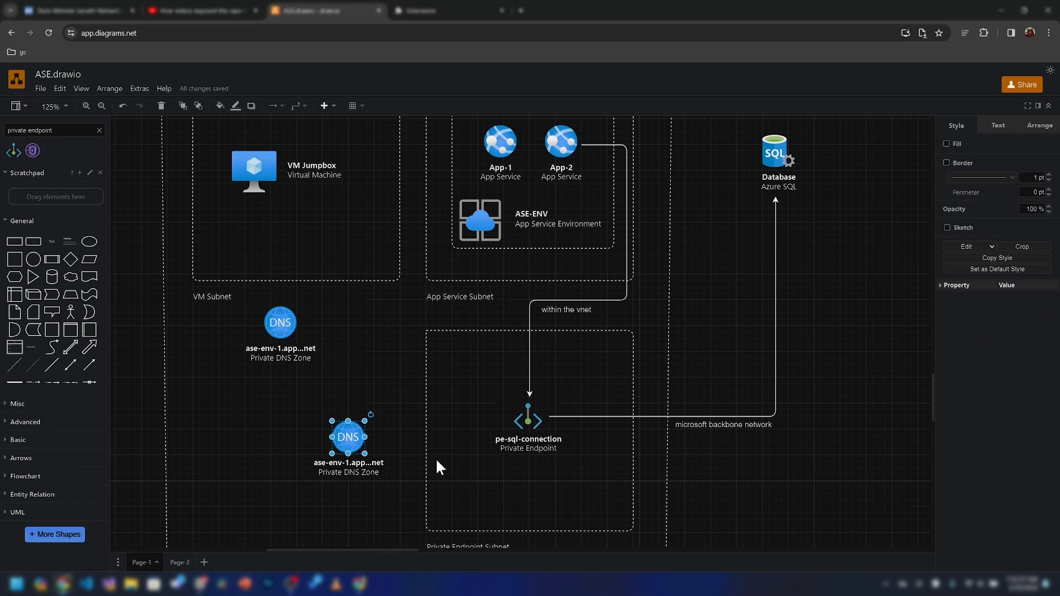
pyautogui.doubleClick(344, 436)
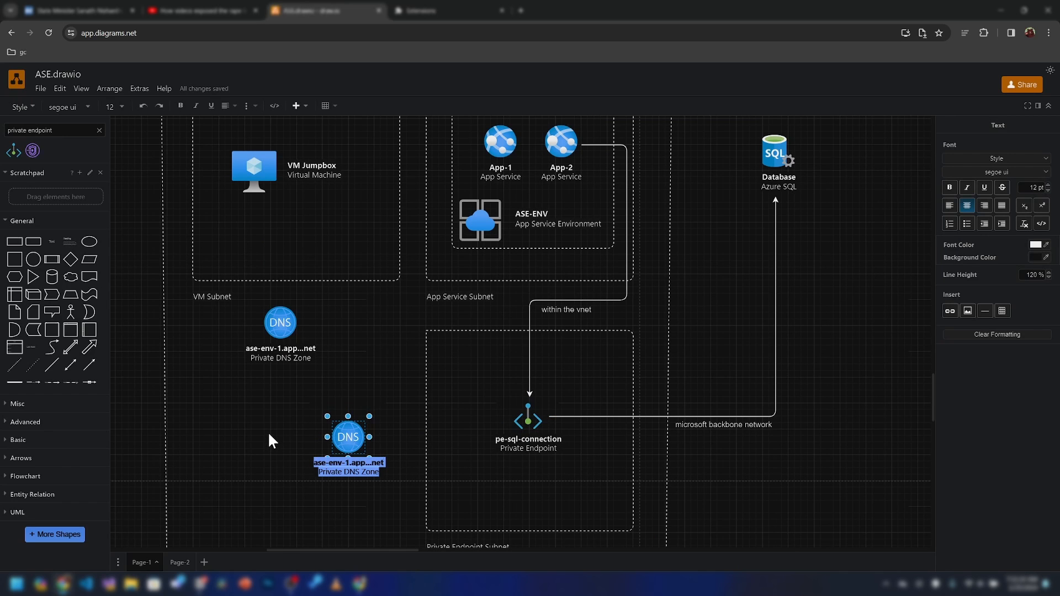
pyautogui.press('Left')
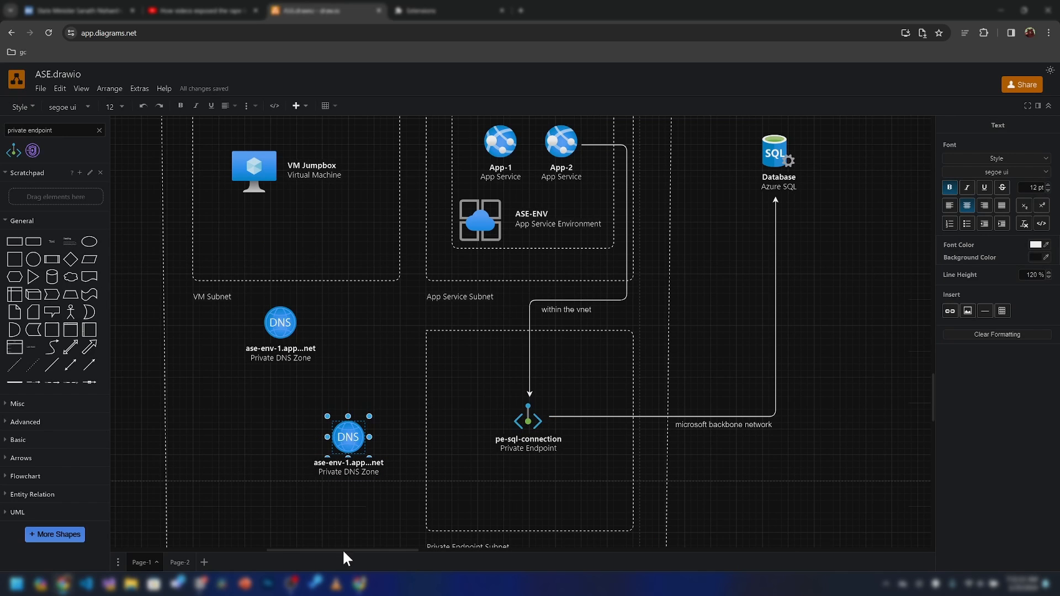
pyautogui.moveTo(358, 583)
pyautogui.click(359, 527)
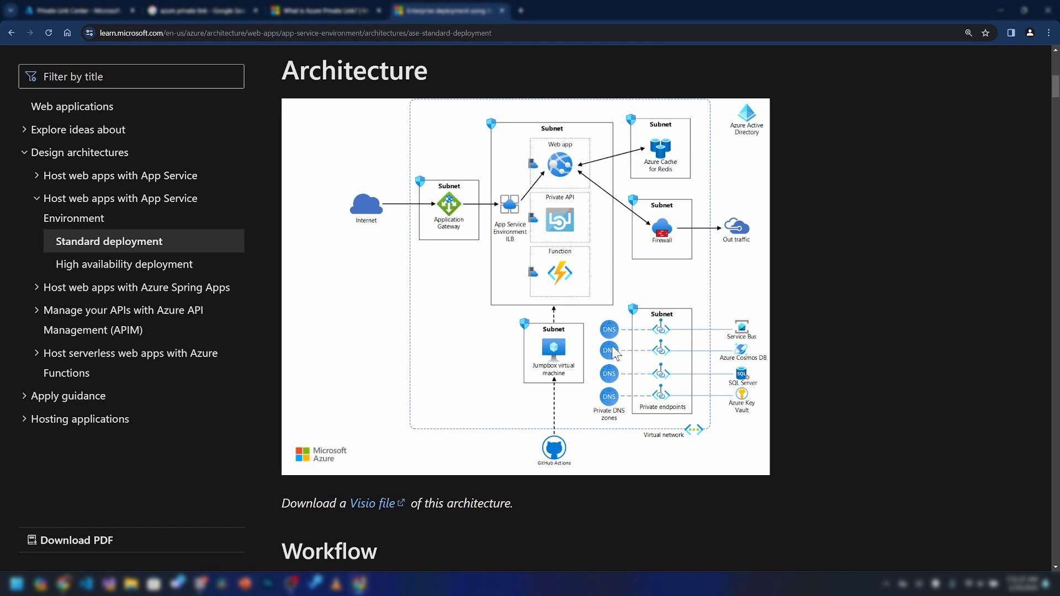
# Minimize the browser to get back to the draw.io diagram
pyautogui.click(1001, 10)
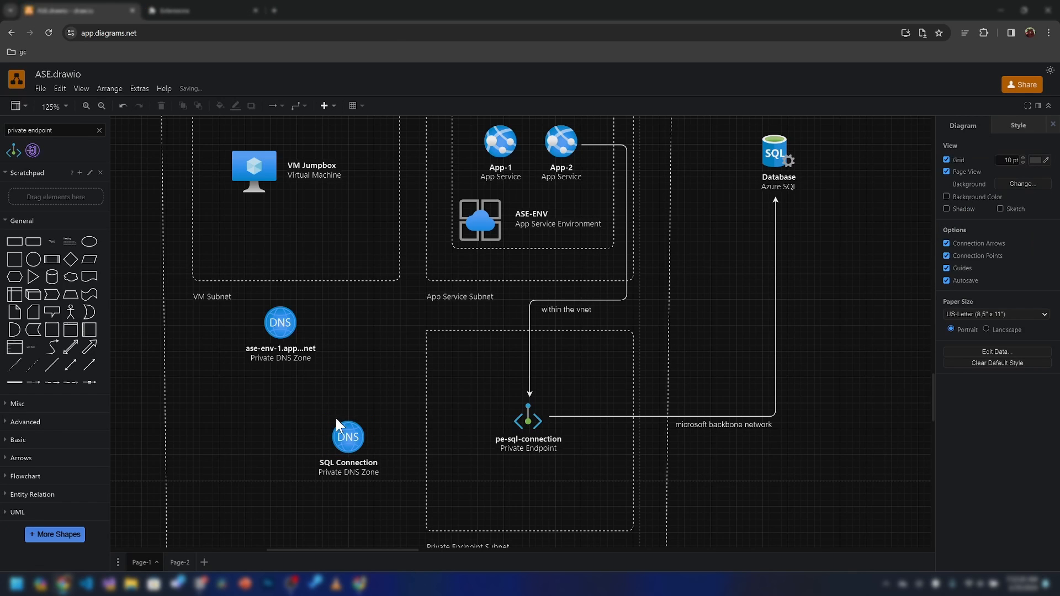
# Nudge the SQL Connection DNS zone into place, reframe the view, and bring up Azure Private Link Center
pyautogui.moveTo(348, 439); pyautogui.dragTo(359, 432)
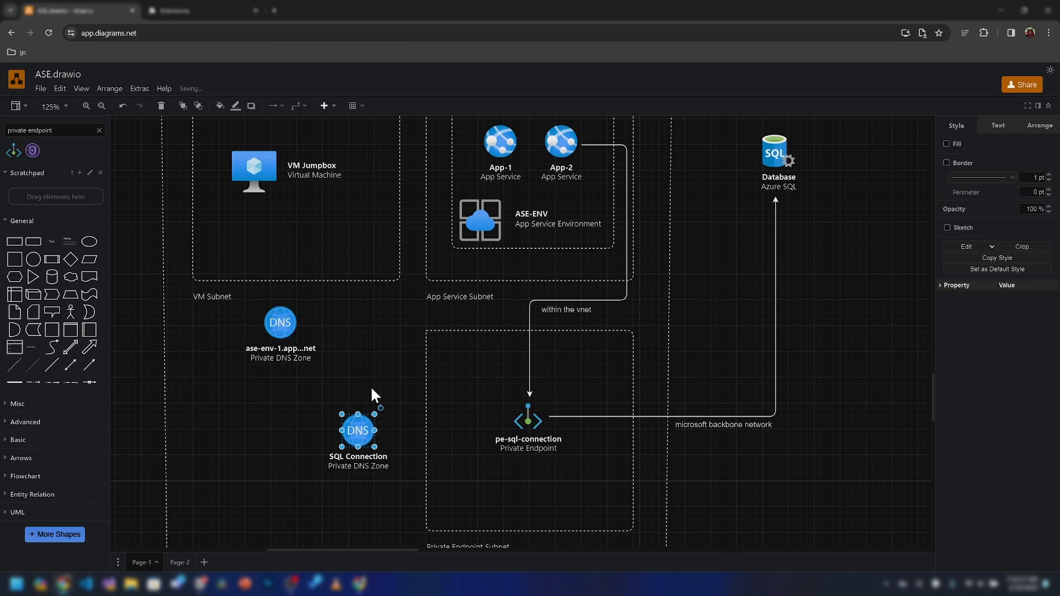
pyautogui.click(362, 387)
pyautogui.moveTo(250, 410); pyautogui.dragTo(285, 468)
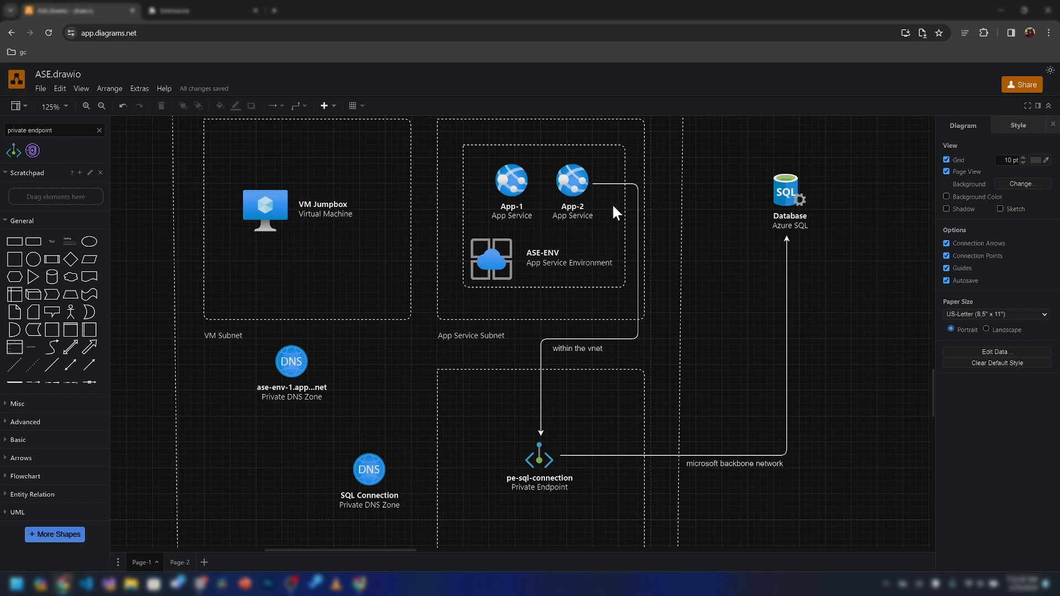
pyautogui.moveTo(358, 521); pyautogui.dragTo(365, 495)
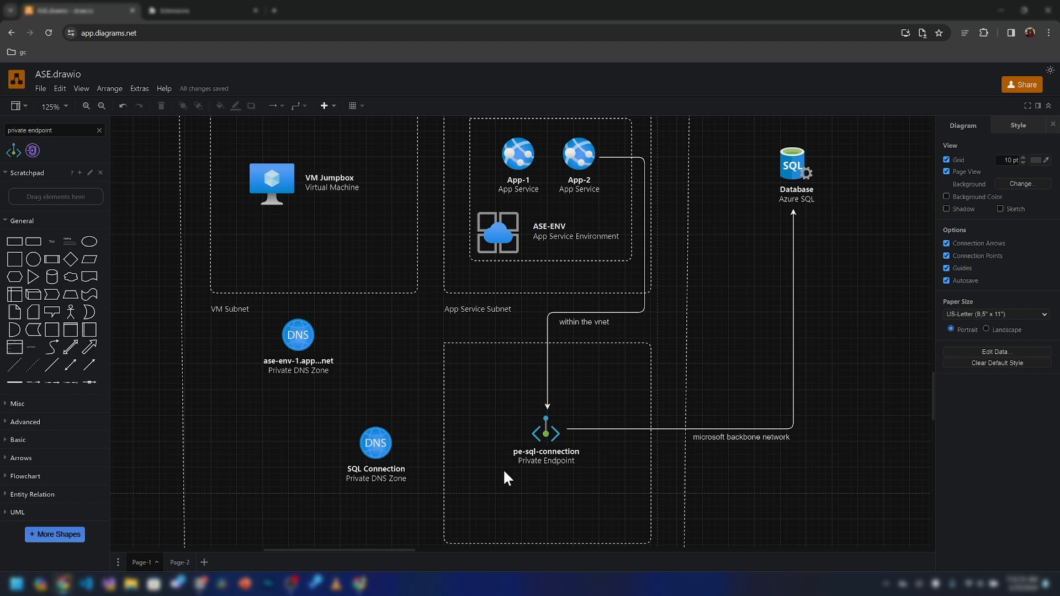
pyautogui.scroll(2, 751, 240)
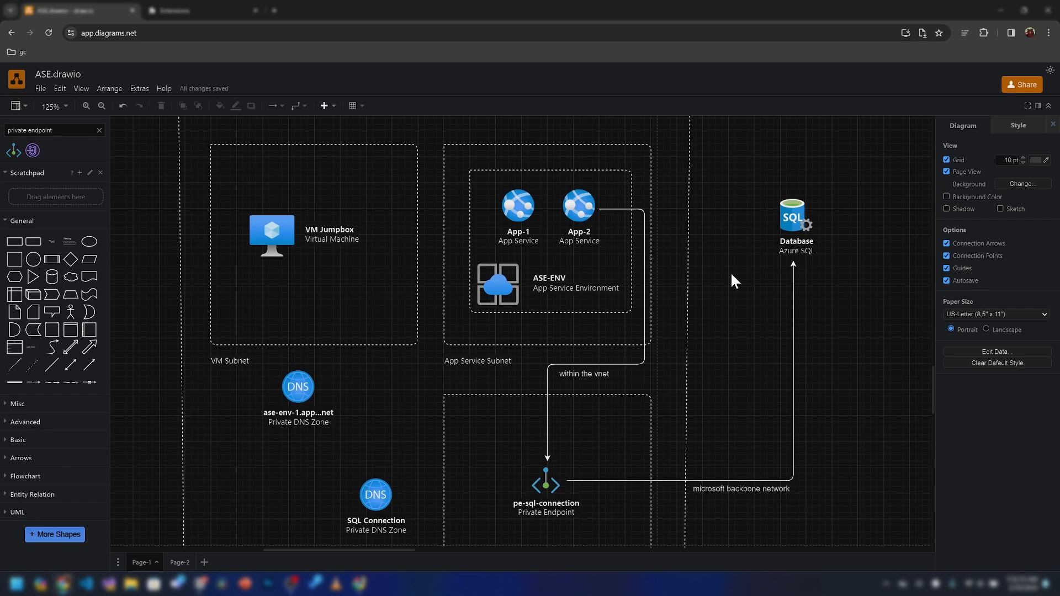
pyautogui.scroll(2, 730, 272)
pyautogui.click(364, 587)
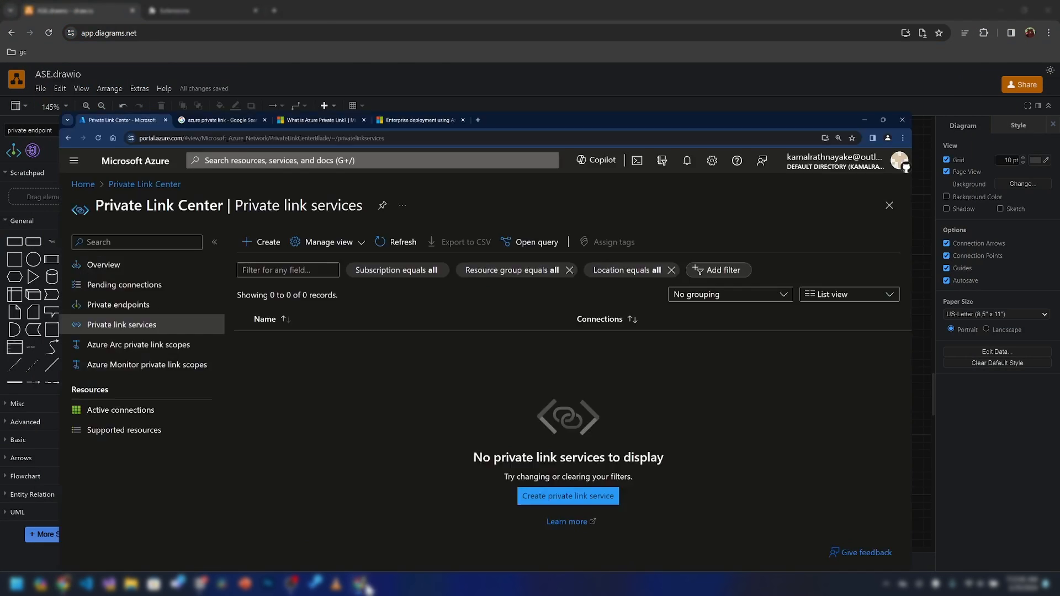
pyautogui.click(202, 57)
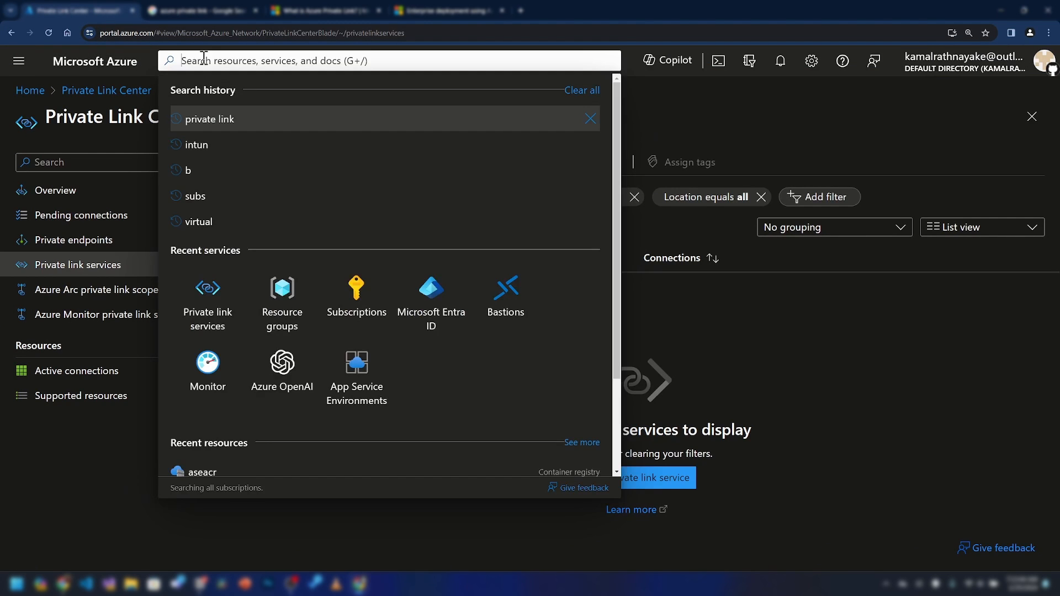
pyautogui.click(217, 114)
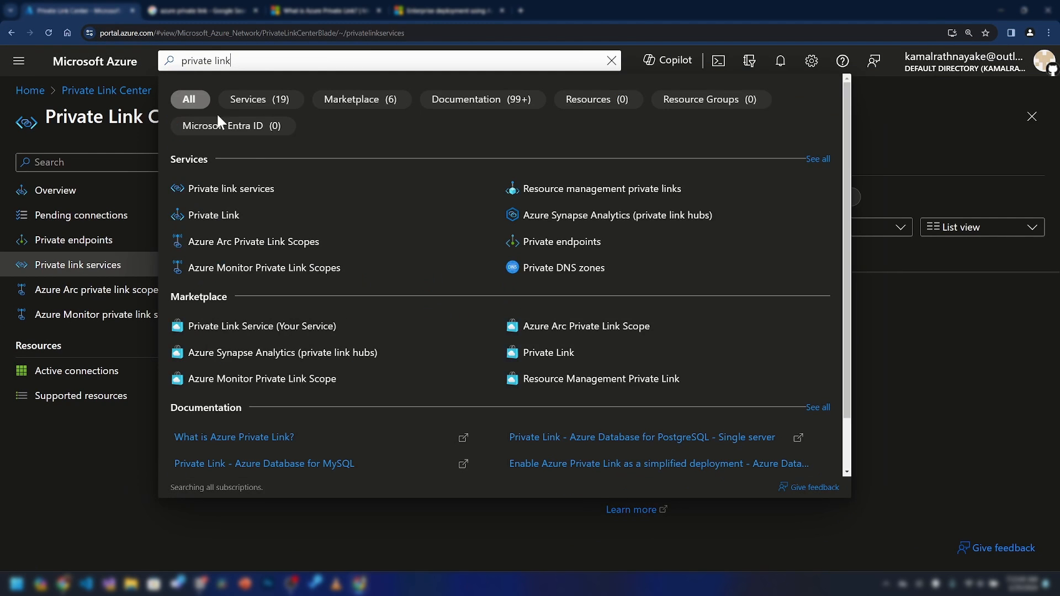
pyautogui.click(227, 191)
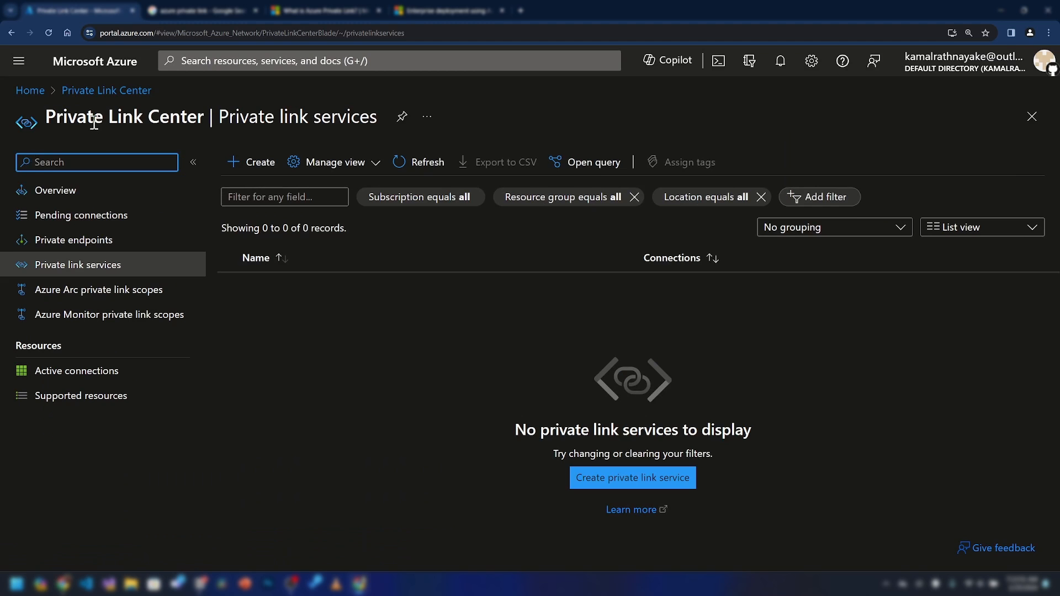
pyautogui.click(112, 194)
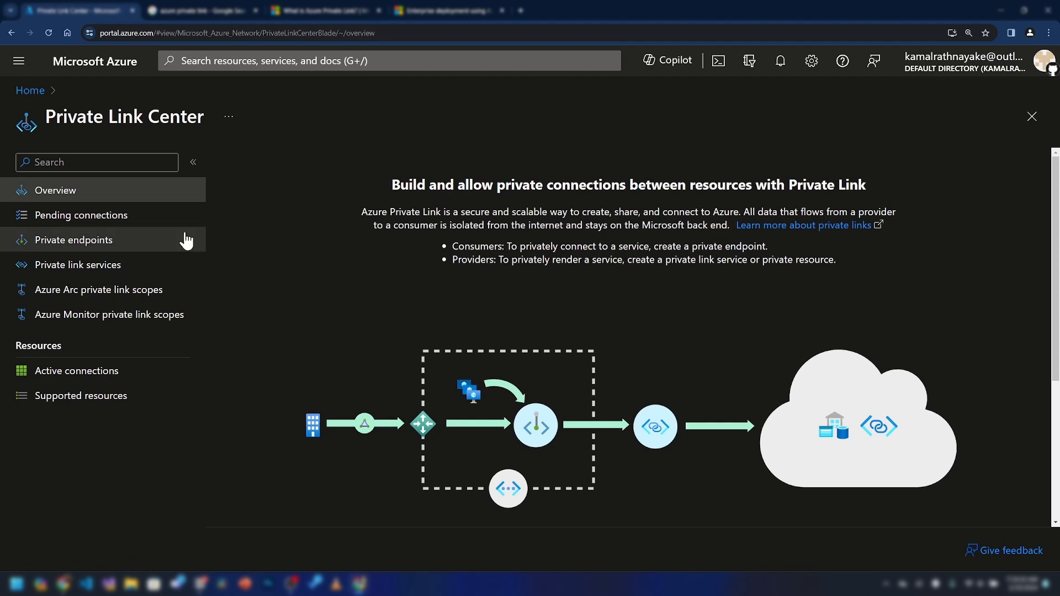
pyautogui.click(142, 227)
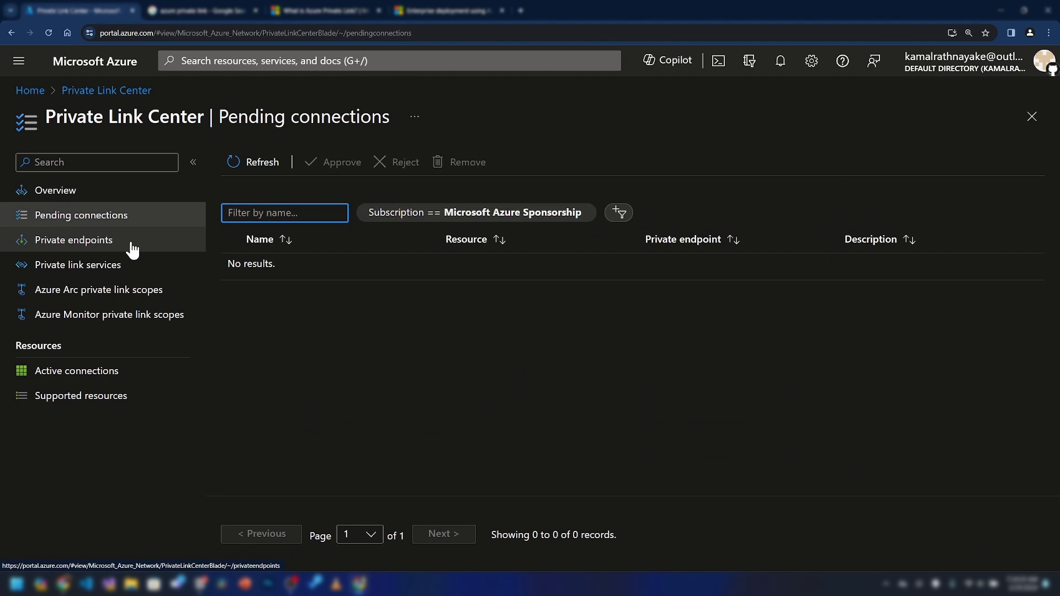
pyautogui.click(131, 242)
pyautogui.click(131, 269)
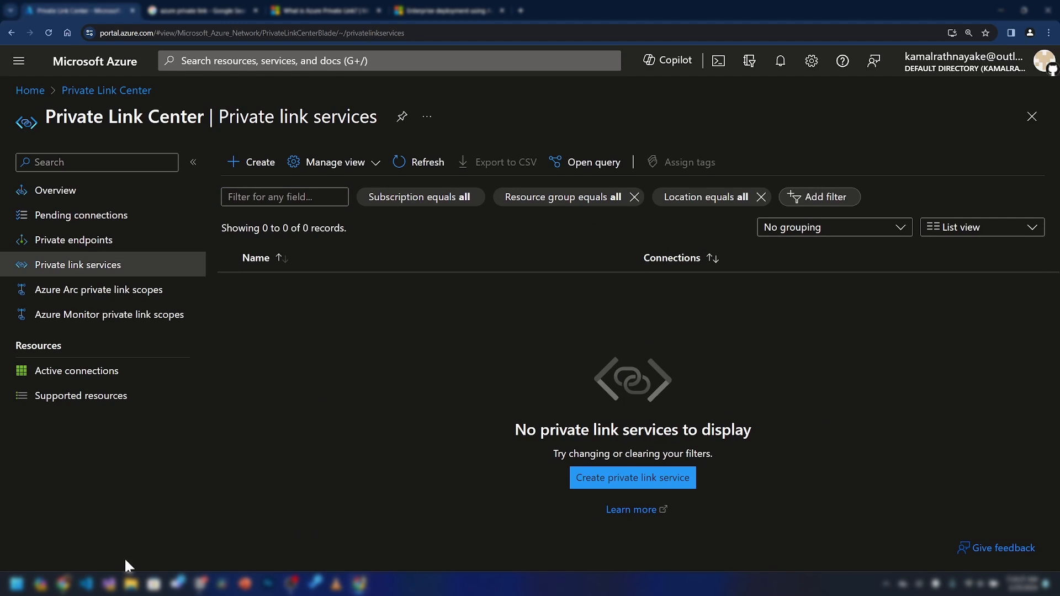
# Return to draw.io and frame the area beside the Azure SQL Database
pyautogui.click(66, 586)
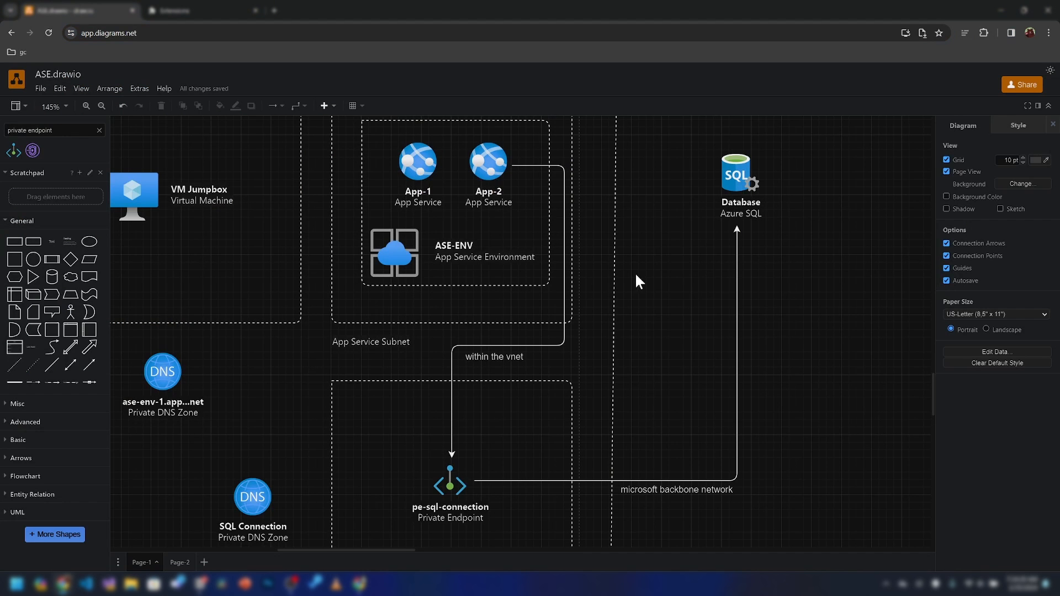
pyautogui.click(752, 207)
pyautogui.click(755, 238)
pyautogui.moveTo(658, 337); pyautogui.dragTo(593, 319)
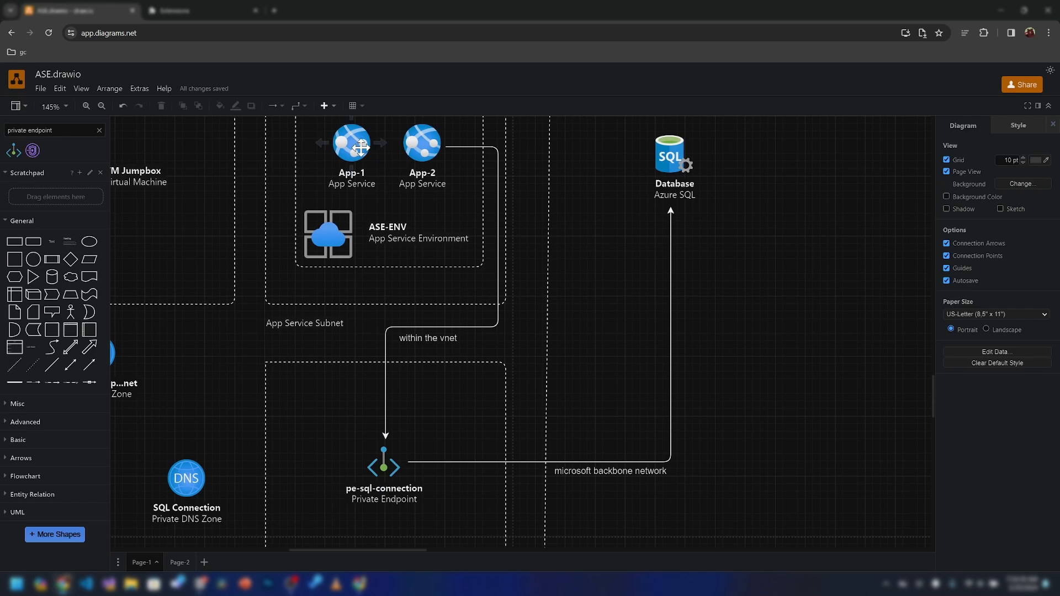
# Copy App-1 to the right of the database and relabel it 'Weather API'
pyautogui.moveTo(359, 148); pyautogui.dragTo(405, 182)
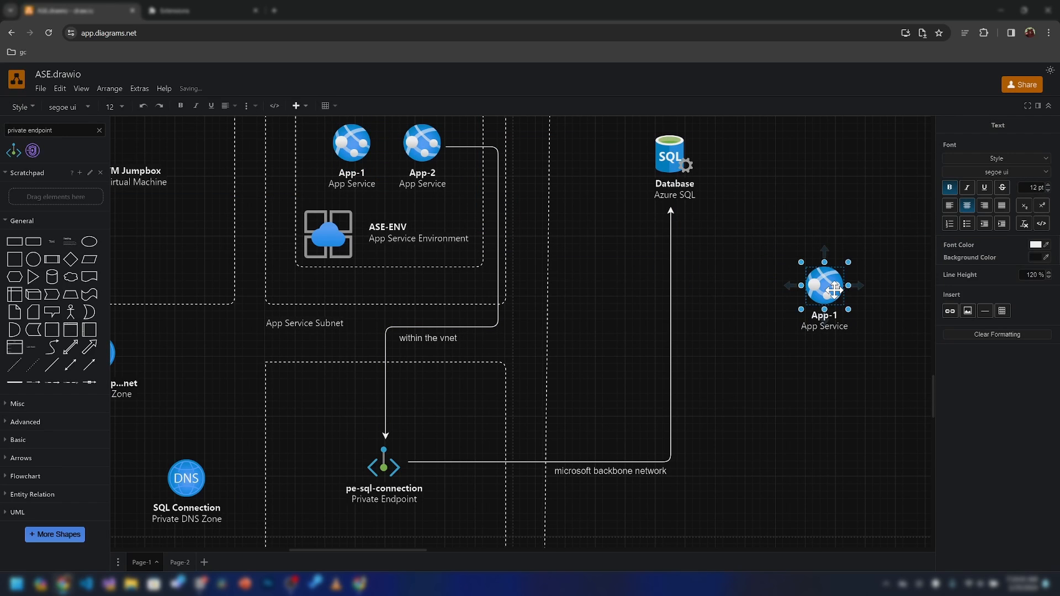
pyautogui.hotkey('shift', 'End')
pyautogui.press('BackSpace')
pyautogui.write('Weather Pl')
pyautogui.press('BackSpace')
pyautogui.write('API')
pyautogui.moveTo(825, 285); pyautogui.dragTo(847, 293)
pyautogui.click(730, 253)
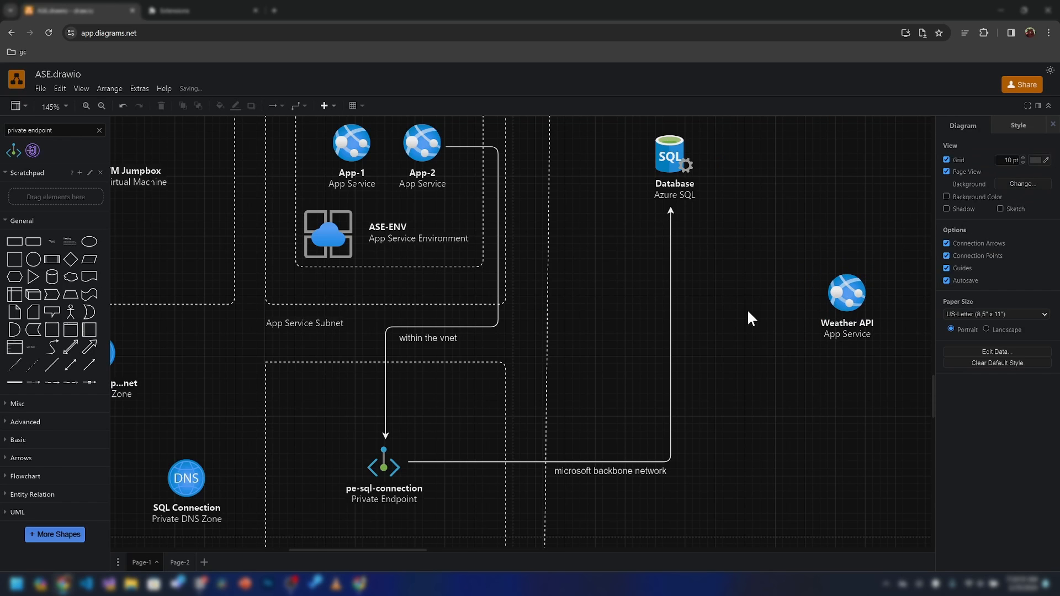
pyautogui.moveTo(773, 236)
pyautogui.mouseDown()
pyautogui.moveTo(921, 381)
pyautogui.moveTo(785, 222)
pyautogui.mouseUp()
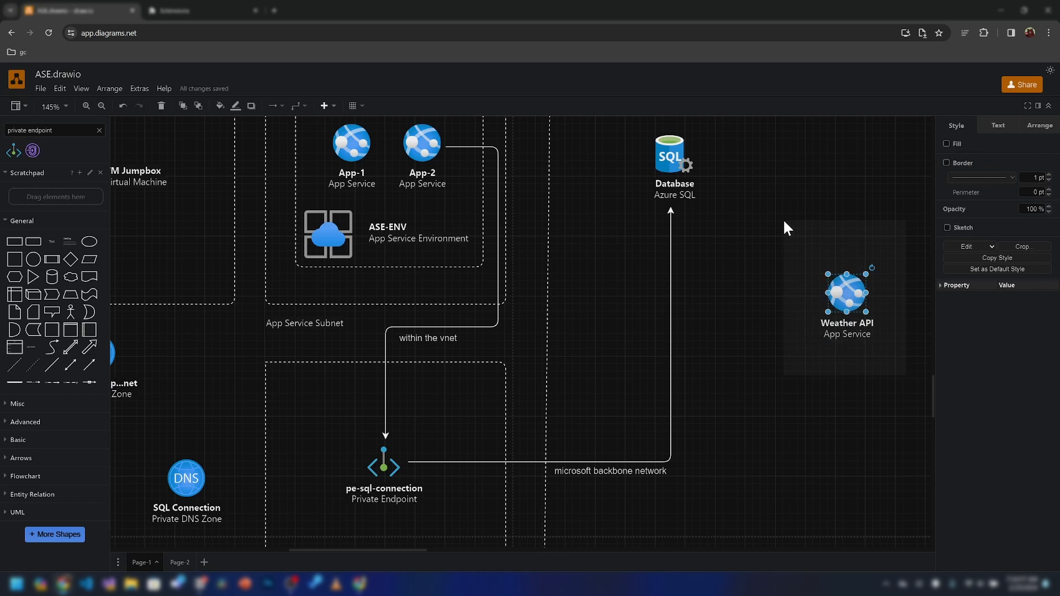
pyautogui.click(784, 222)
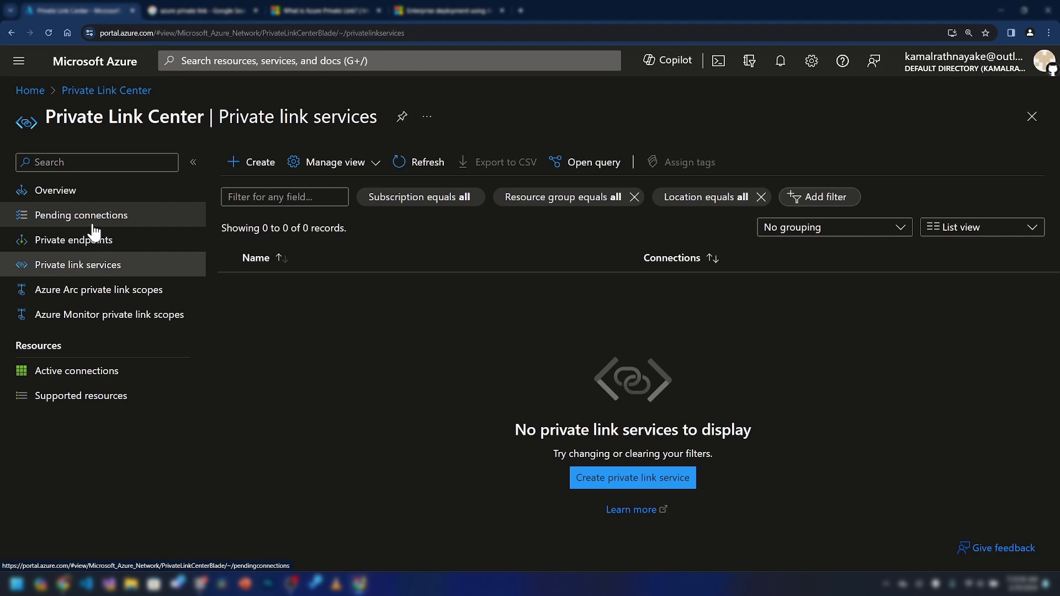
# Check the Private Link Center's Pending connections, Private endpoints and Private link services pages
pyautogui.click(86, 218)
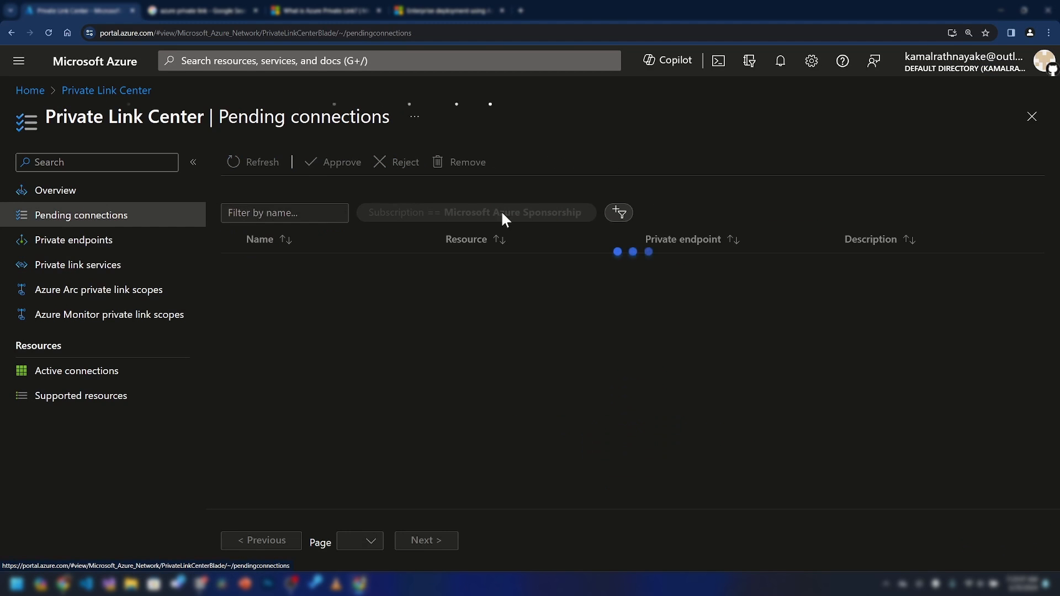
pyautogui.click(86, 243)
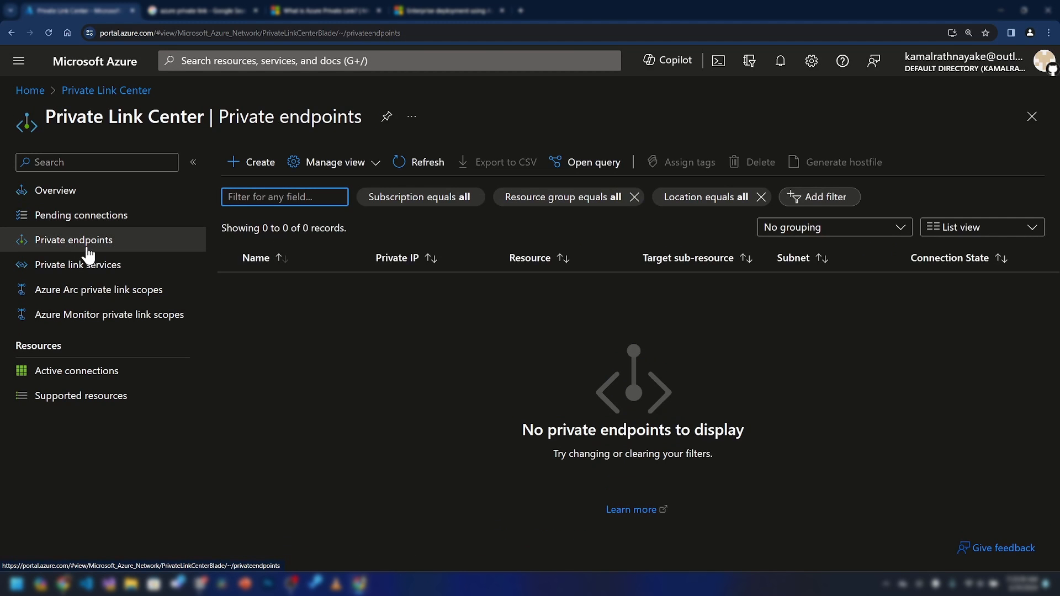
pyautogui.click(91, 265)
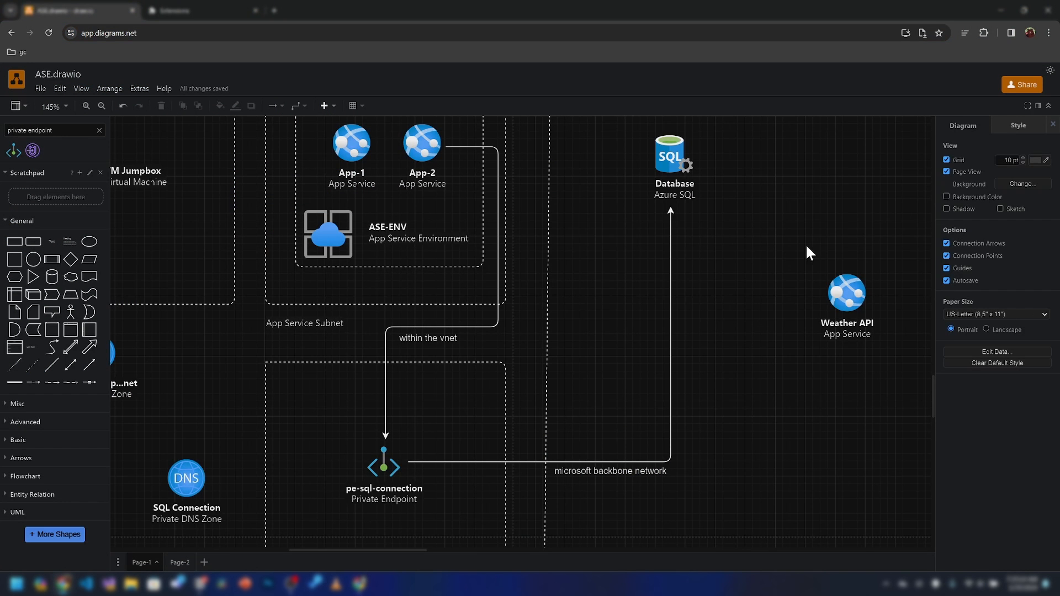
pyautogui.moveTo(807, 243); pyautogui.dragTo(900, 382)
# Add a free text label reading 'private link service' on the canvas
pyautogui.doubleClick(771, 386)
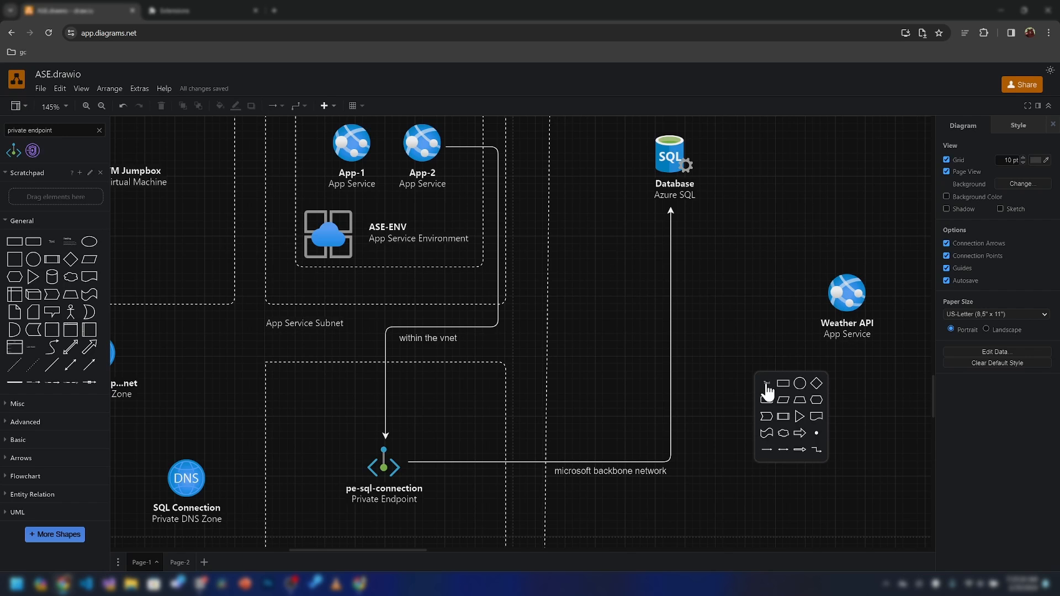
pyautogui.click(767, 382)
pyautogui.write('priva')
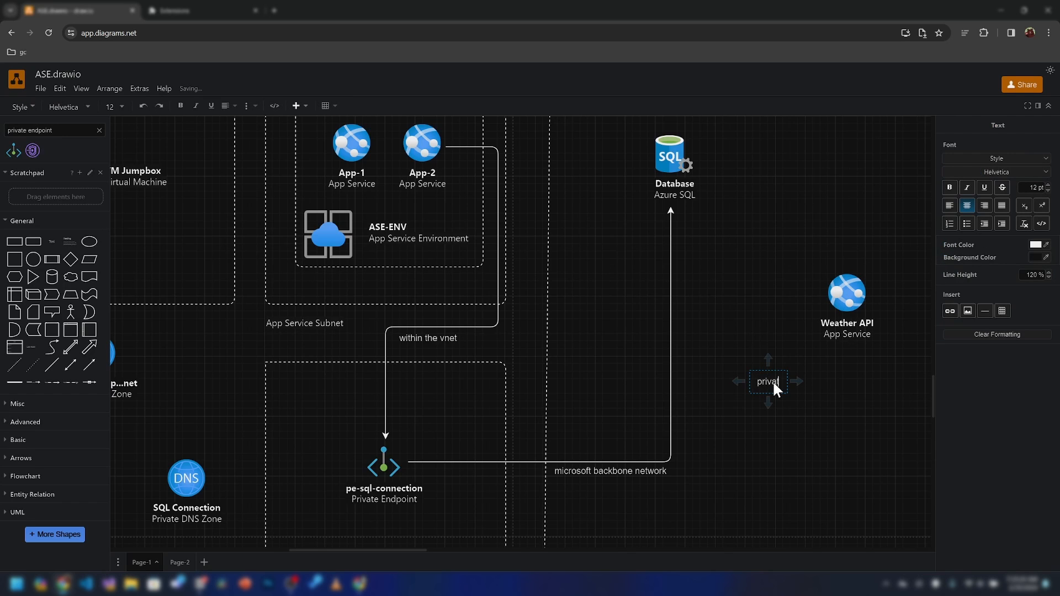
pyautogui.write('te link service')
pyautogui.click(790, 419)
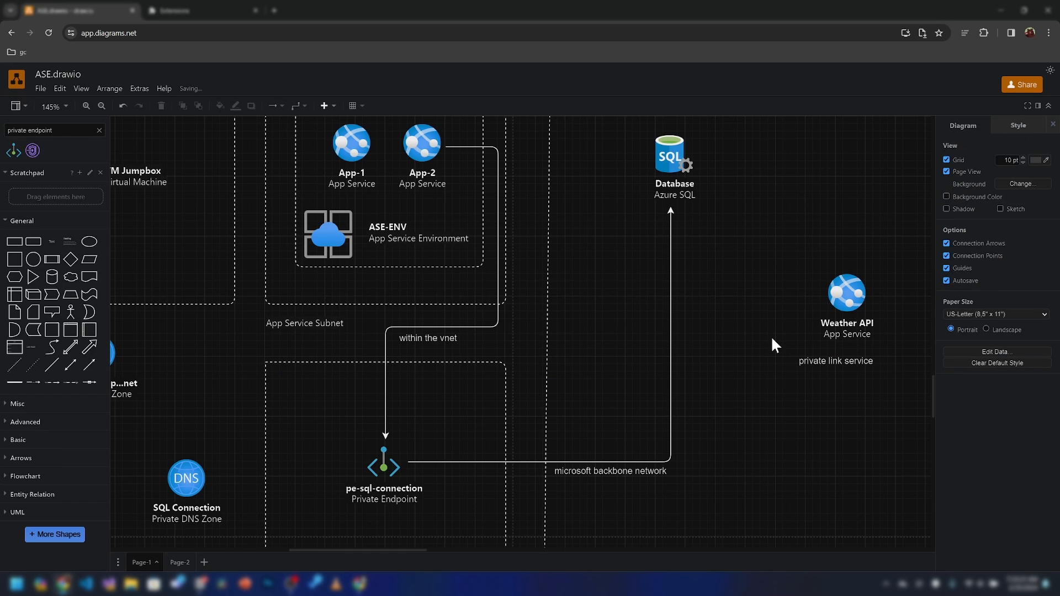
# Edit a copy of the label to read 'private link resource'
pyautogui.click(809, 360)
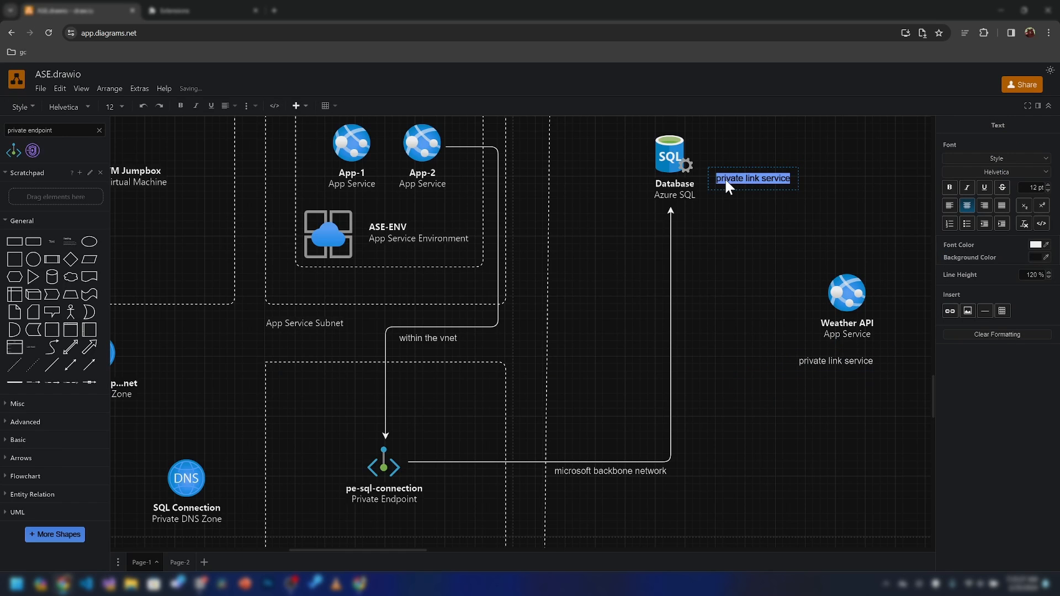
pyautogui.press('Right')
pyautogui.press('BackSpace')
pyautogui.press('BackSpace')
pyautogui.press('BackSpace')
pyautogui.press('BackSpace')
pyautogui.press('BackSpace')
pyautogui.press('BackSpace')
pyautogui.write('resource')
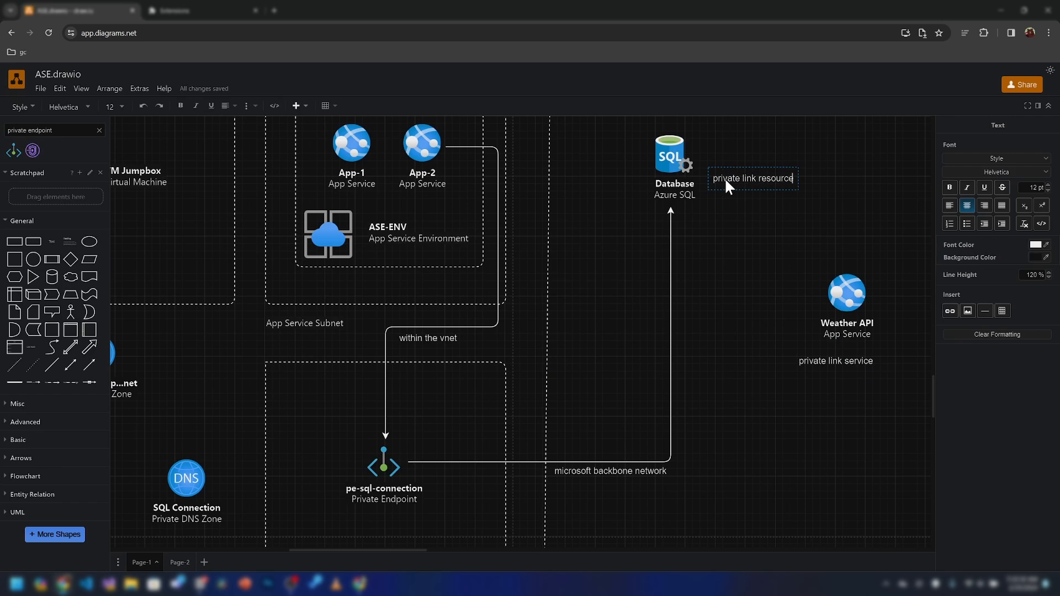
pyautogui.press('Escape')
# Copy the label below pe-sql-connection and relabel it 'private endpoint'
pyautogui.moveTo(752, 184); pyautogui.dragTo(410, 520)
pyautogui.doubleClick(410, 519)
pyautogui.write('private endpoint')
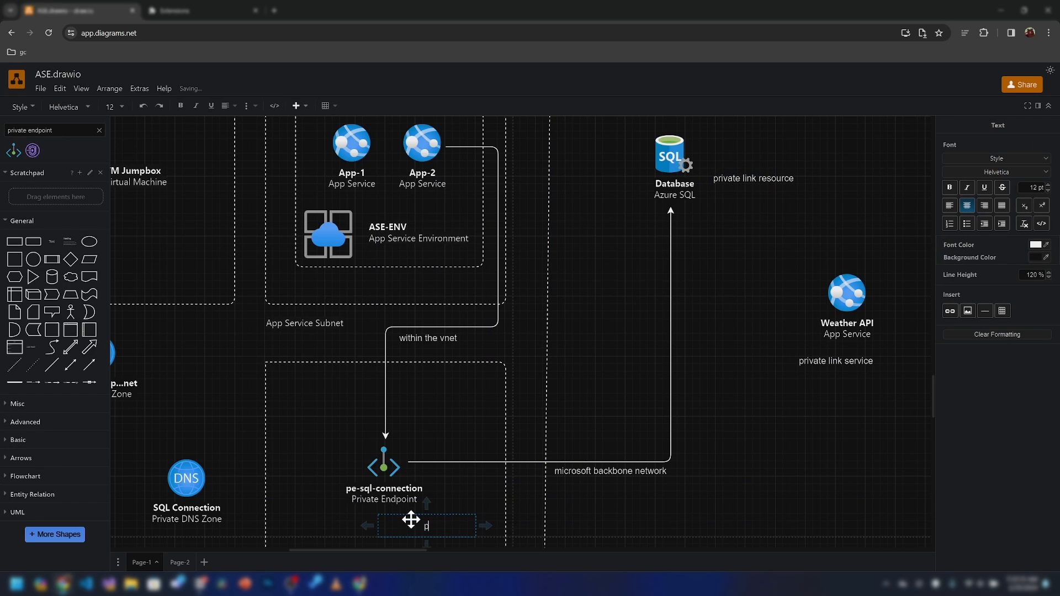
pyautogui.click(490, 488)
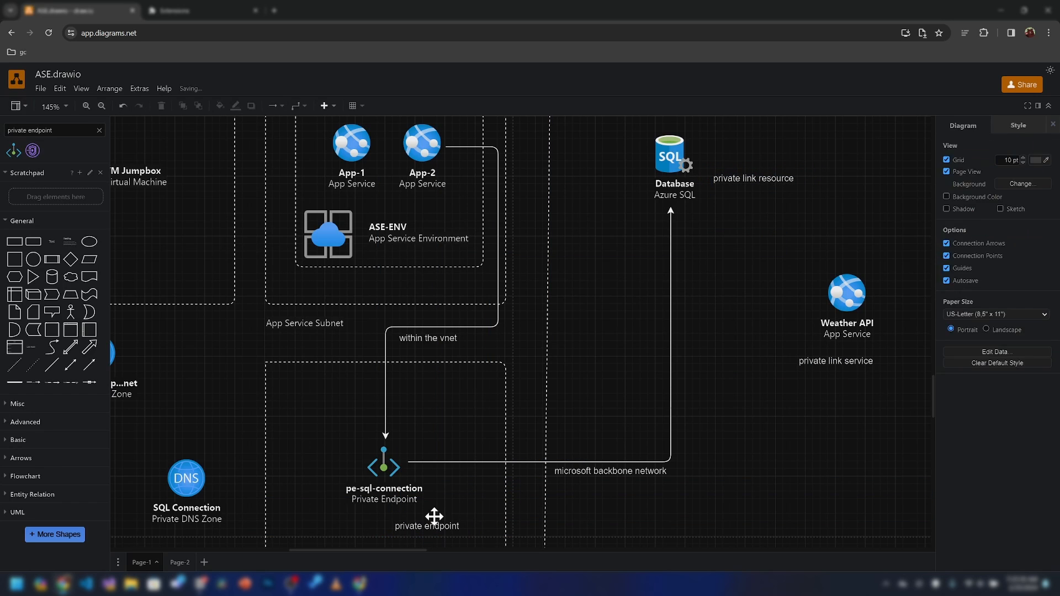
# Place another label copy beside the connector reading 'azure private link'
pyautogui.moveTo(418, 520); pyautogui.dragTo(711, 369)
pyautogui.doubleClick(710, 377)
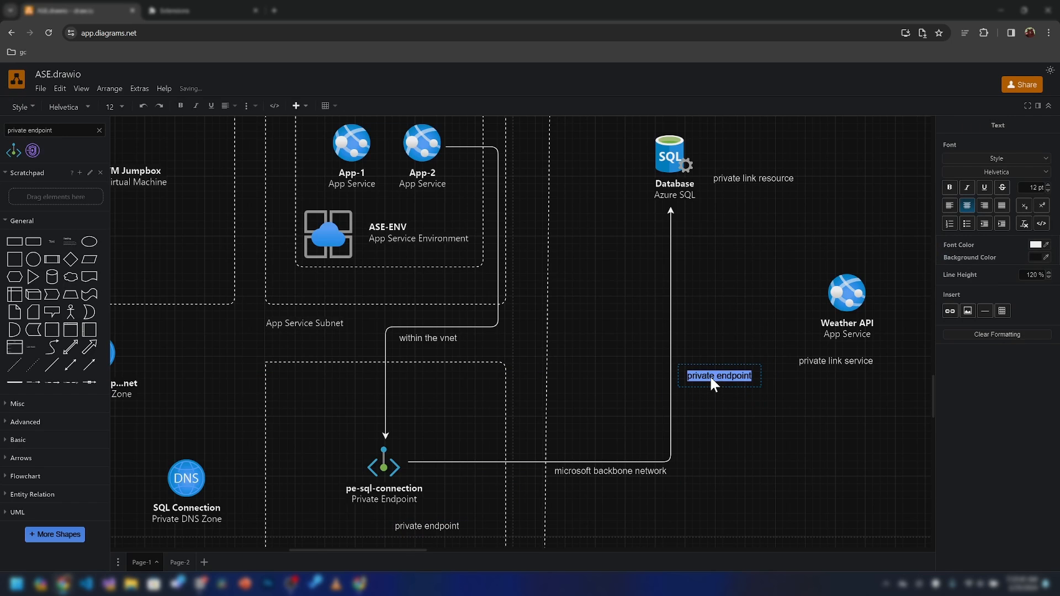
pyautogui.write('zure private link')
pyautogui.click(697, 416)
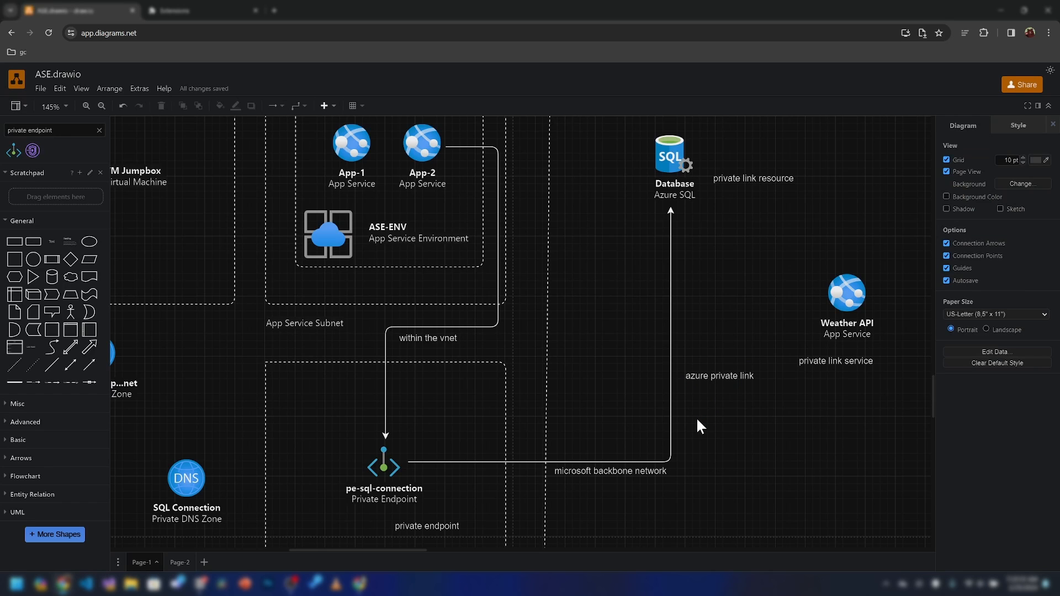
# Nudge the private link service label right and pan to review the annotated diagram
pyautogui.click(831, 365)
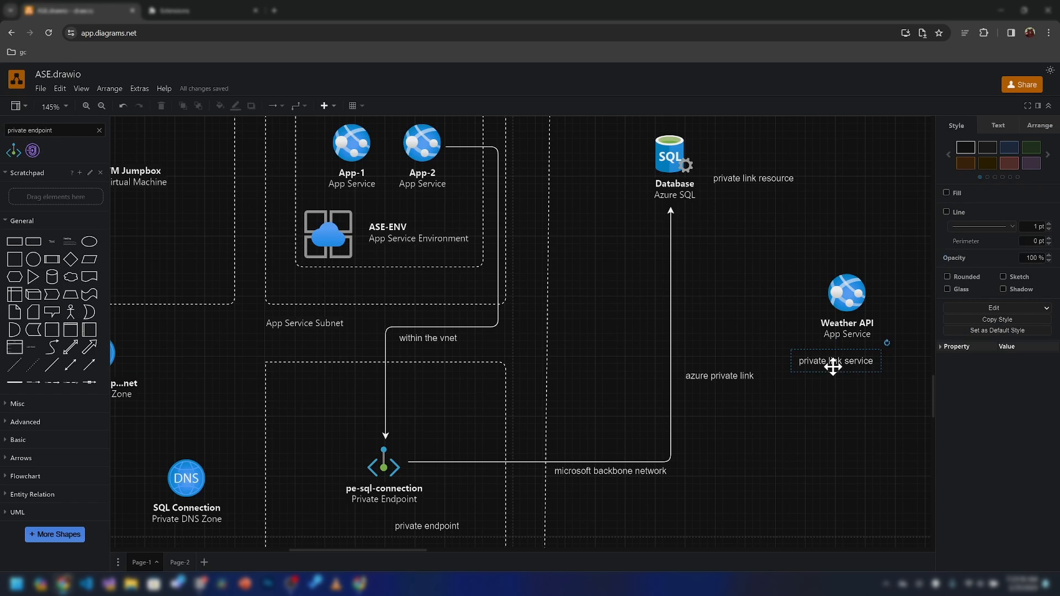
pyautogui.moveTo(831, 366); pyautogui.dragTo(852, 365)
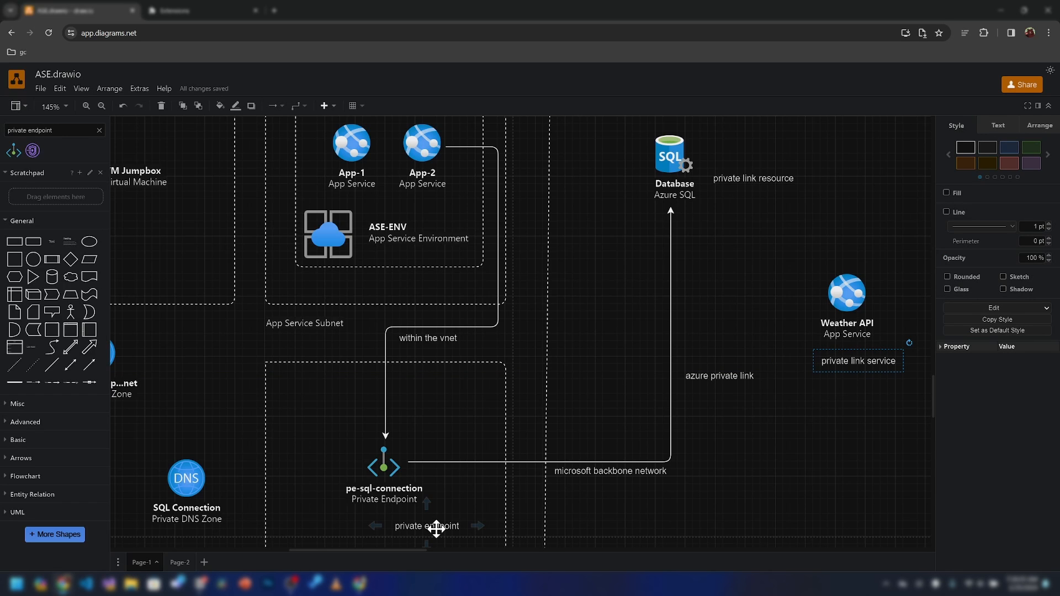
pyautogui.moveTo(293, 359); pyautogui.dragTo(464, 348)
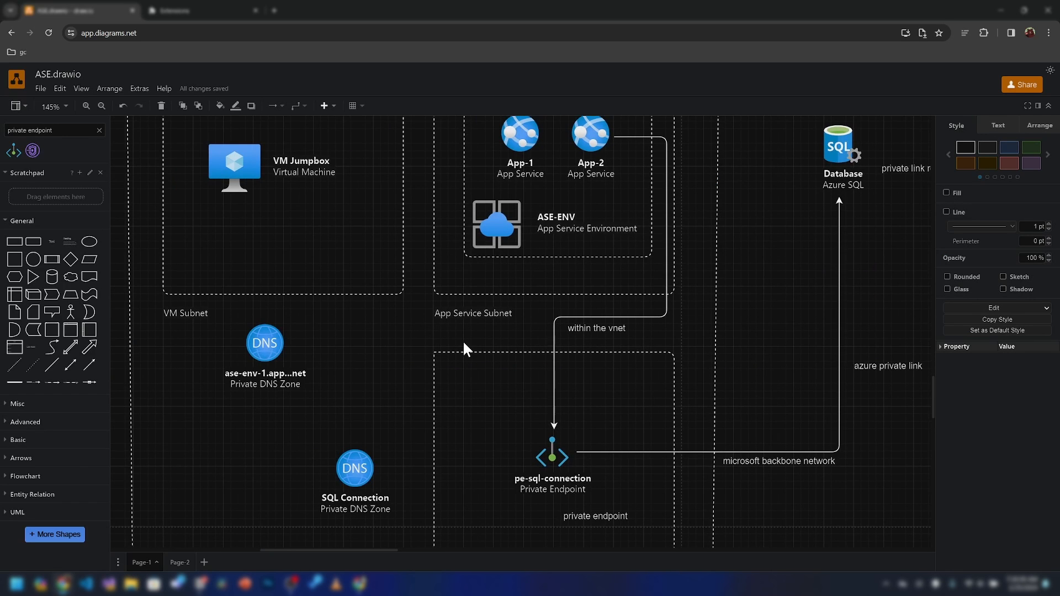
pyautogui.scroll(-2, 464, 347)
pyautogui.moveTo(399, 322)
pyautogui.mouseDown()
pyautogui.moveTo(414, 292)
pyautogui.moveTo(403, 321)
pyautogui.mouseUp()
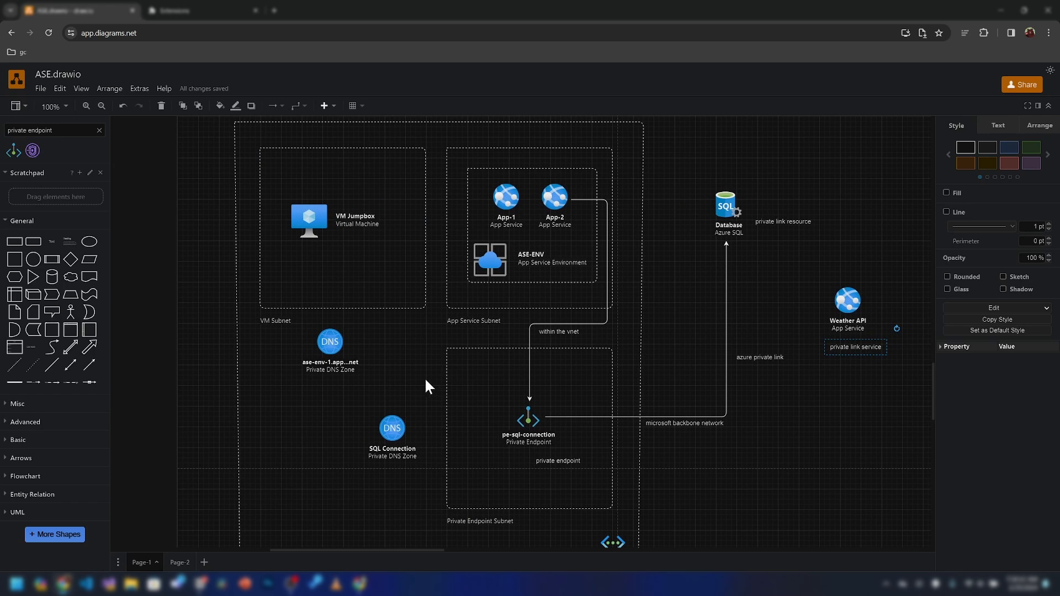
pyautogui.moveTo(426, 380); pyautogui.dragTo(416, 372)
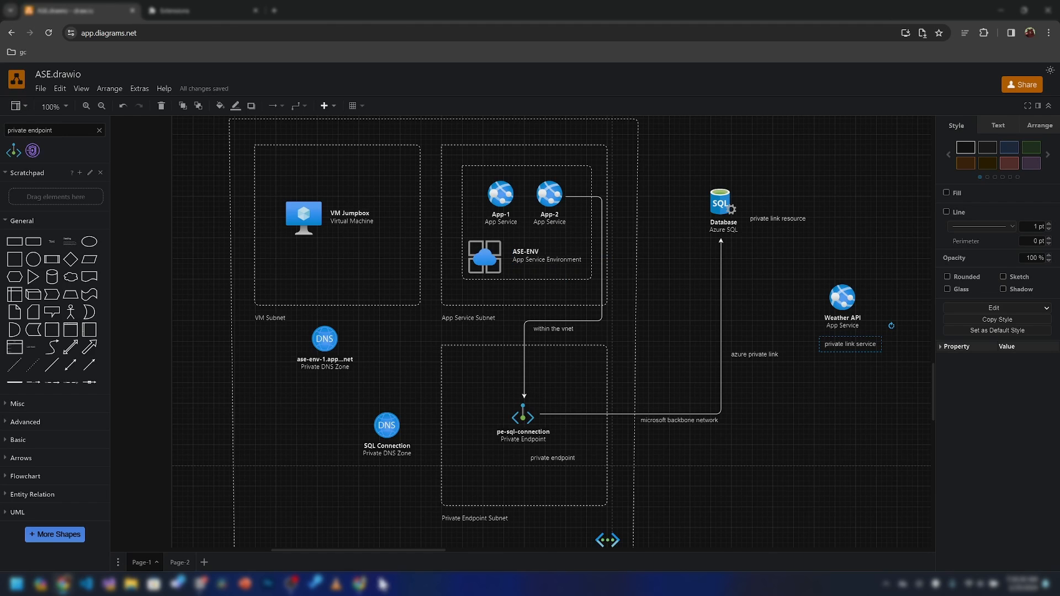
pyautogui.click(362, 584)
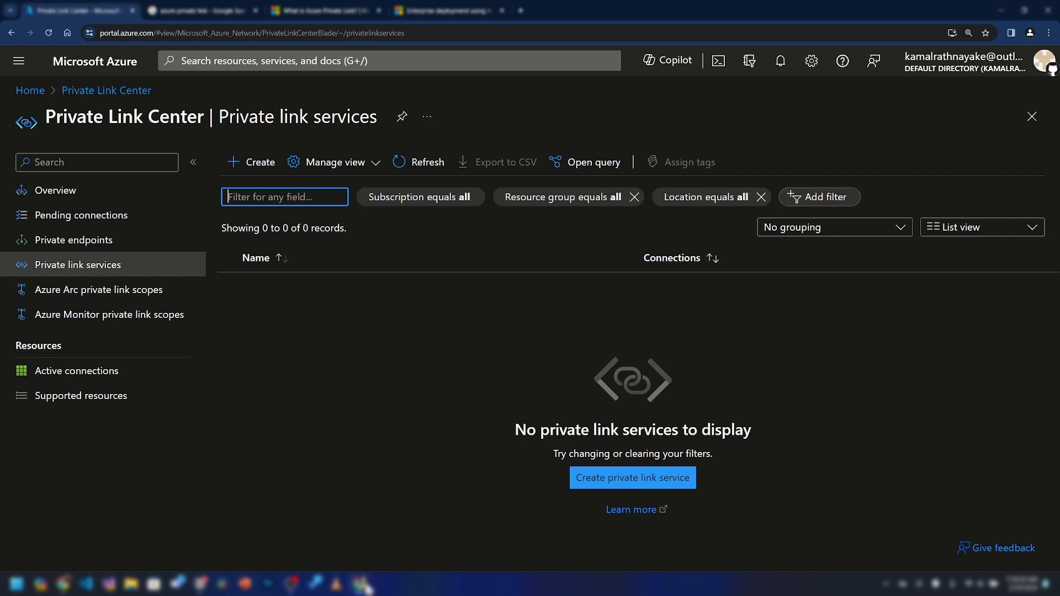
# Open the vnet-ase-demo virtual network from resource group rg-ase-demo-trf
pyautogui.click(130, 71)
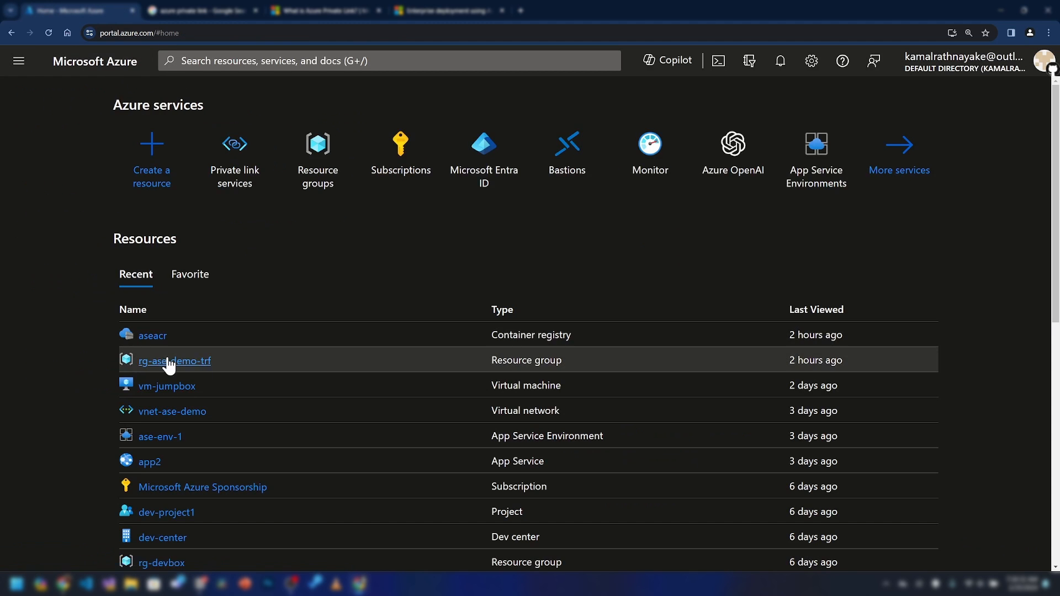
pyautogui.click(170, 362)
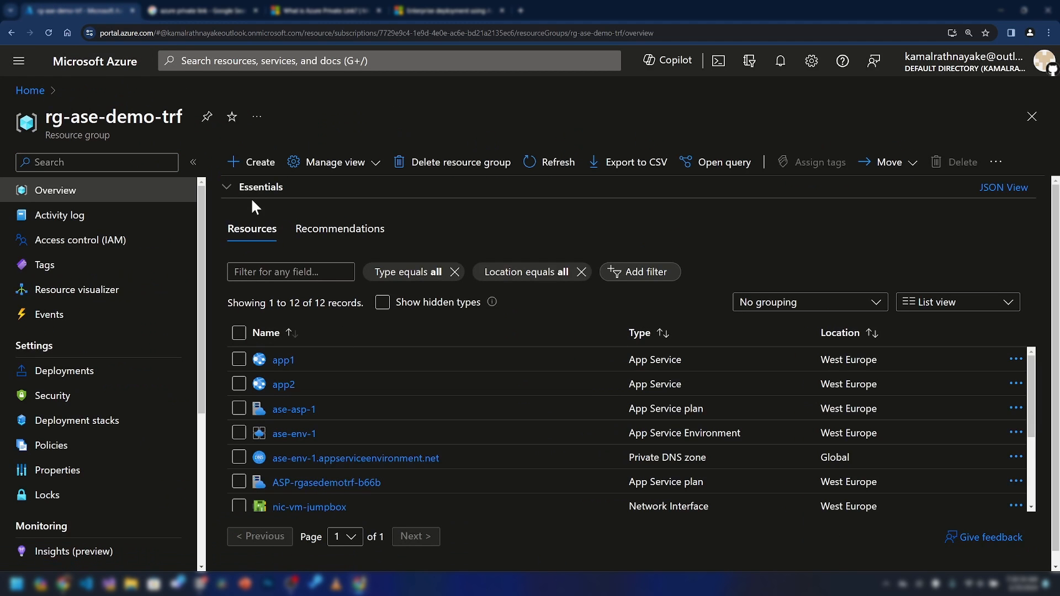
pyautogui.scroll(-3, 419, 408)
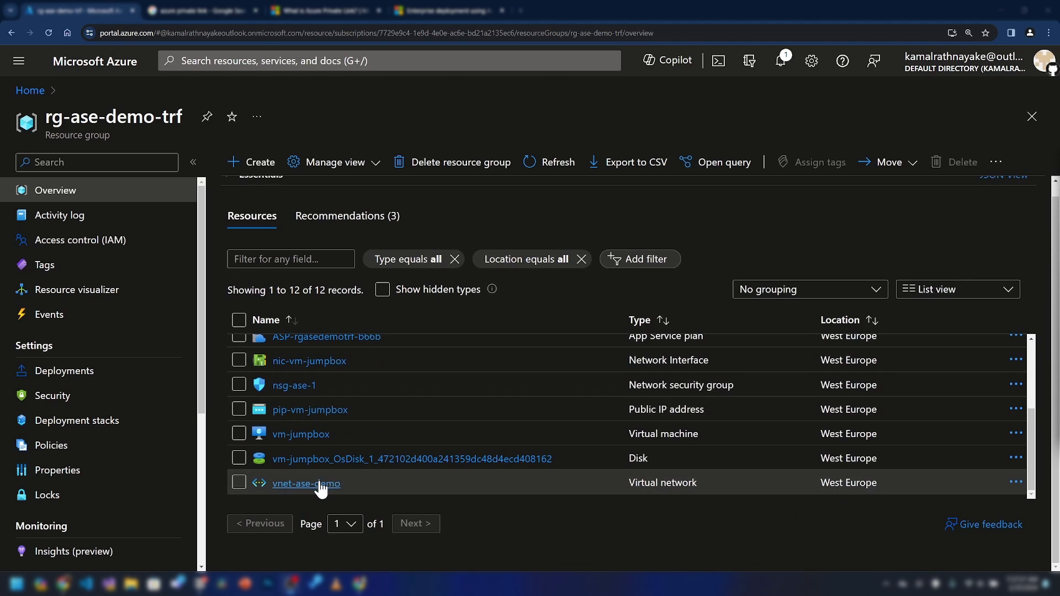
pyautogui.click(312, 485)
# Glance over the draw.io diagram, then minimize it to return to the portal
pyautogui.moveTo(361, 586)
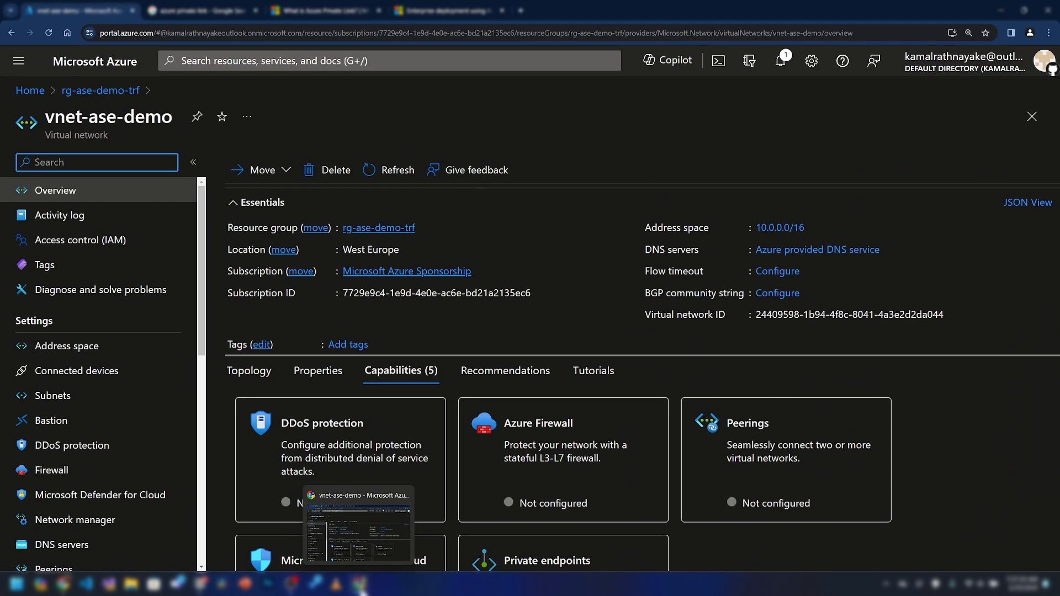
pyautogui.click(63, 584)
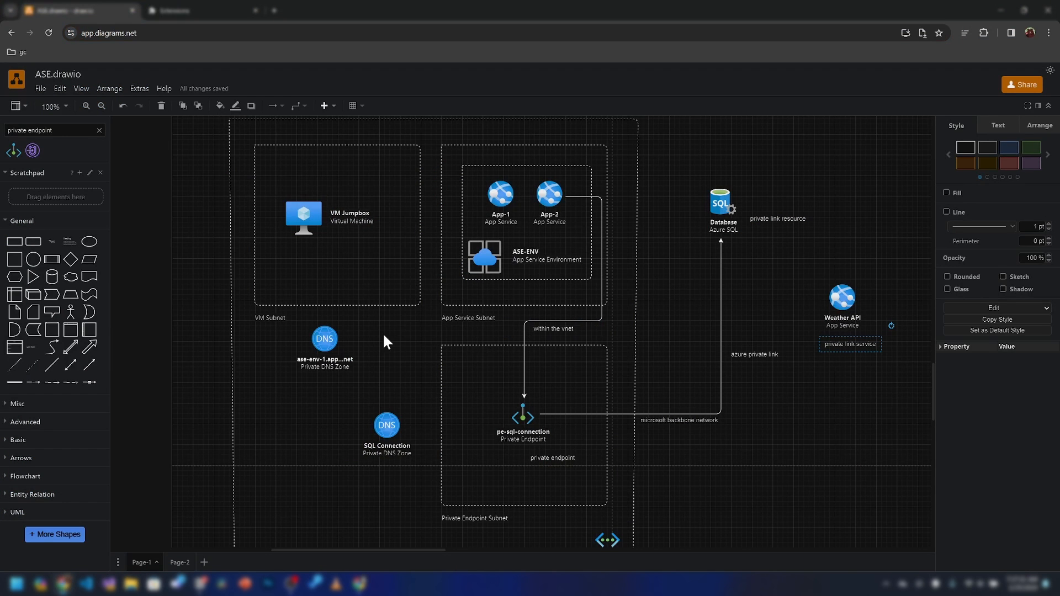
pyautogui.hscroll(1, 458, 329)
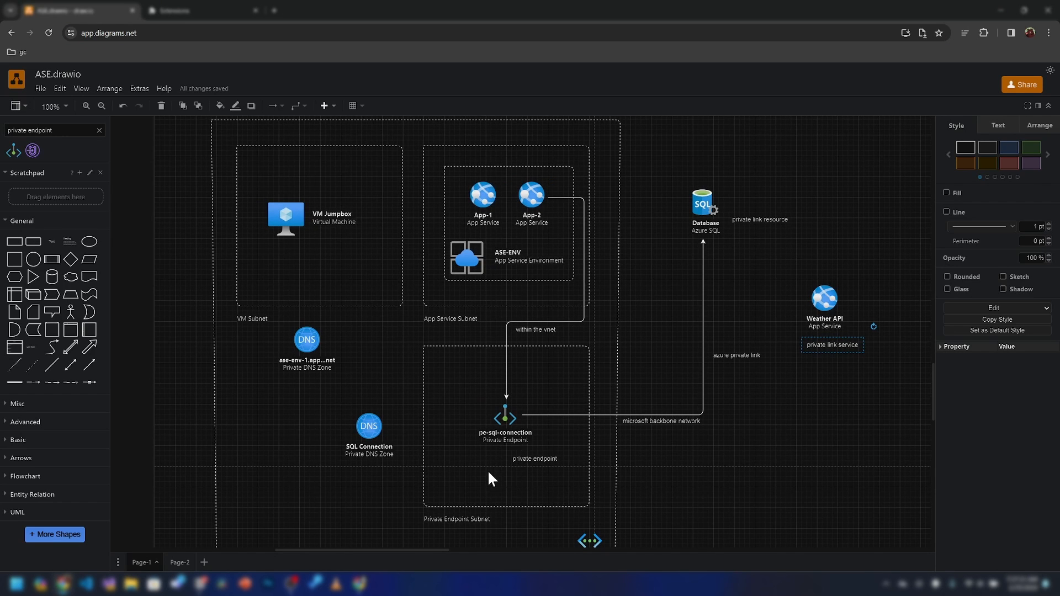
pyautogui.scroll(-1, 494, 420)
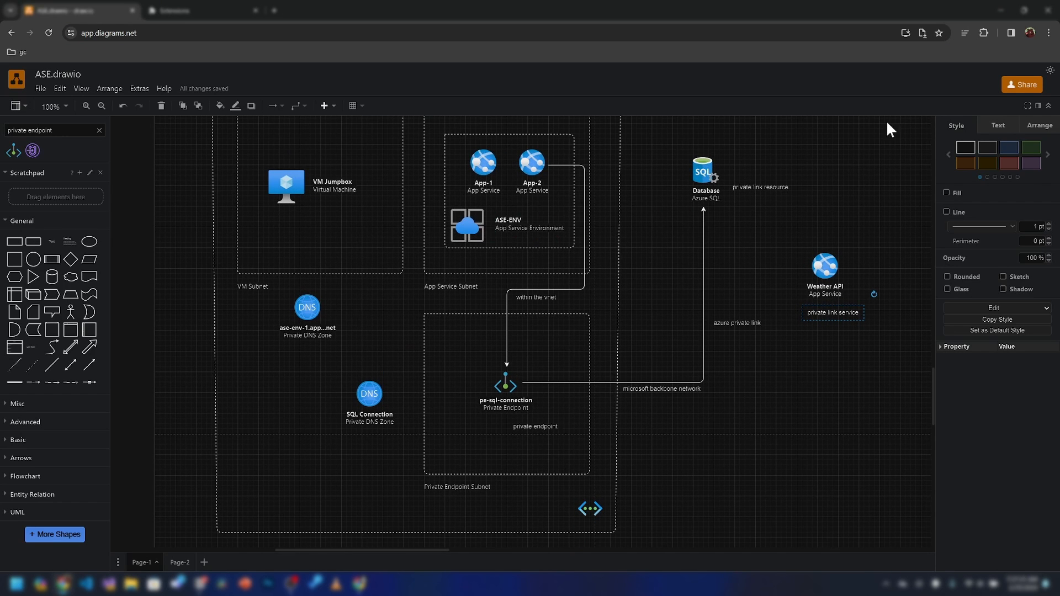
pyautogui.click(1000, 10)
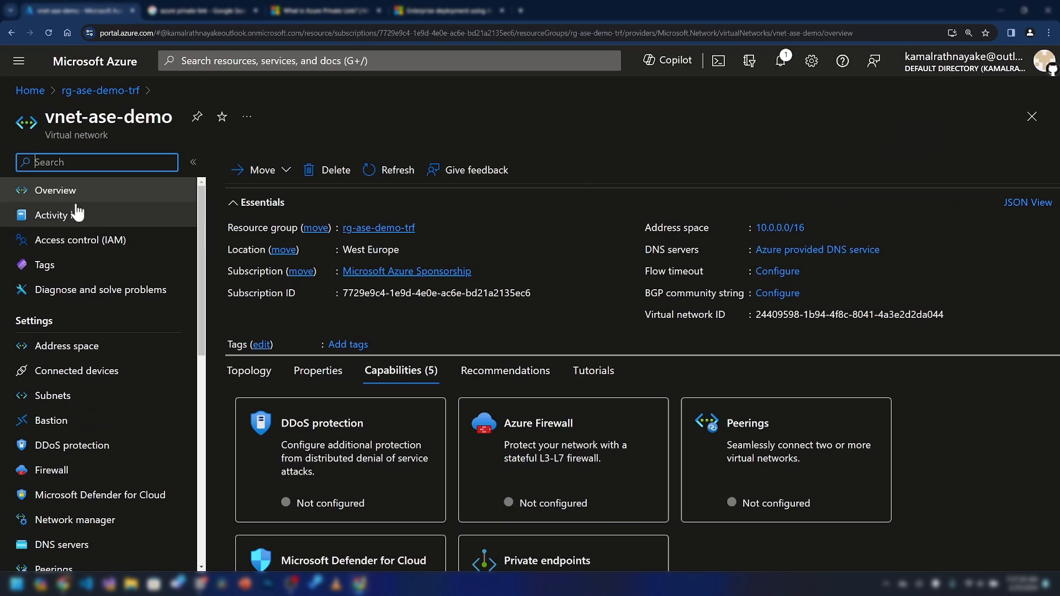
# Add and save a subnet named pe-subnet with address range 10.0.3.0/24
pyautogui.click(94, 405)
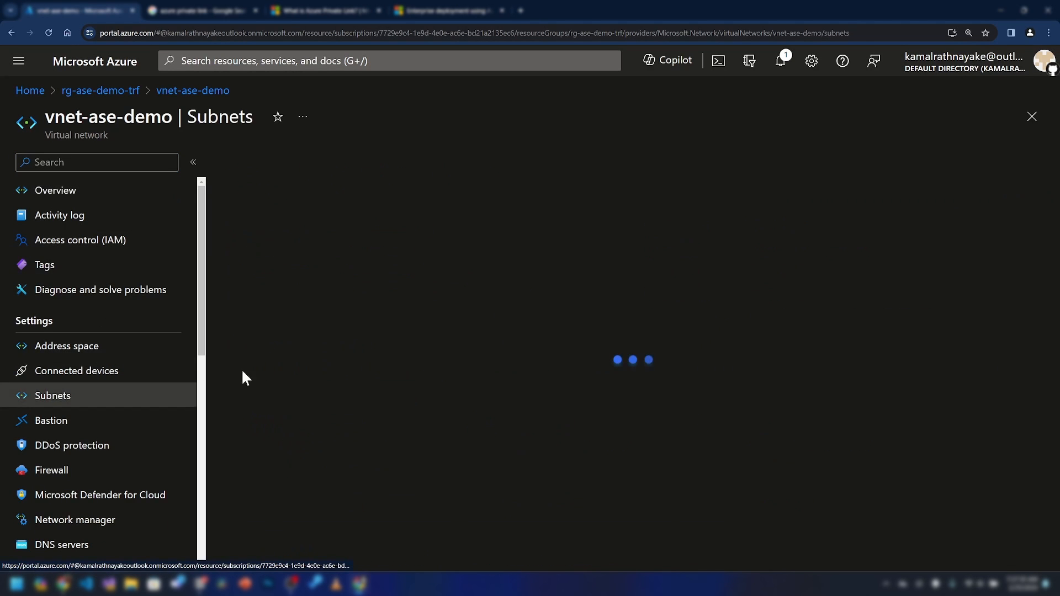
pyautogui.click(246, 162)
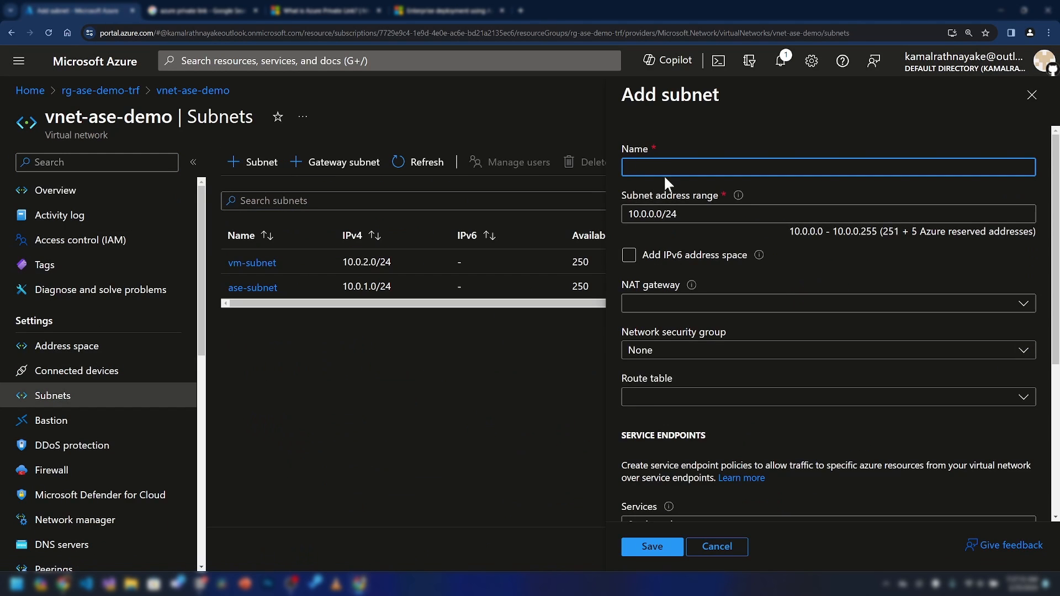
pyautogui.write('pe-subnet')
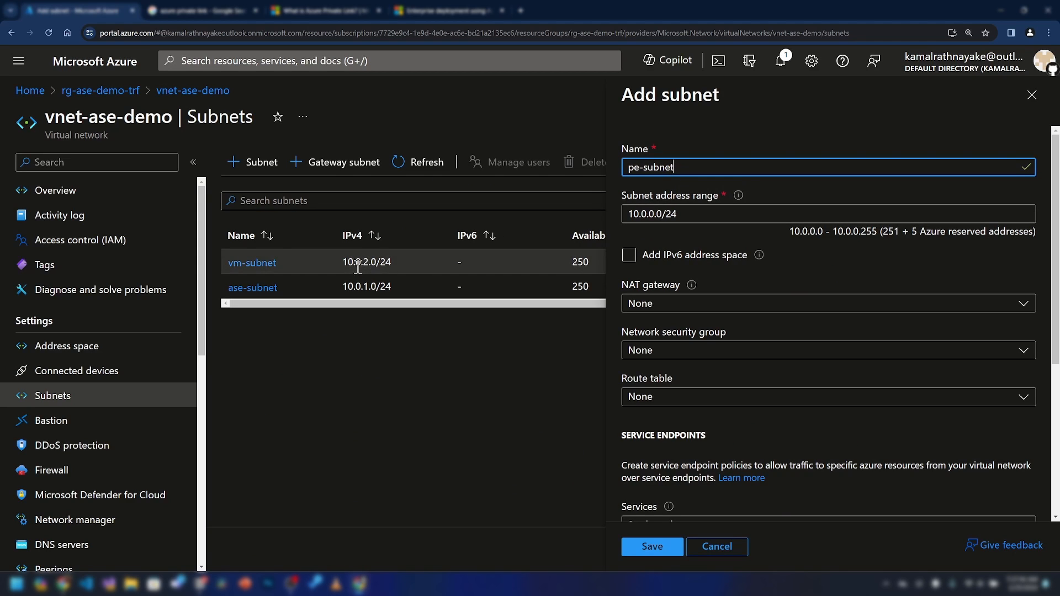
pyautogui.click(655, 214)
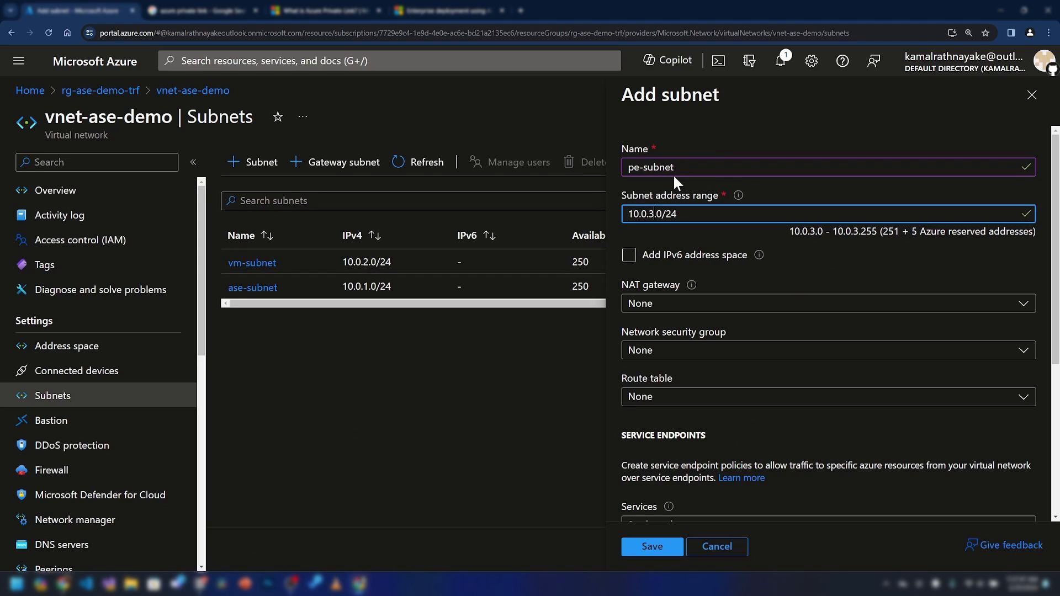
pyautogui.click(687, 231)
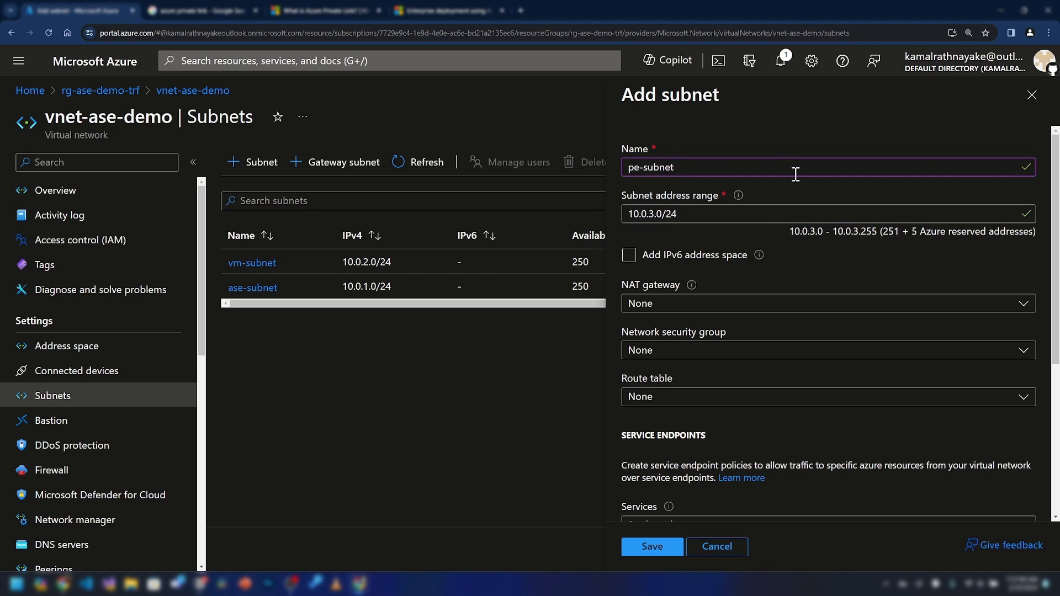
pyautogui.scroll(-5, 834, 334)
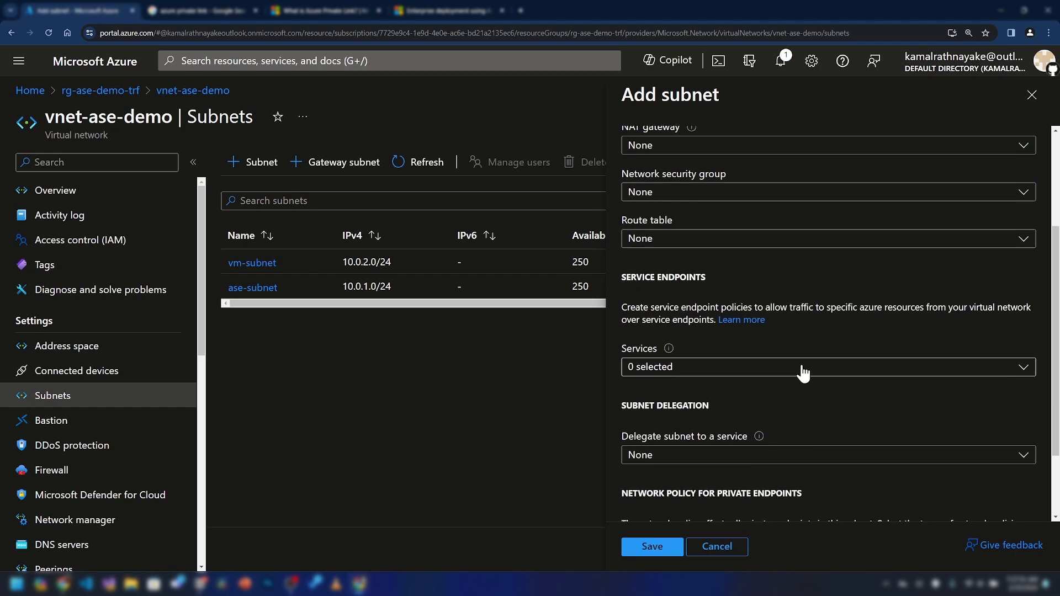
pyautogui.click(646, 546)
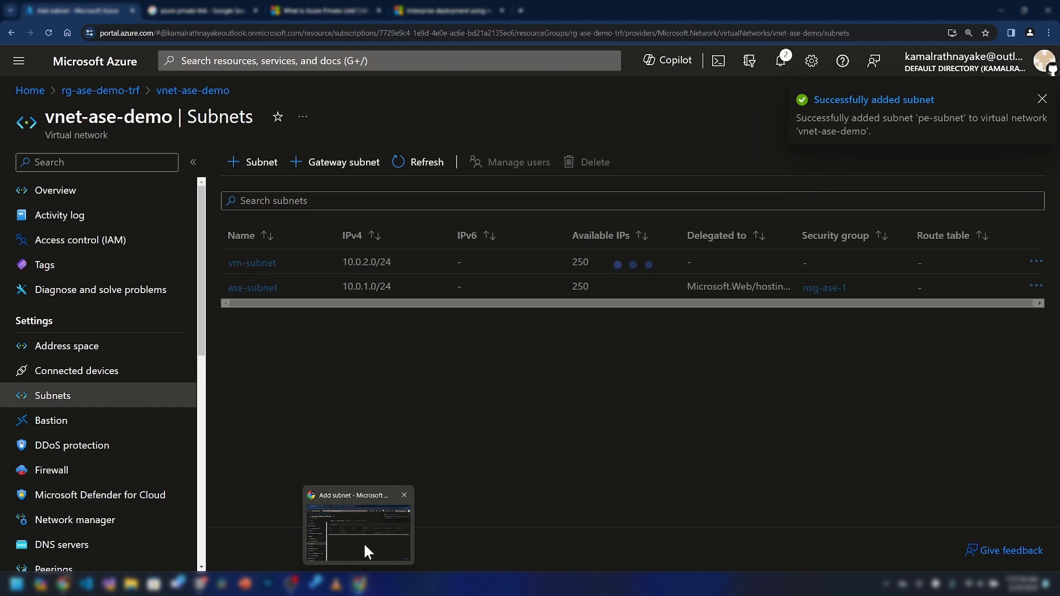
# Review the architecture diagram layout, then return to the vnet-ase-demo subnets
pyautogui.click(63, 584)
pyautogui.moveTo(282, 471); pyautogui.dragTo(270, 466)
pyautogui.moveTo(563, 341); pyautogui.dragTo(546, 367)
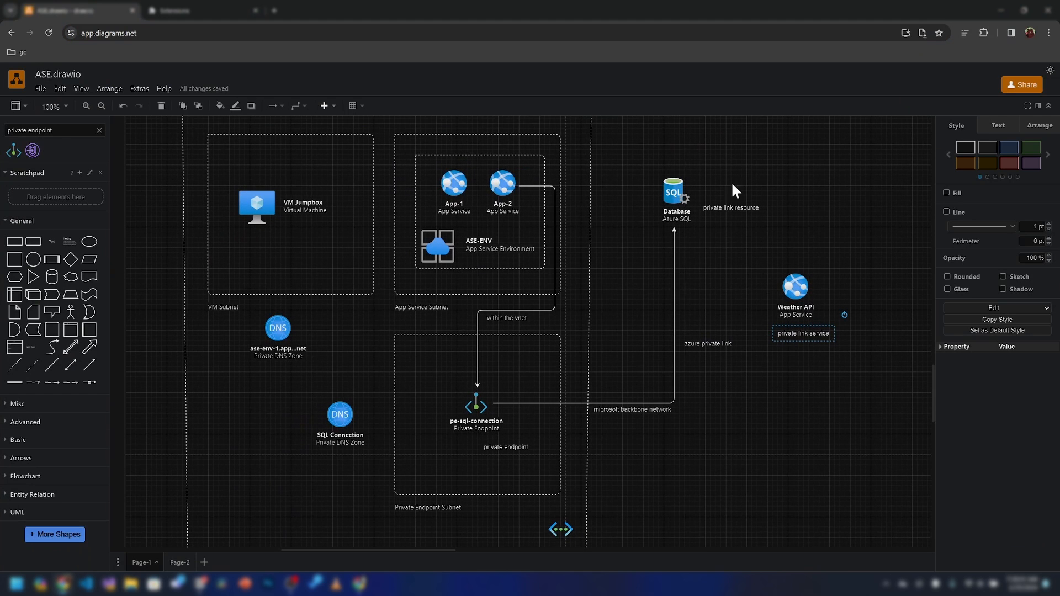
pyautogui.hotkey('alt', 'Tab')
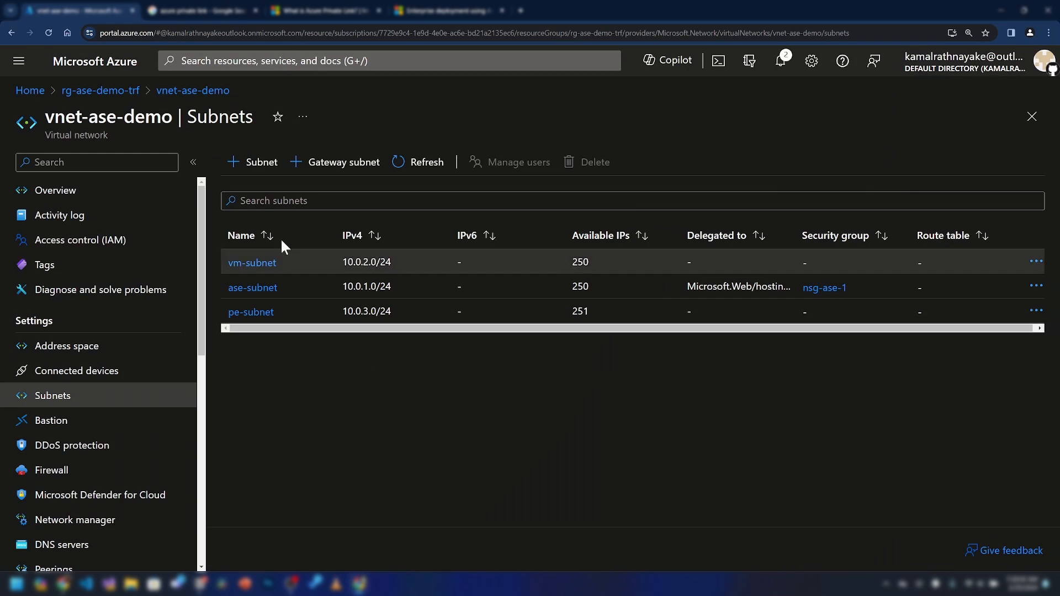
# Start creating a SQL Database resource in rg-ase-demo-trf from the Marketplace
pyautogui.click(101, 90)
pyautogui.click(256, 161)
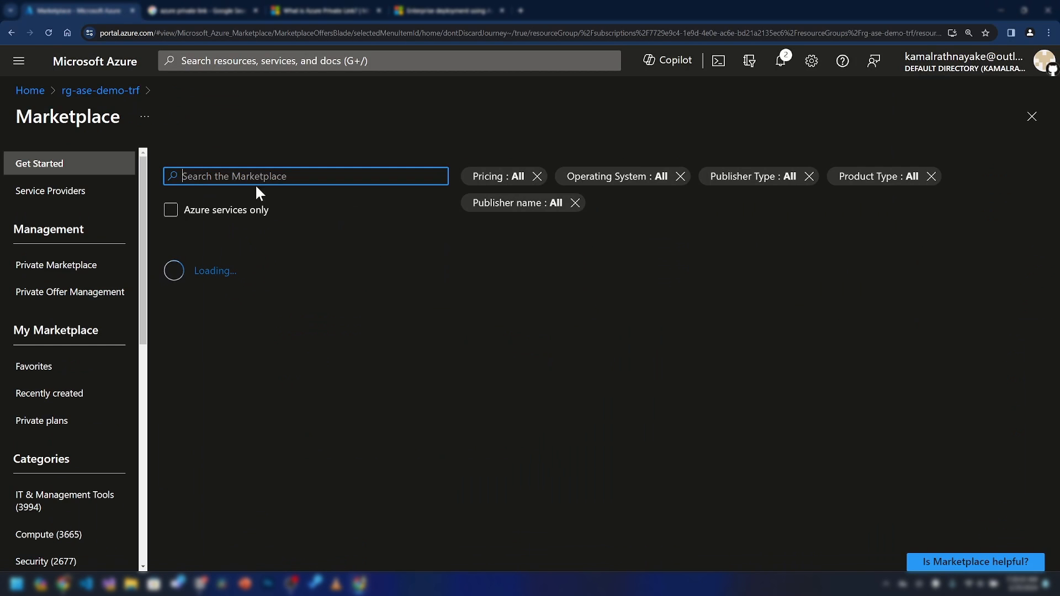
pyautogui.write('sql')
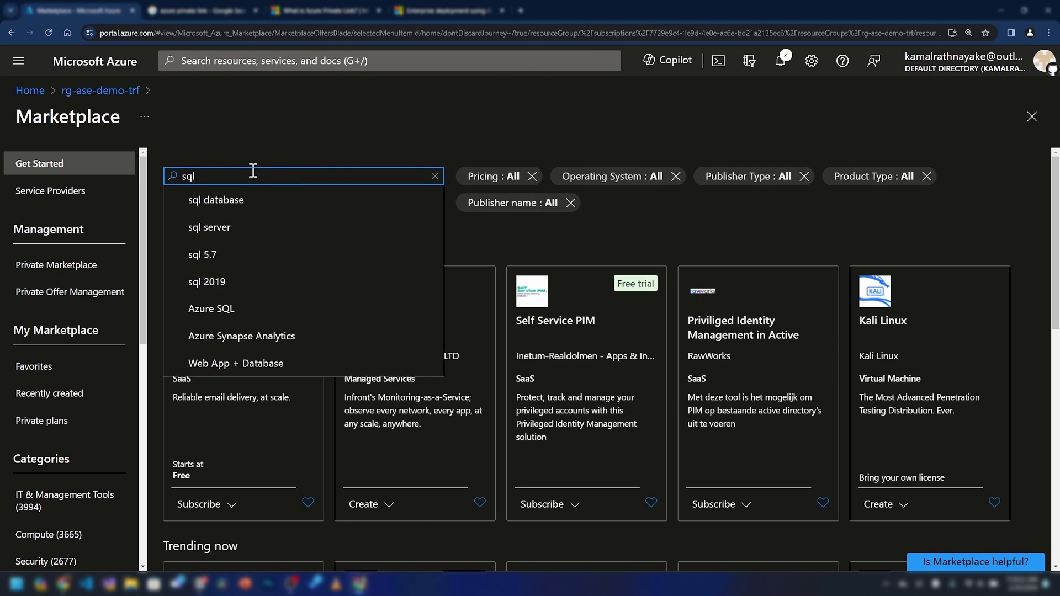
pyautogui.click(280, 199)
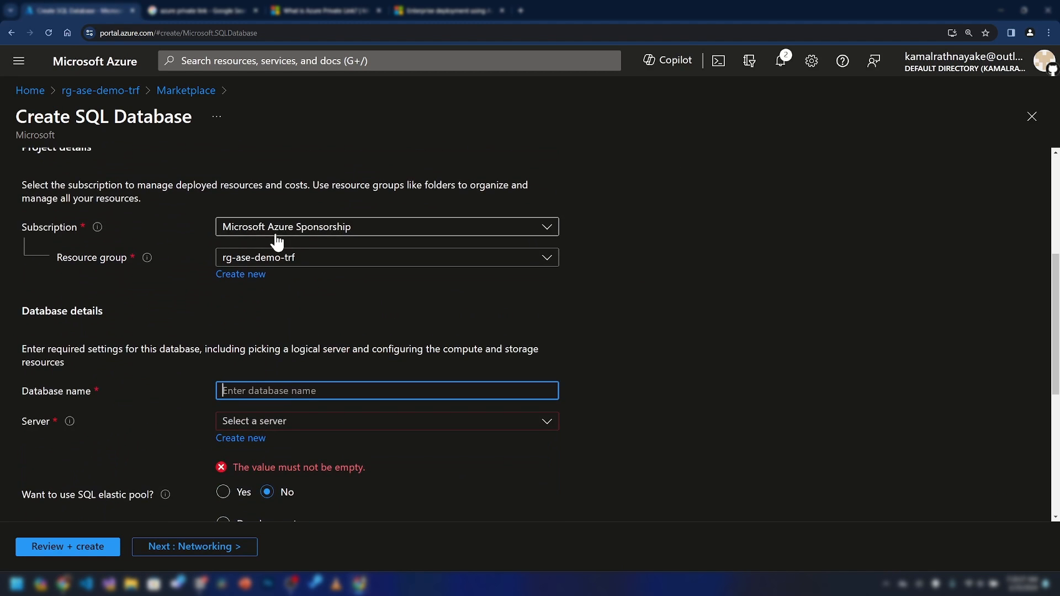
# Name the database catalogdb and create a new server named server1010
pyautogui.scroll(-1, 274, 234)
pyautogui.write('catalogdb')
pyautogui.press('BackSpace')
pyautogui.press('BackSpace')
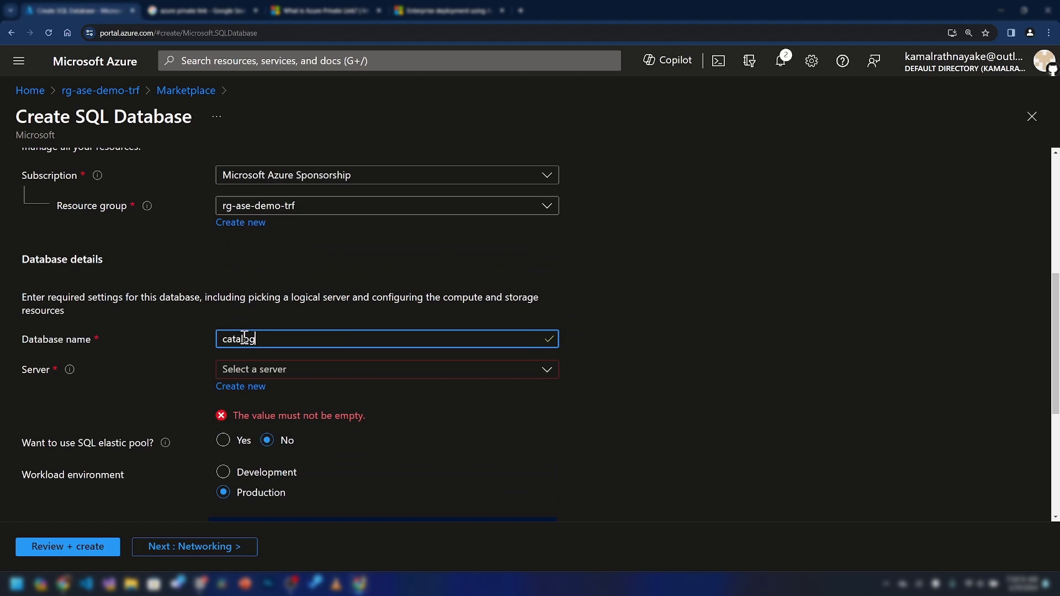
pyautogui.write('db')
pyautogui.scroll(-2, 301, 303)
pyautogui.click(256, 279)
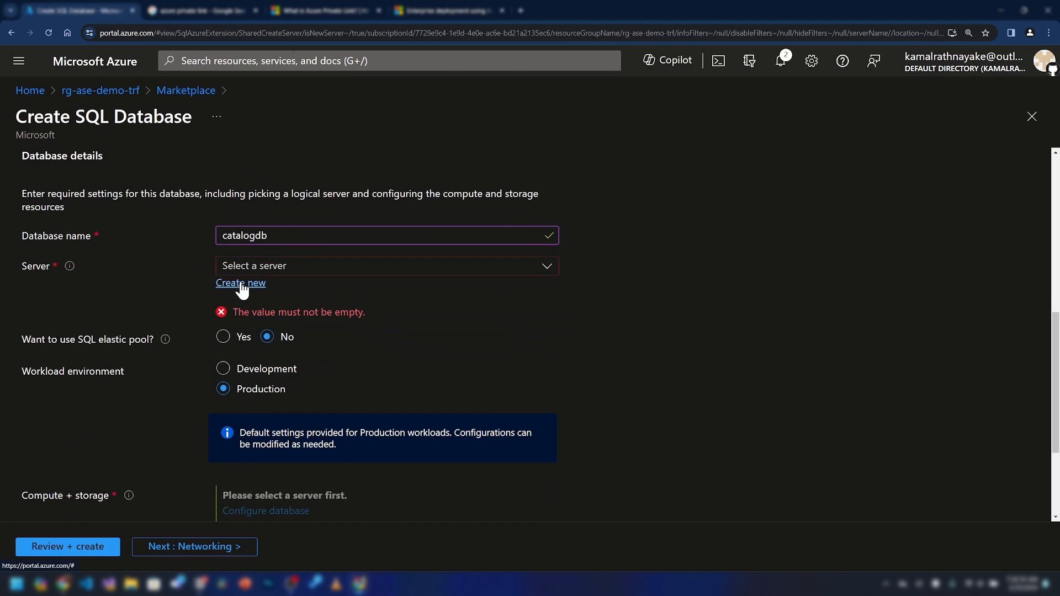
pyautogui.write('server1010')
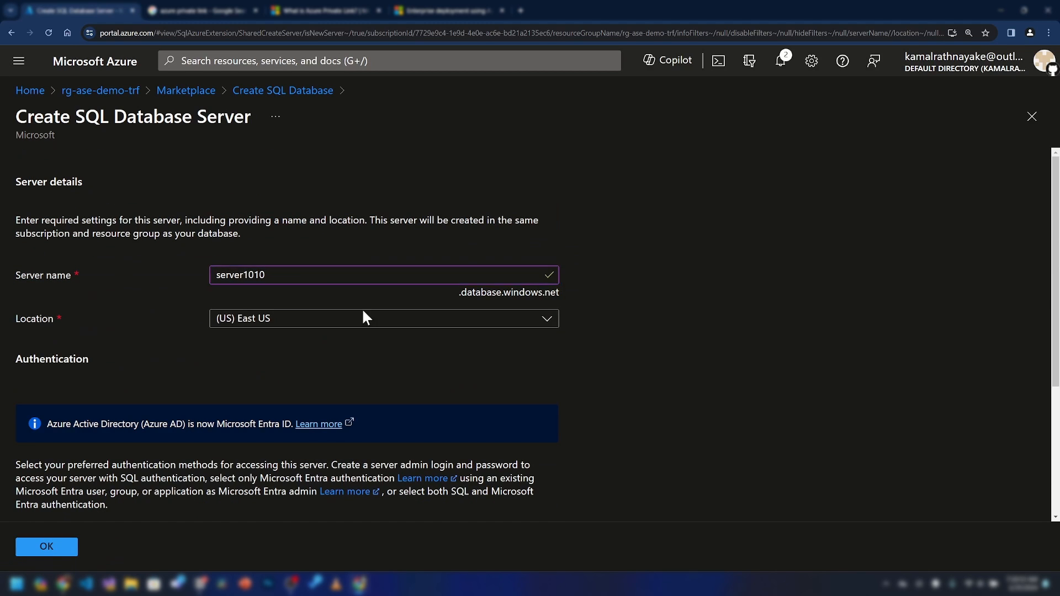
pyautogui.scroll(-3, 362, 315)
# Set SQL authentication with an admin login and password, and confirm the server
pyautogui.click(253, 413)
pyautogui.write('kamal')
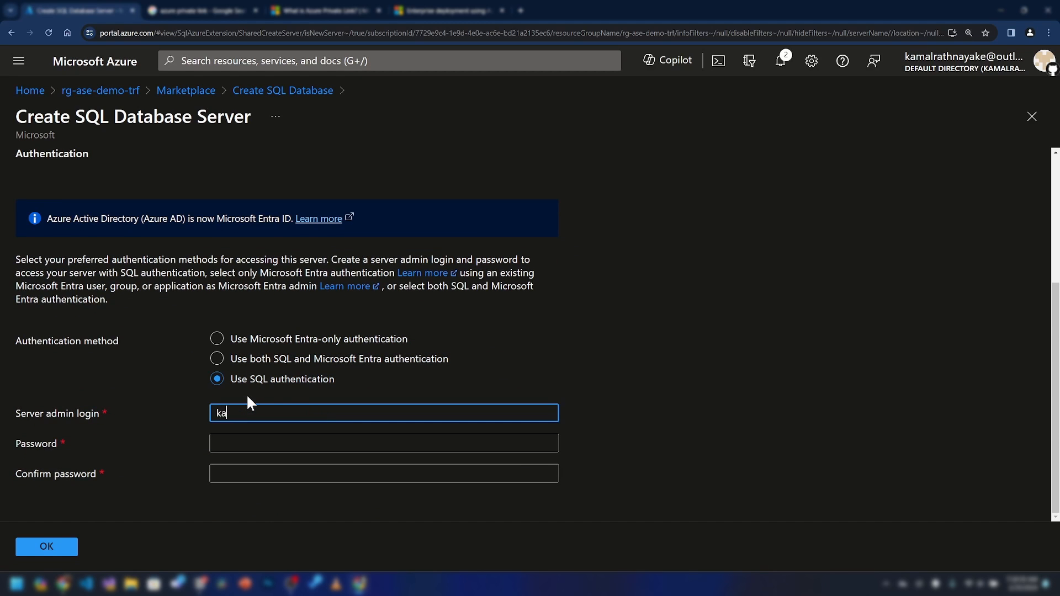
pyautogui.press('Tab')
pyautogui.write('••••••••••••')
pyautogui.press('Tab')
pyautogui.write('••••••••••••')
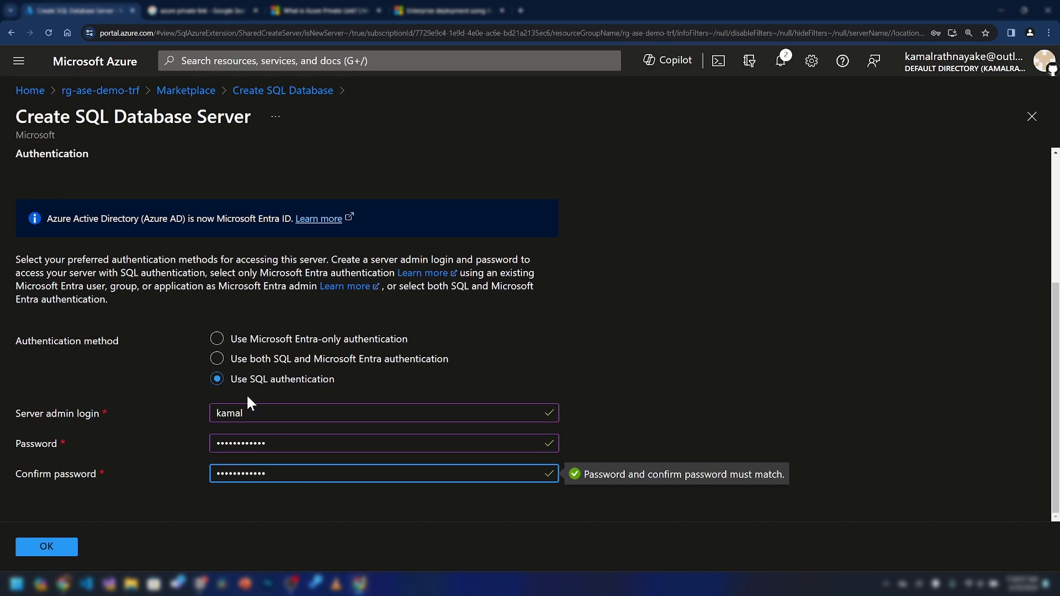
pyautogui.click(46, 547)
# Configure the database compute tier as Serverless
pyautogui.scroll(-3, 210, 332)
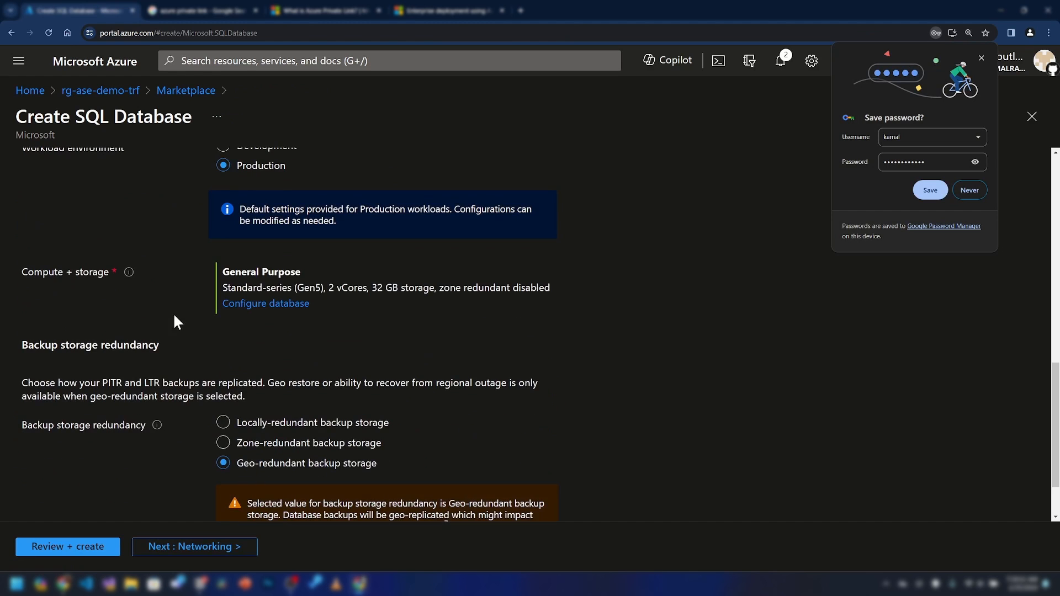
pyautogui.scroll(-2, 269, 332)
pyautogui.scroll(5, 270, 337)
pyautogui.click(265, 478)
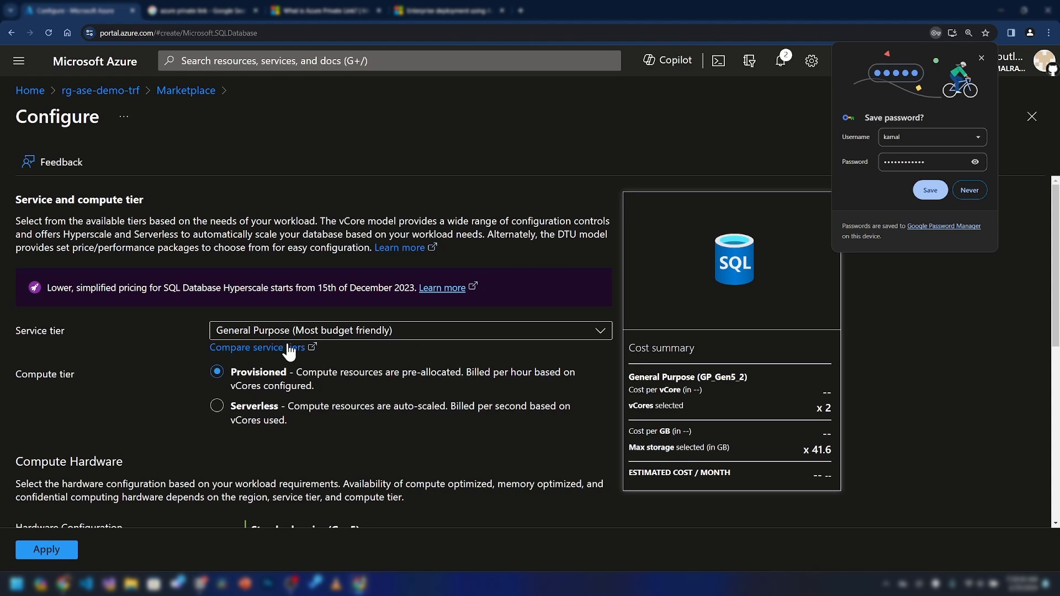
pyautogui.scroll(-2, 289, 350)
pyautogui.click(237, 316)
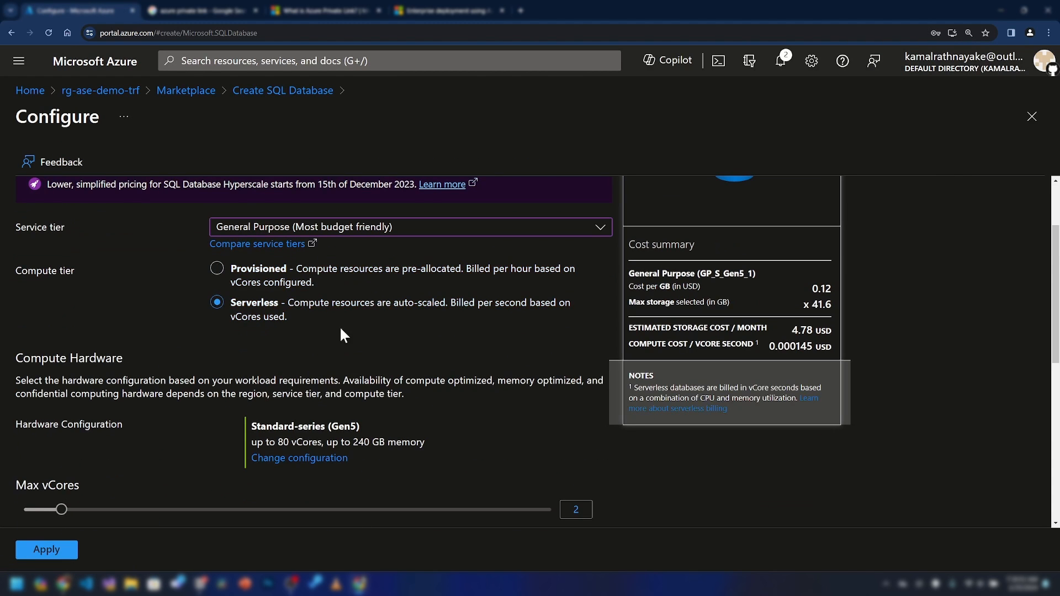
pyautogui.scroll(-4, 298, 334)
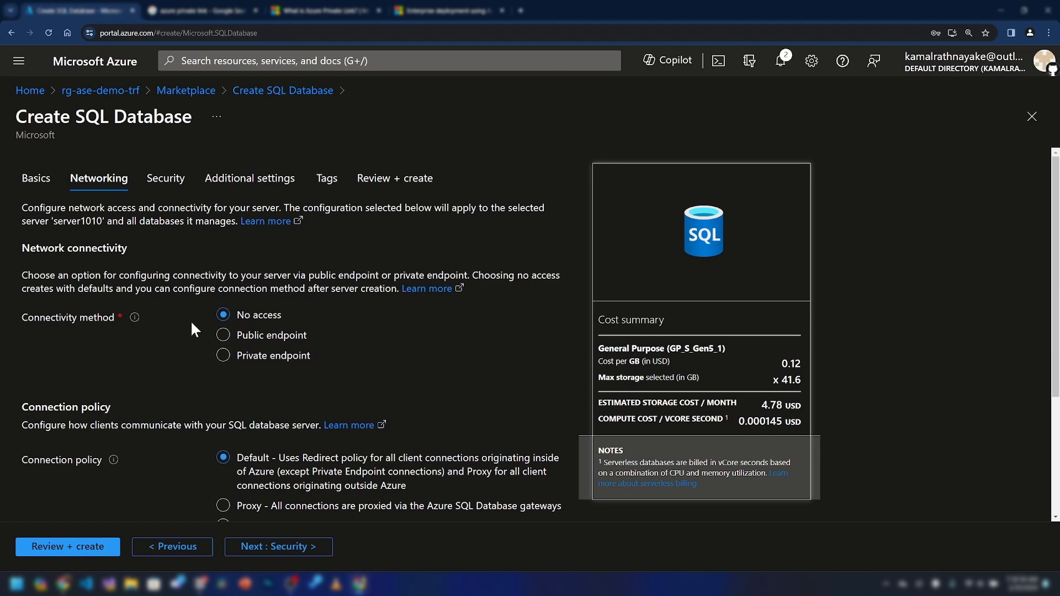
# Choose Private endpoint connectivity and start adding a private endpoint for the server
pyautogui.click(248, 338)
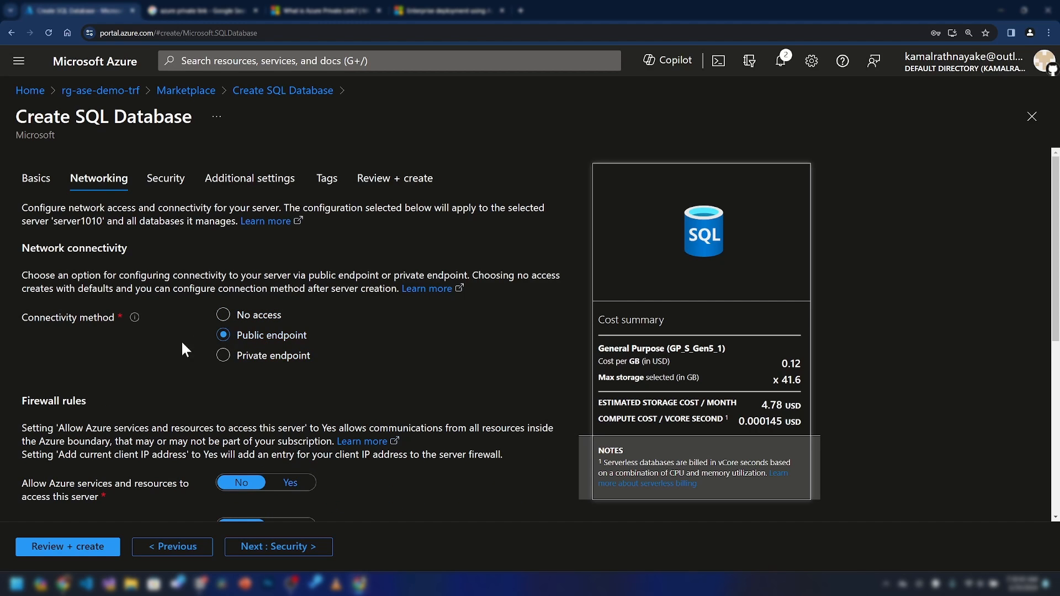
pyautogui.click(291, 357)
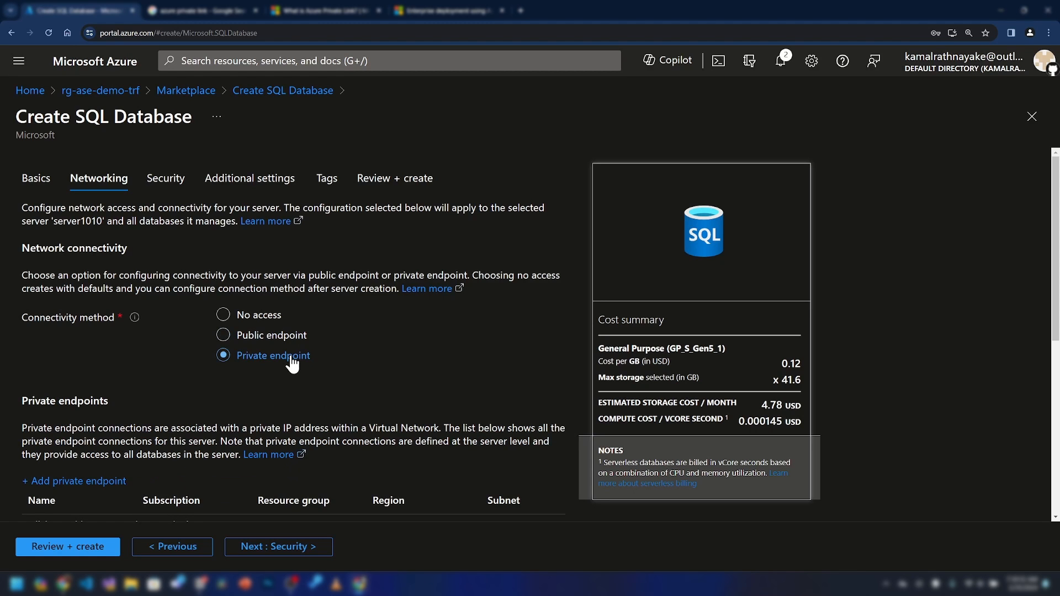
pyautogui.scroll(-2, 291, 365)
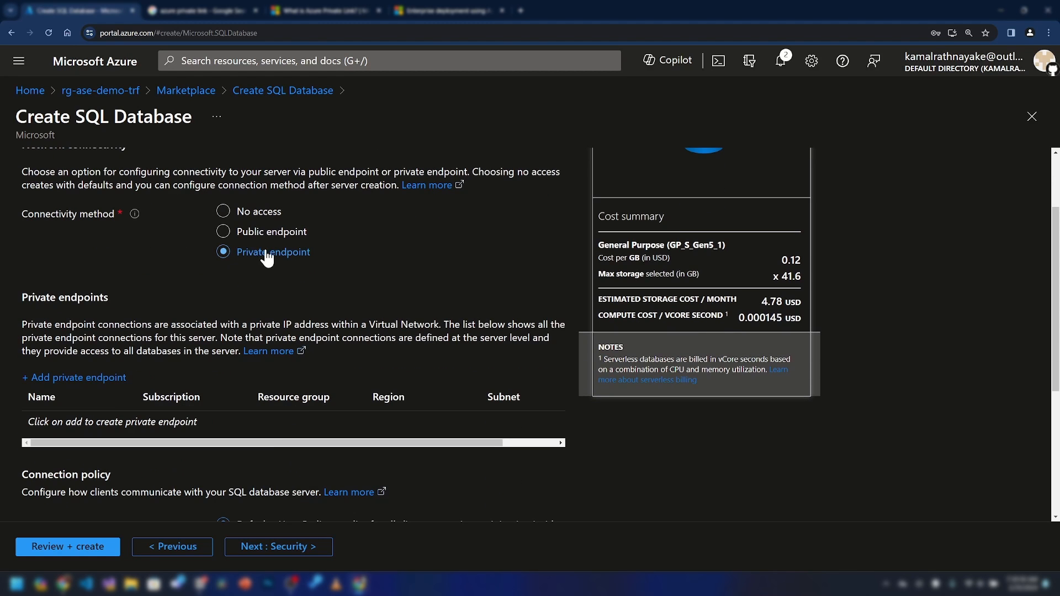
pyautogui.scroll(-1, 152, 332)
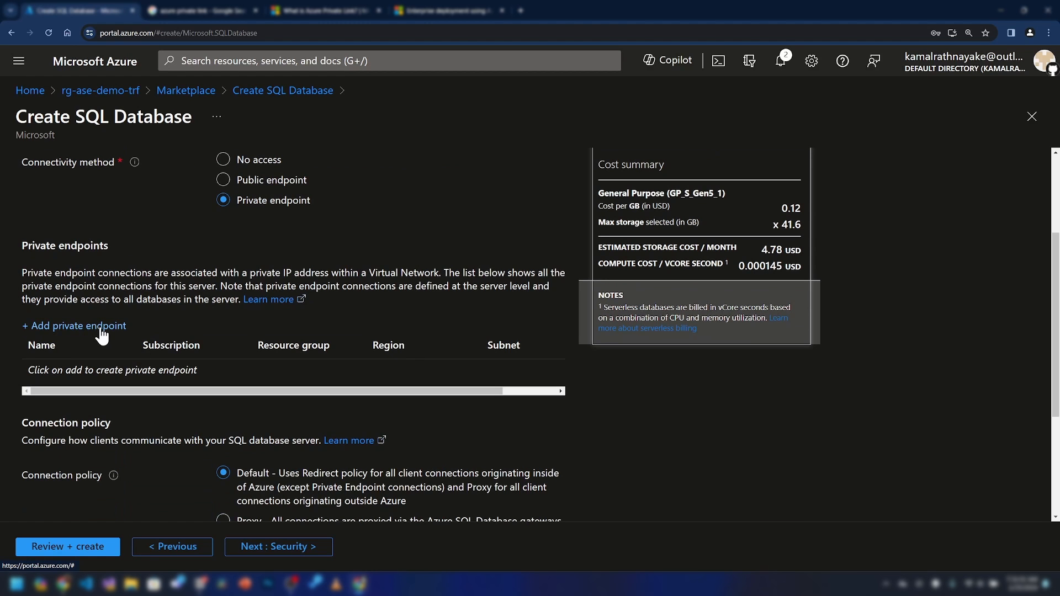
pyautogui.scroll(3, 131, 326)
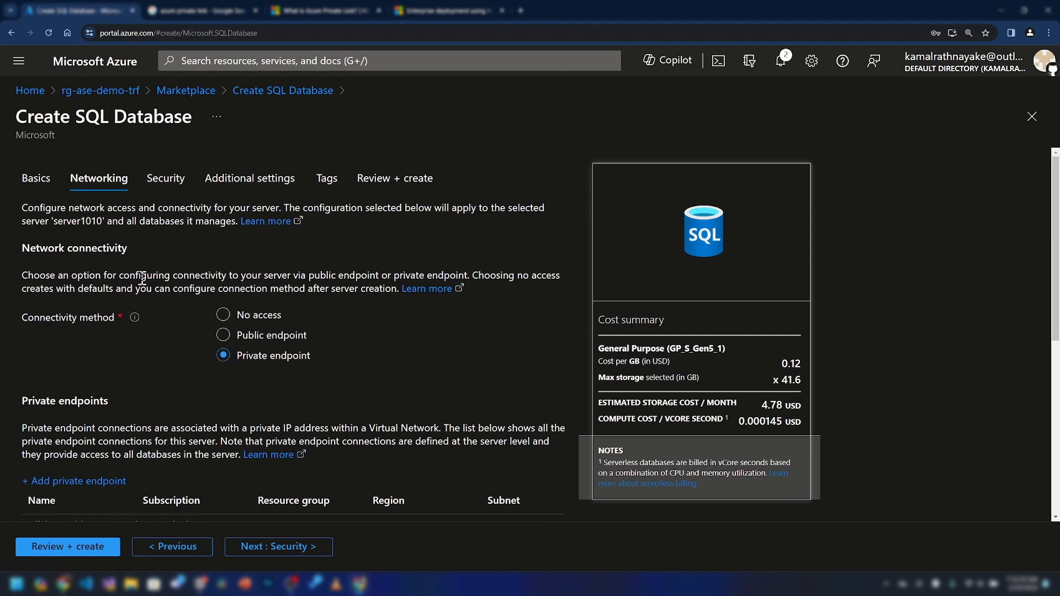
pyautogui.scroll(-3, 177, 307)
pyautogui.scroll(-1, 808, 171)
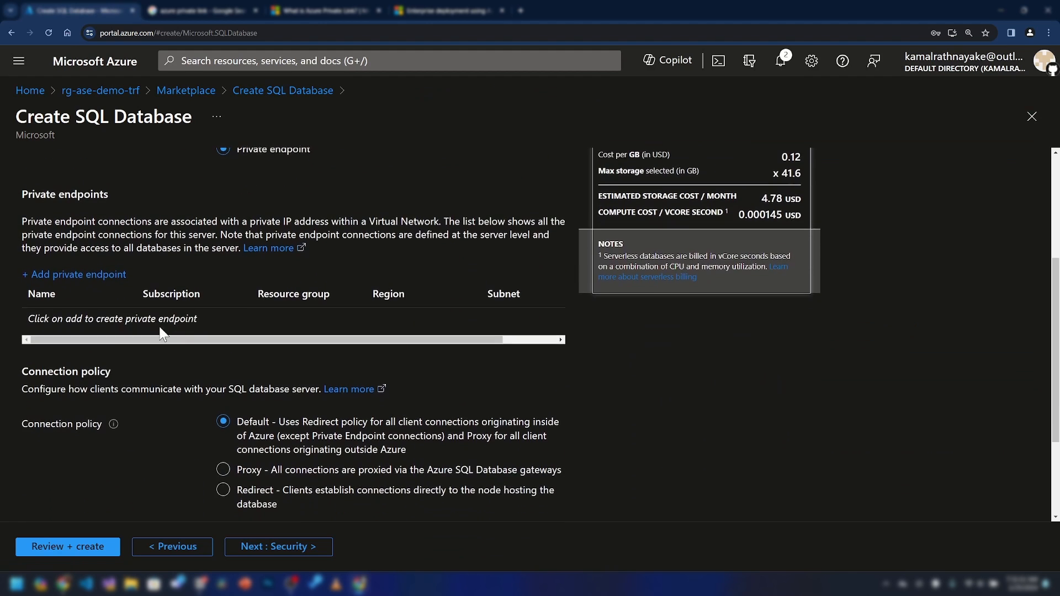
pyautogui.click(77, 274)
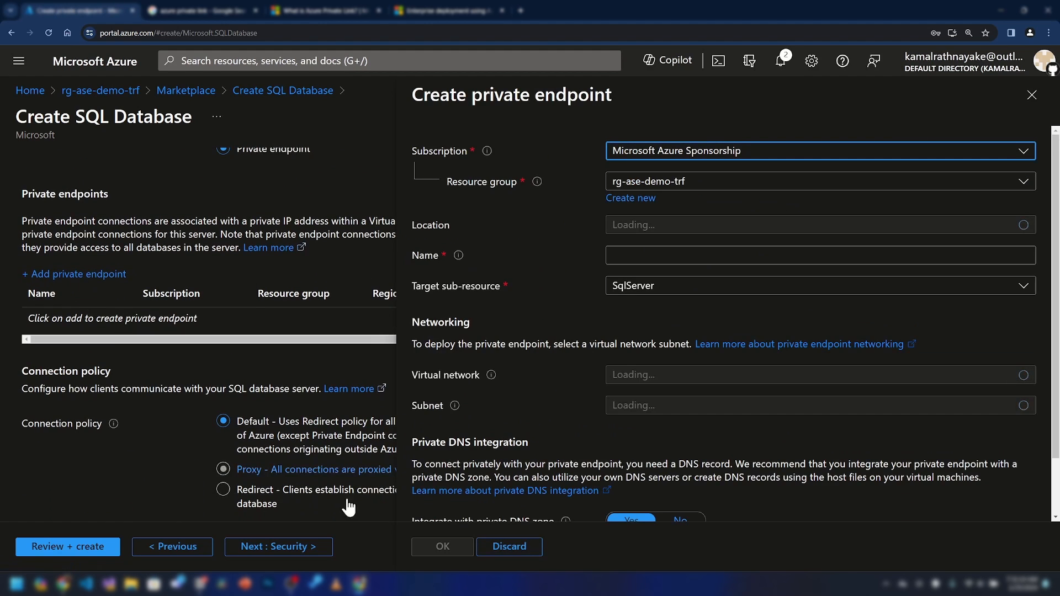
# Enlarge the draw.io diagram around the pe-sql-connection endpoint, then open the endpoint Location list
pyautogui.click(64, 585)
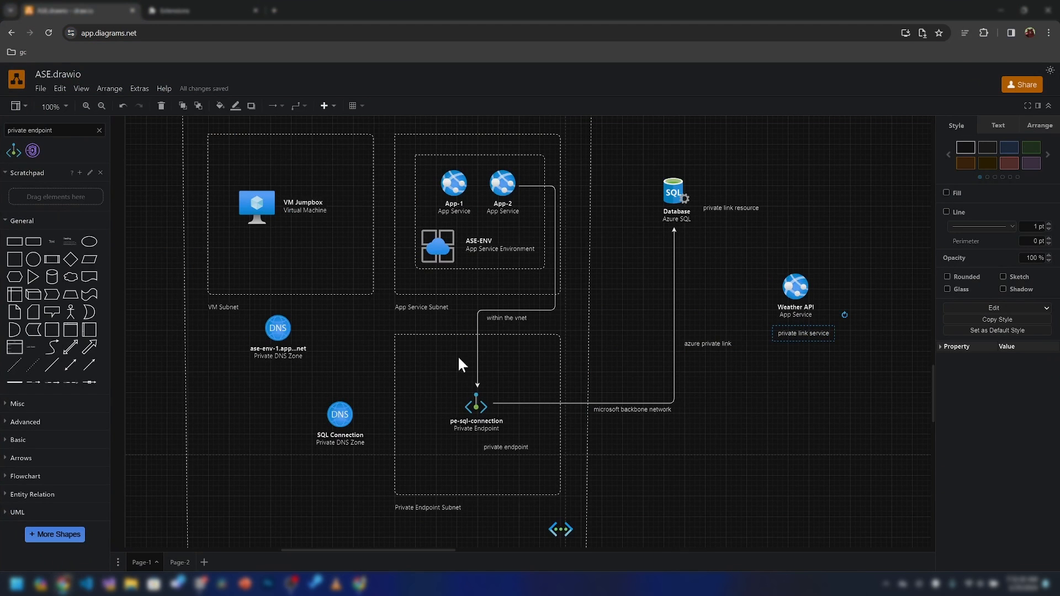
pyautogui.scroll(2, 580, 323)
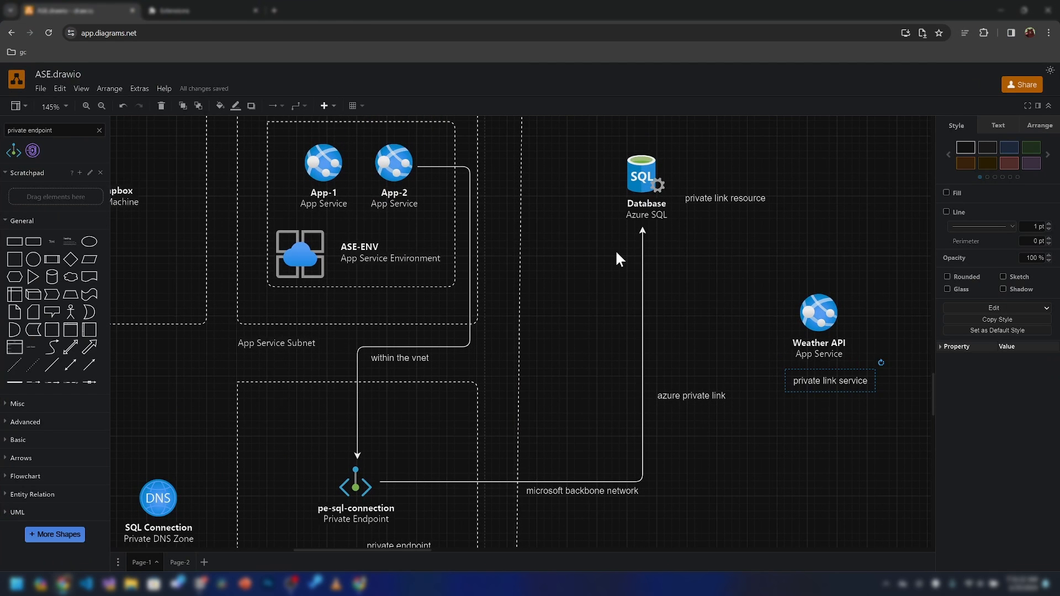
pyautogui.scroll(-3, 561, 327)
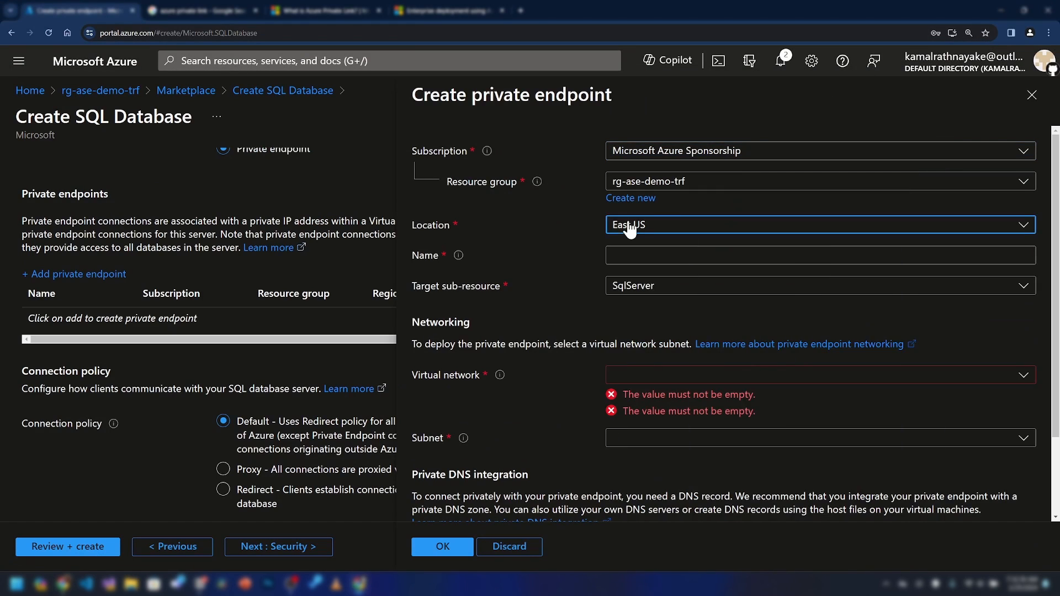
pyautogui.click(634, 228)
# Place the endpoint in West Europe on vnet-ase-demo's pe-subnet
pyautogui.write('west e')
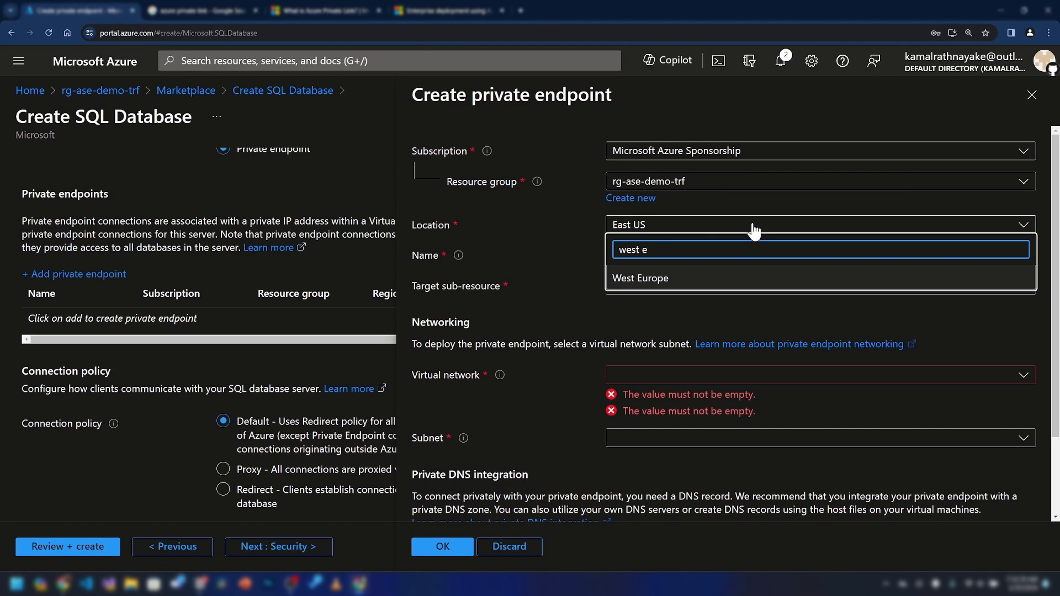
pyautogui.press('Return')
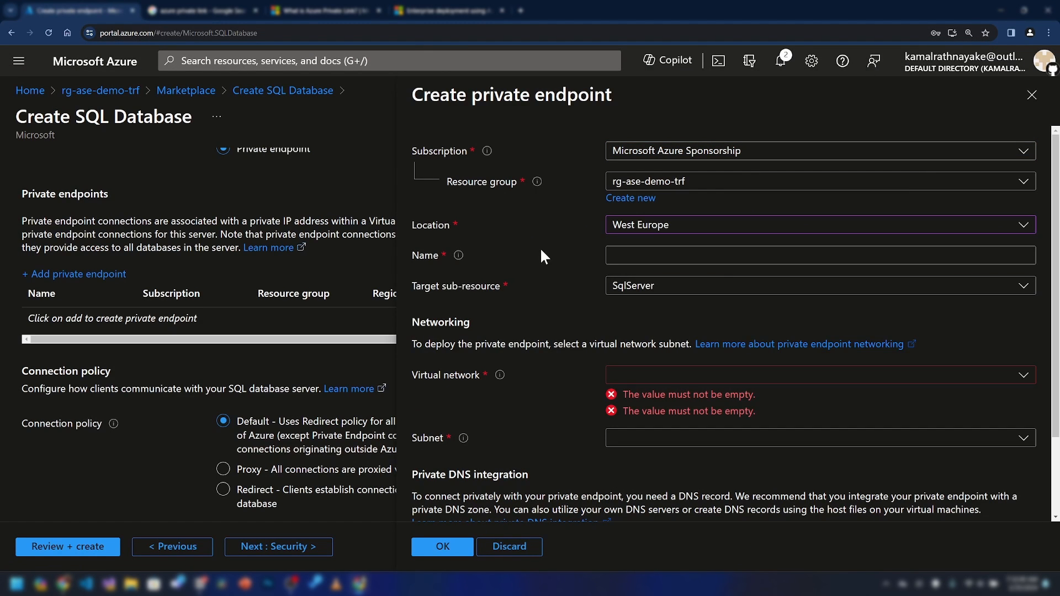
pyautogui.click(629, 375)
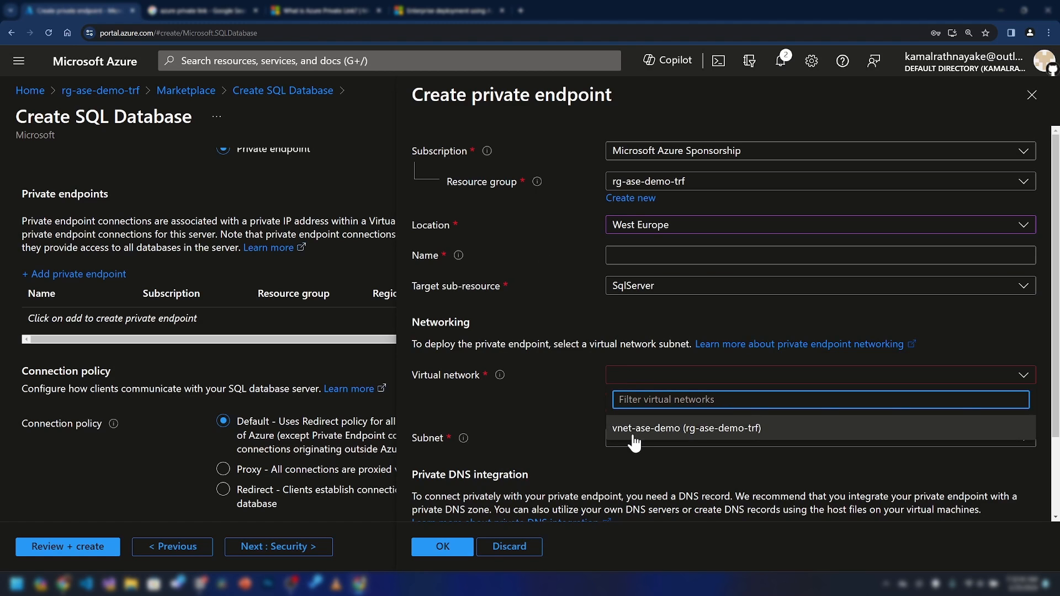
pyautogui.click(634, 432)
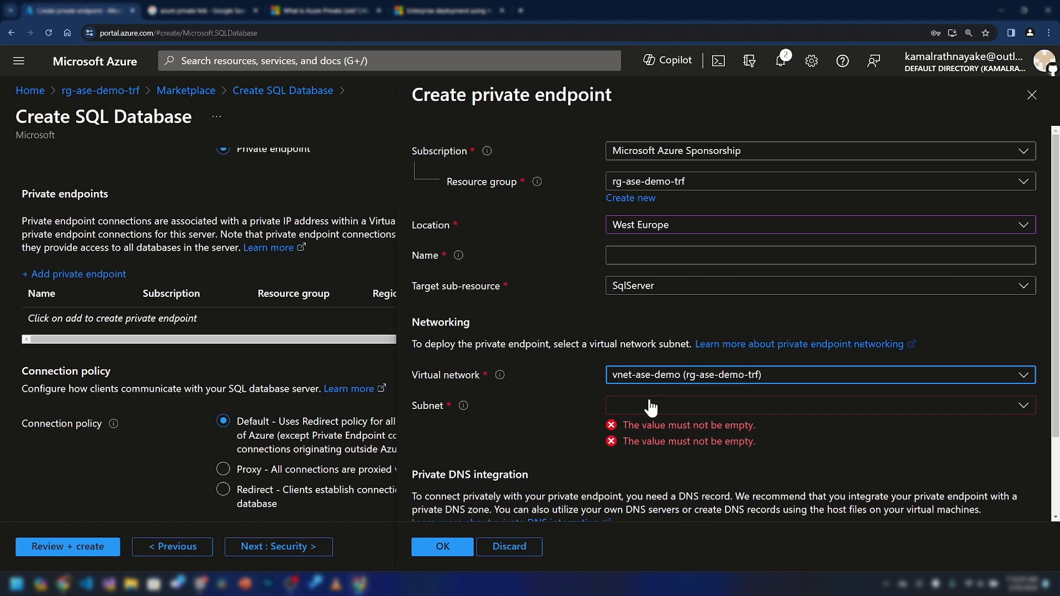
pyautogui.click(656, 408)
pyautogui.click(637, 292)
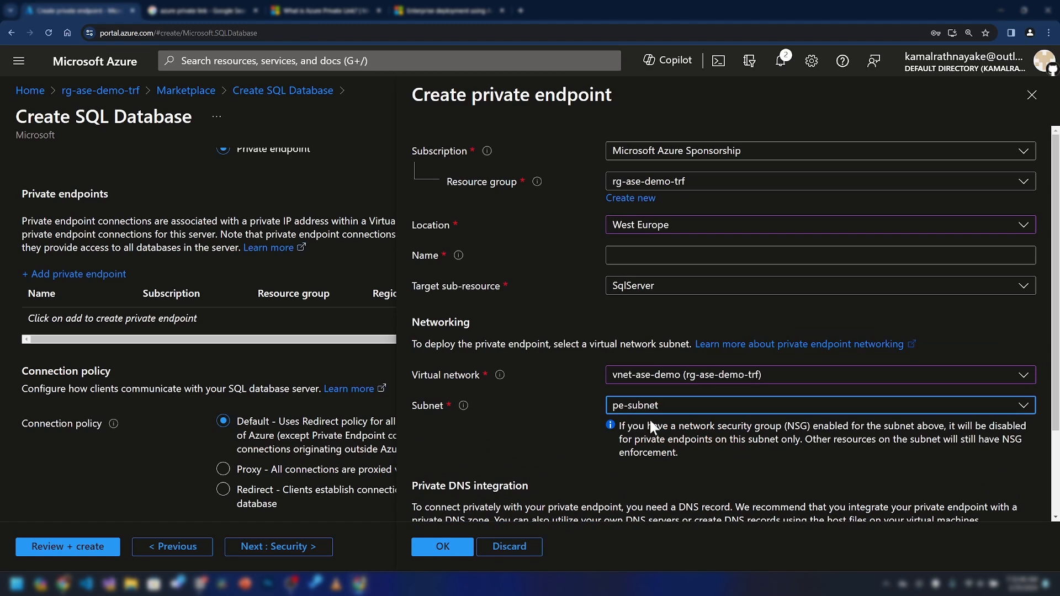
pyautogui.click(667, 428)
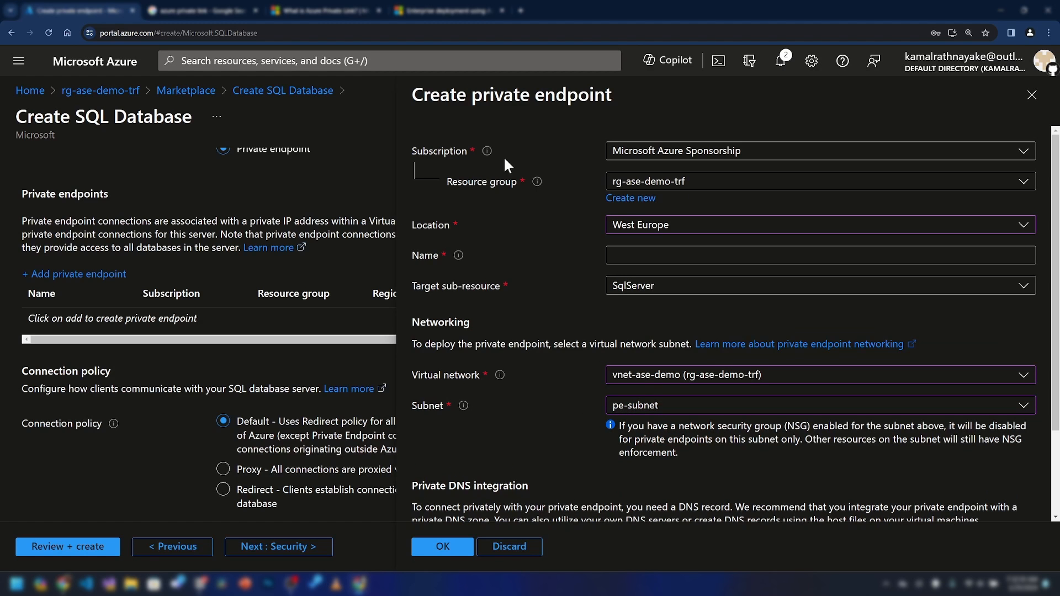
# Check the diagram, then name the private endpoint pe-sql-connection
pyautogui.click(69, 585)
pyautogui.scroll(-1, 353, 478)
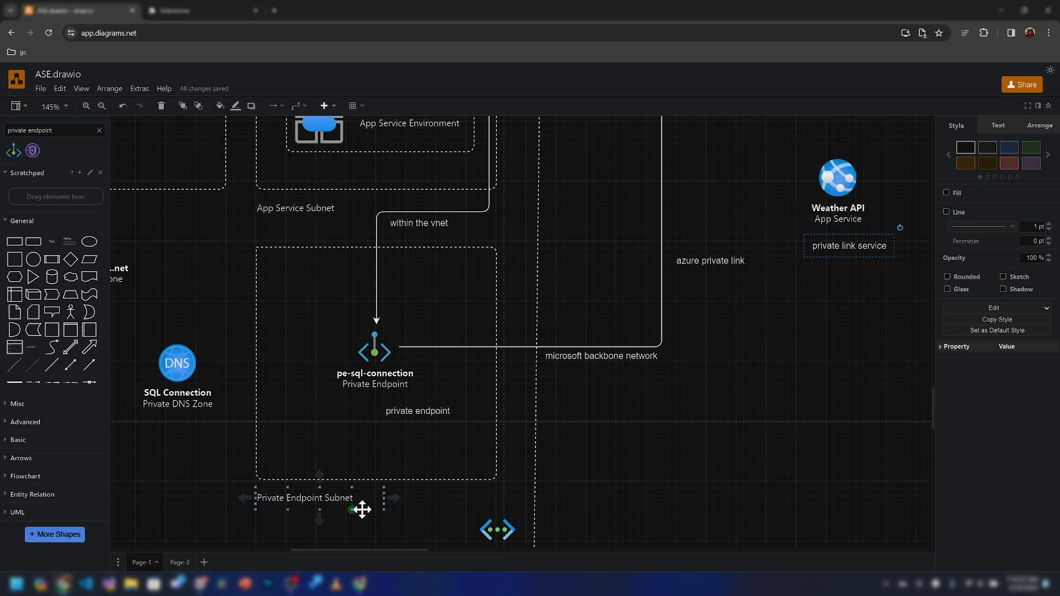
pyautogui.click(998, 9)
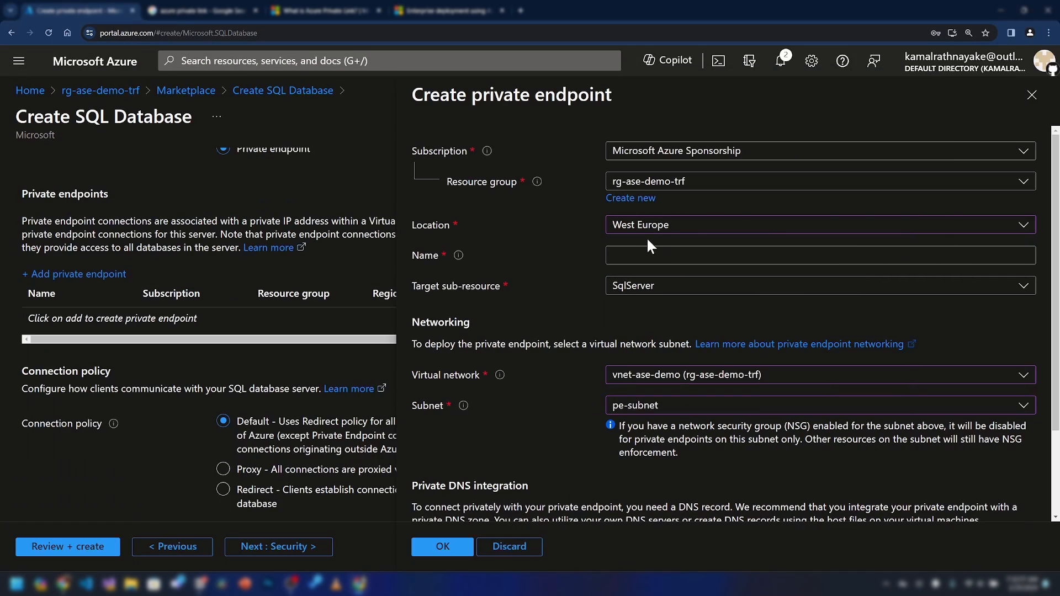
pyautogui.click(644, 256)
pyautogui.write('pe-sql-connections')
pyautogui.press('BackSpace')
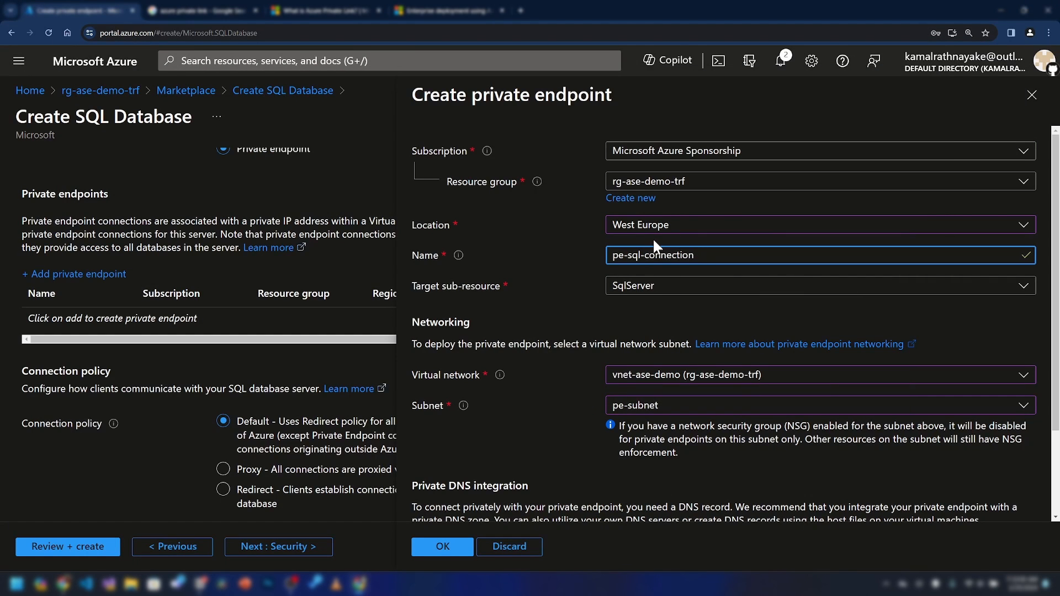
# Keep private DNS integration with privatelink.database.windows.net and confirm the endpoint with OK
pyautogui.scroll(-3, 542, 423)
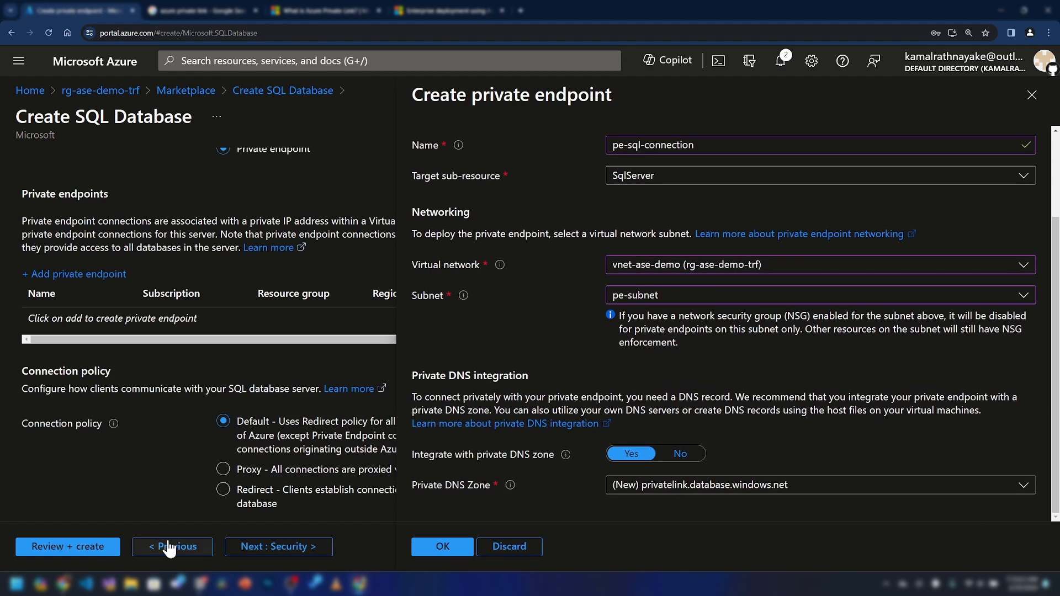
pyautogui.click(65, 584)
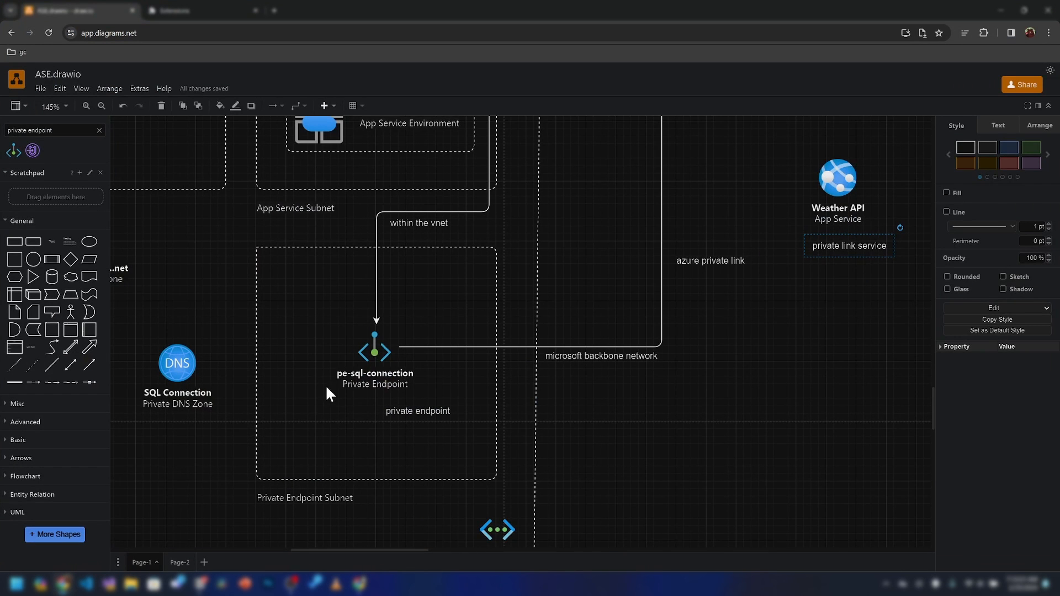
pyautogui.hscroll(-3, 262, 429)
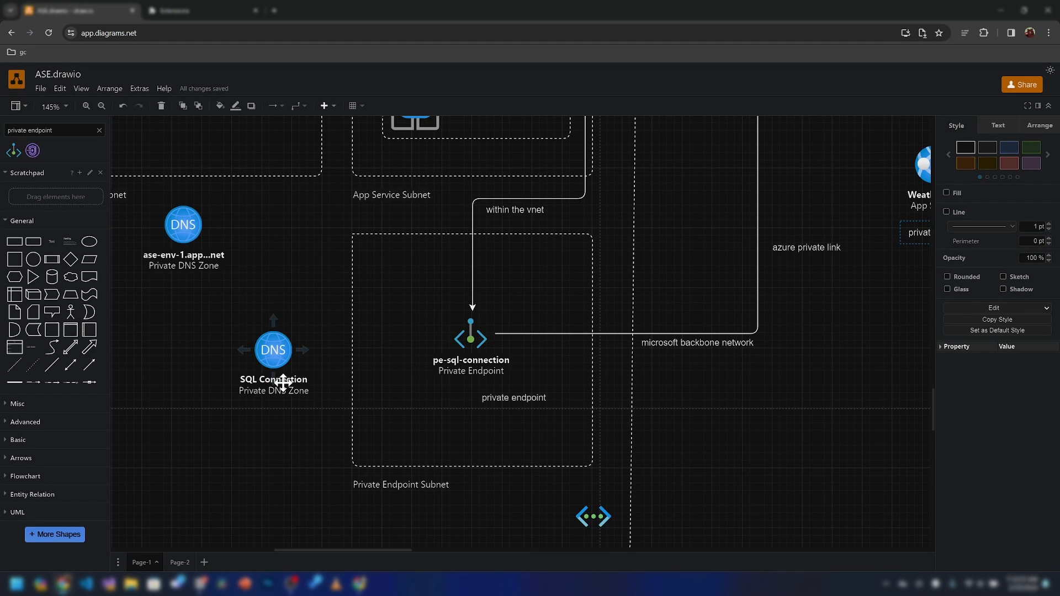
pyautogui.click(359, 584)
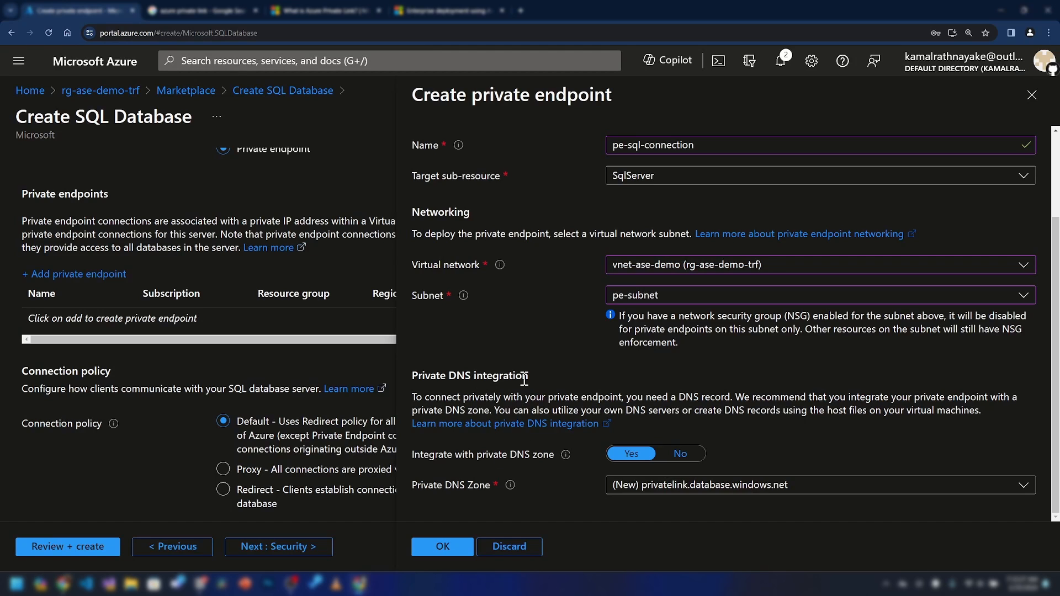
pyautogui.click(525, 455)
pyautogui.scroll(1, 627, 450)
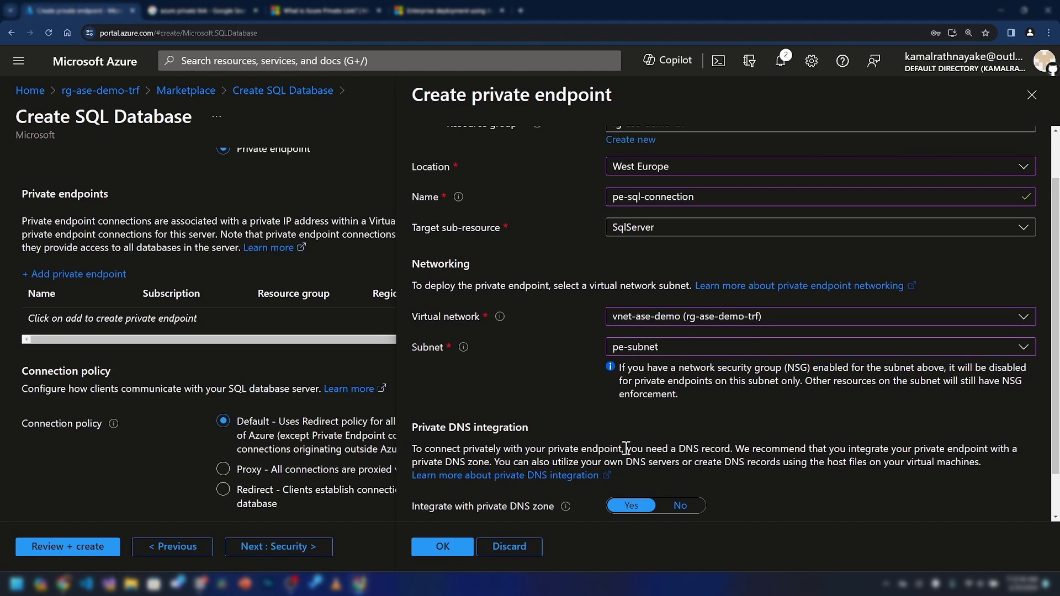
pyautogui.scroll(1, 627, 449)
pyautogui.scroll(-2, 694, 346)
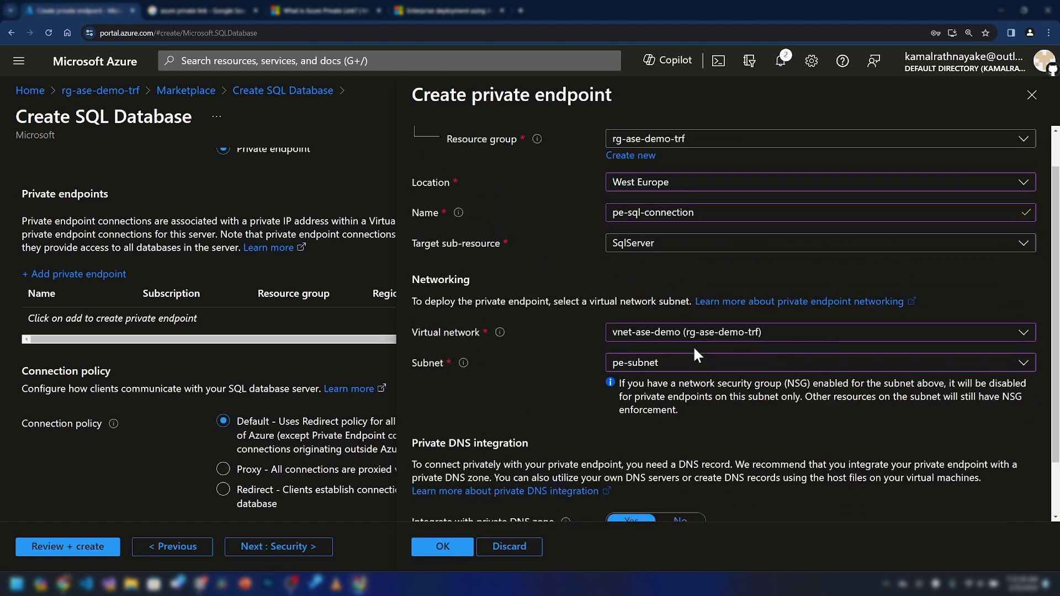
pyautogui.click(442, 546)
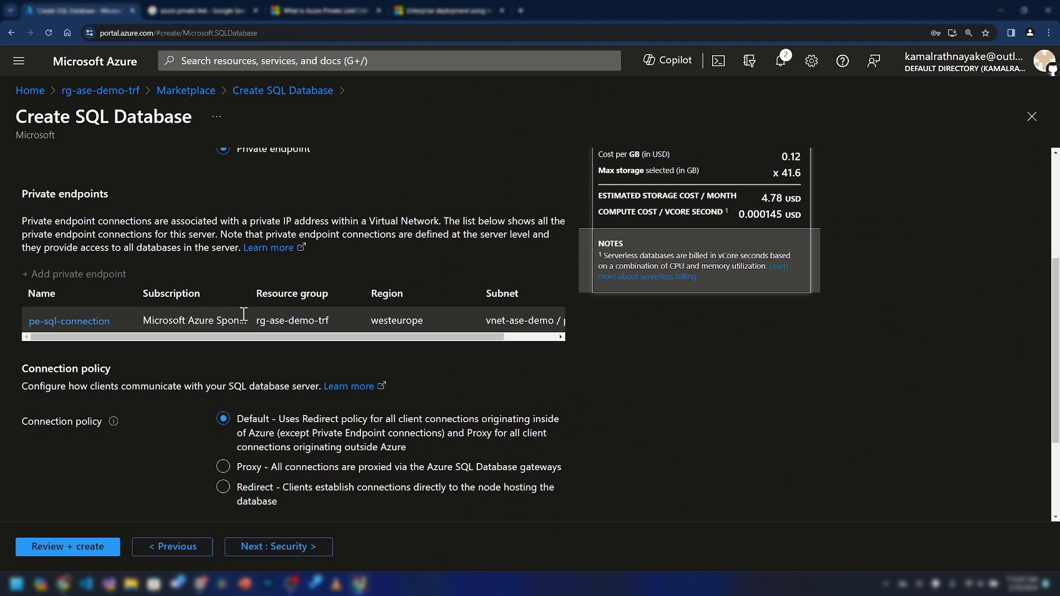
# Review and create the catalogdb SQL database
pyautogui.scroll(3, 298, 338)
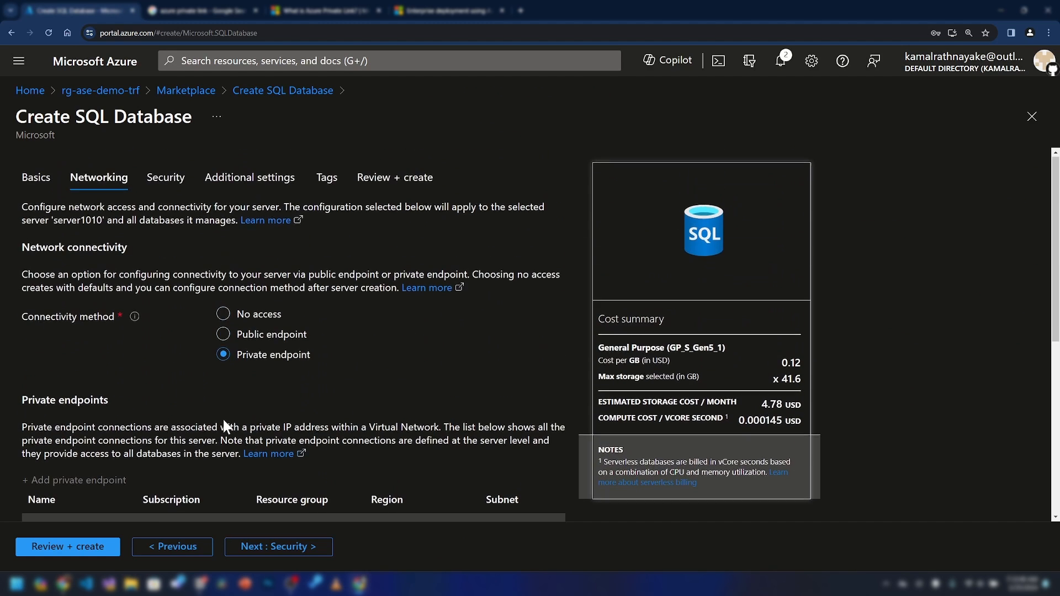
pyautogui.scroll(-4, 223, 419)
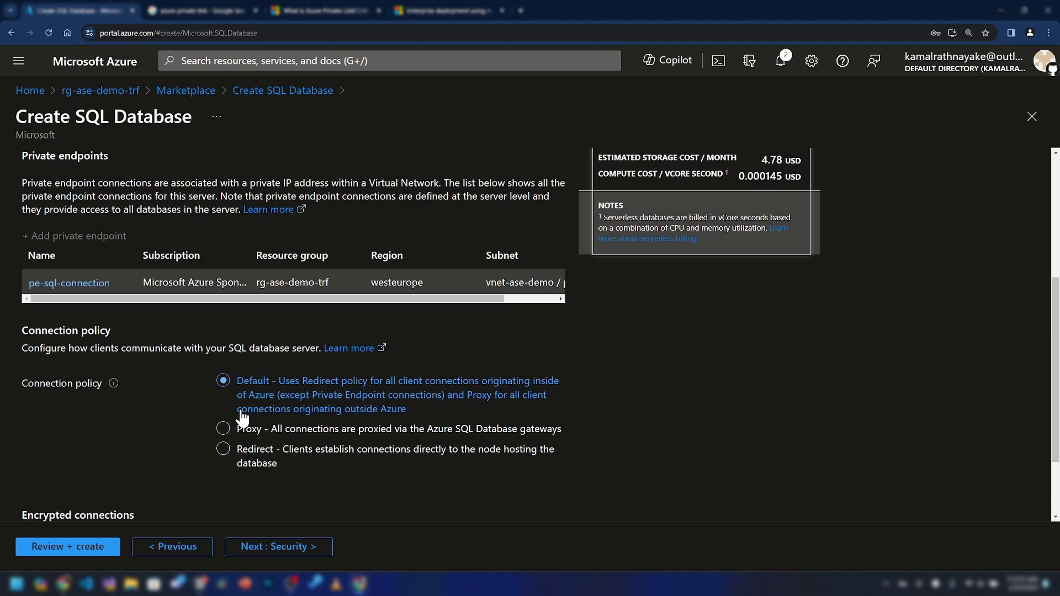
pyautogui.scroll(-2, 243, 418)
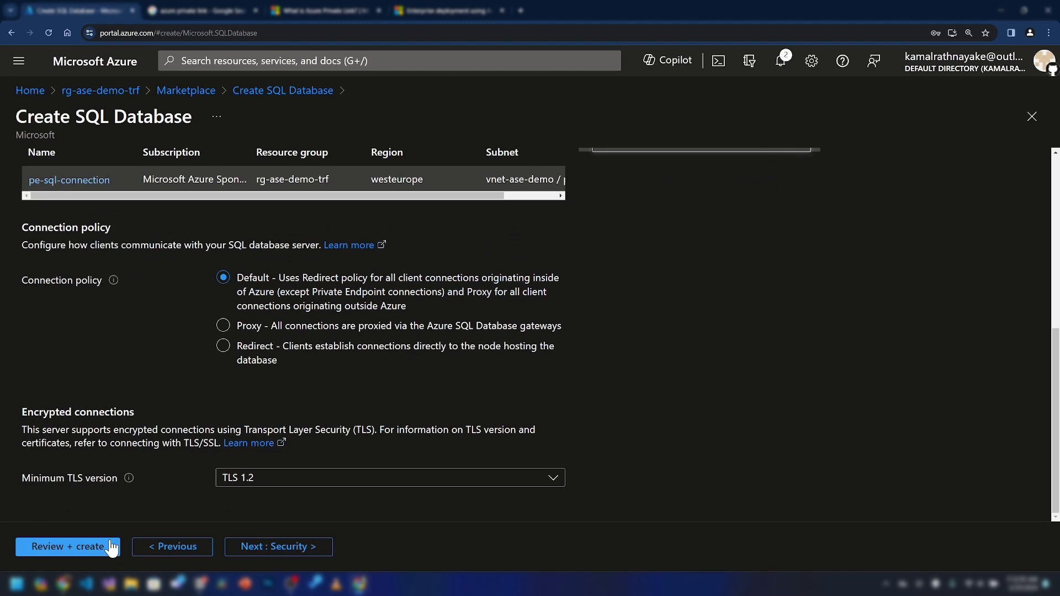
pyautogui.click(109, 548)
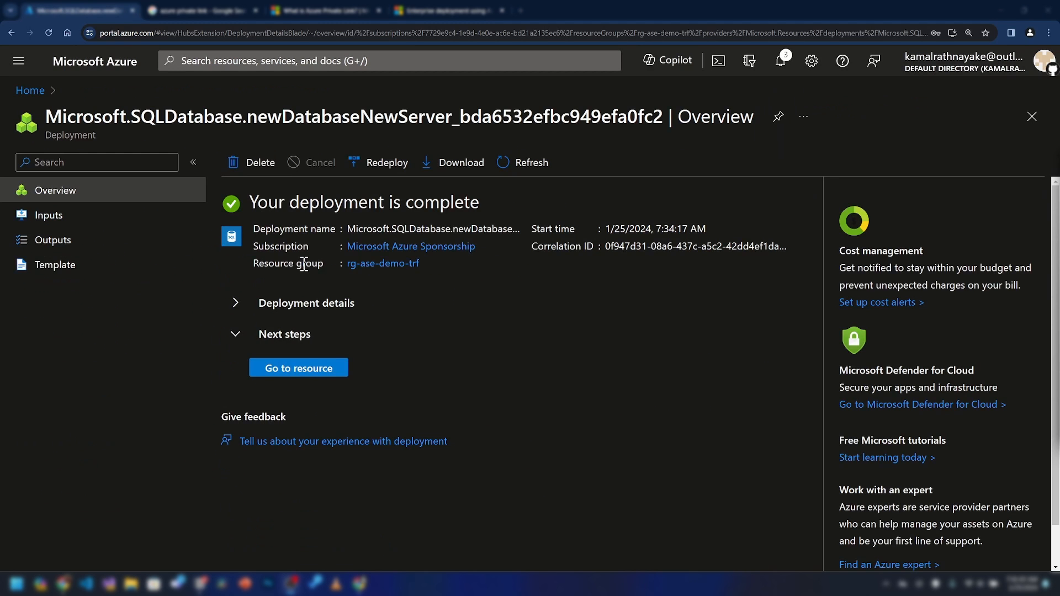
# Open the deployed catalogdb and copy the server1010 hostname
pyautogui.click(330, 369)
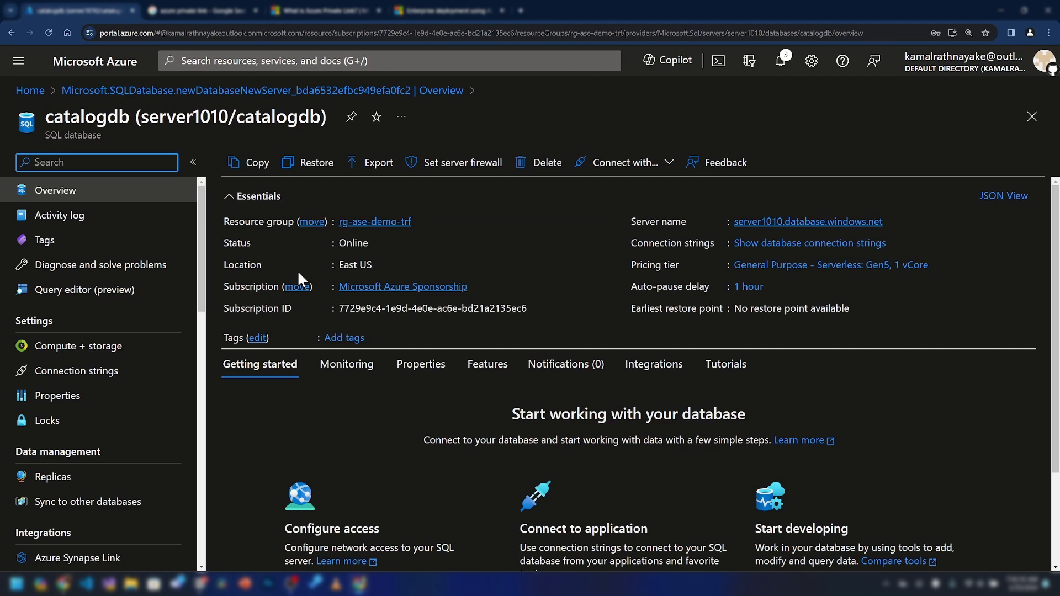
pyautogui.click(892, 221)
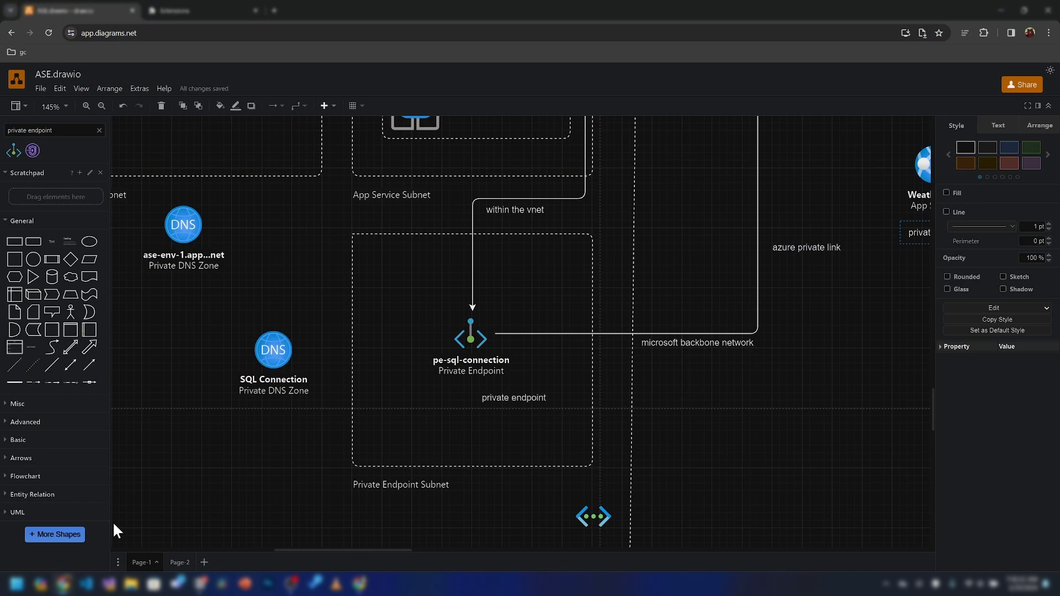
pyautogui.scroll(5, 392, 373)
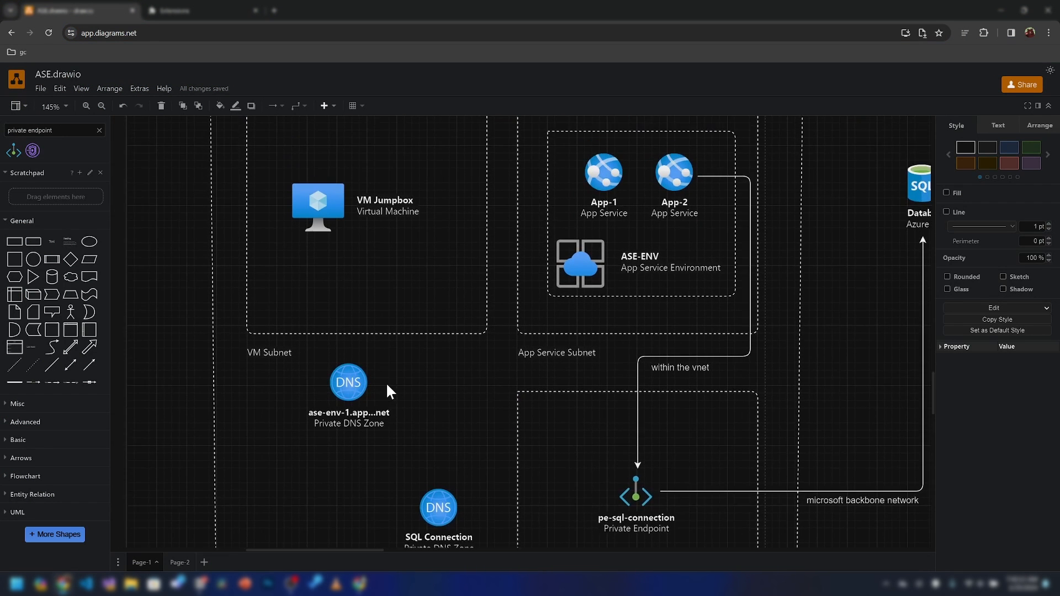
# Zoom the draw.io canvas out and back in, then minimize the diagram window
pyautogui.scroll(-3, 384, 381)
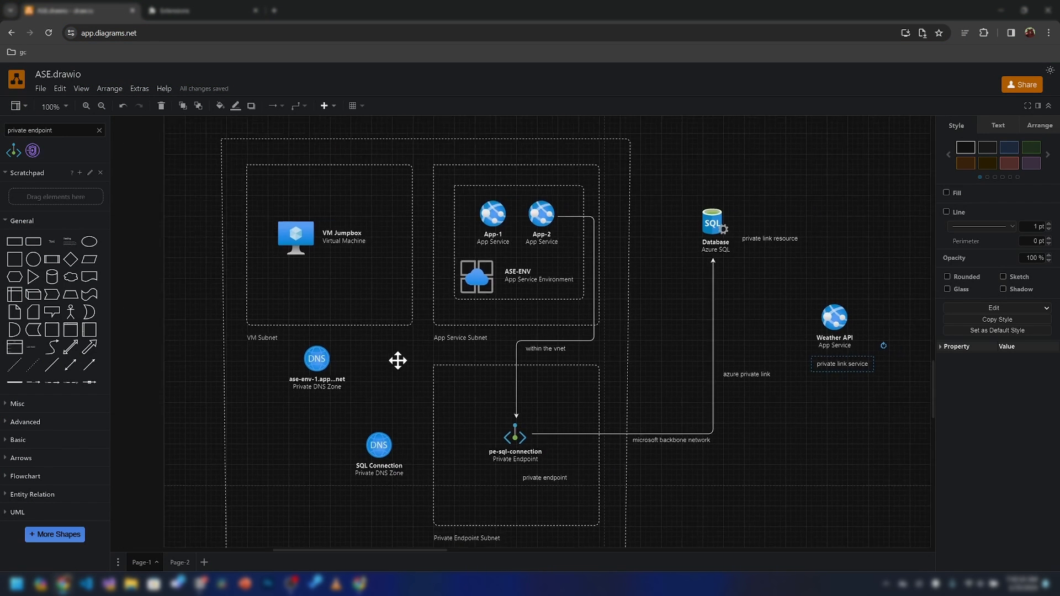
pyautogui.scroll(3, 670, 270)
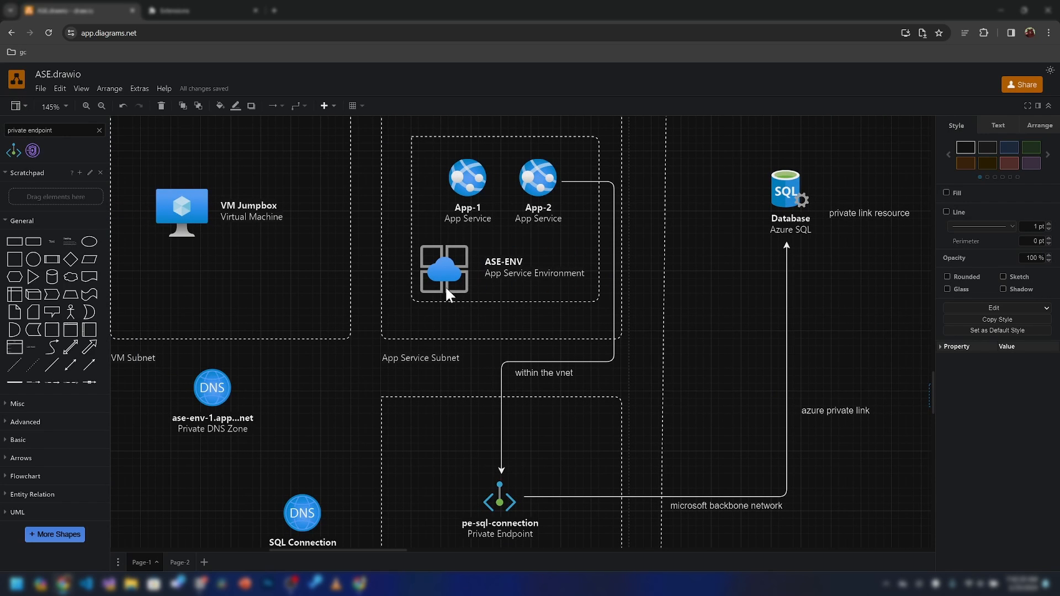
pyautogui.click(1000, 10)
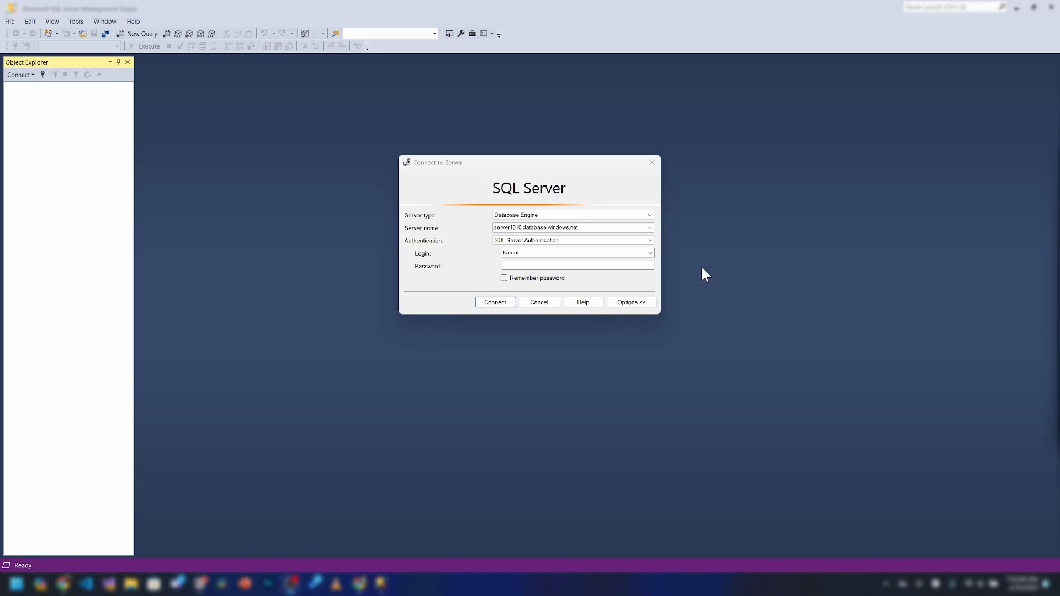
# Enter the password, attempt connecting to server1010.database.windows.net, and dismiss the public-access-denied error
pyautogui.click(538, 265)
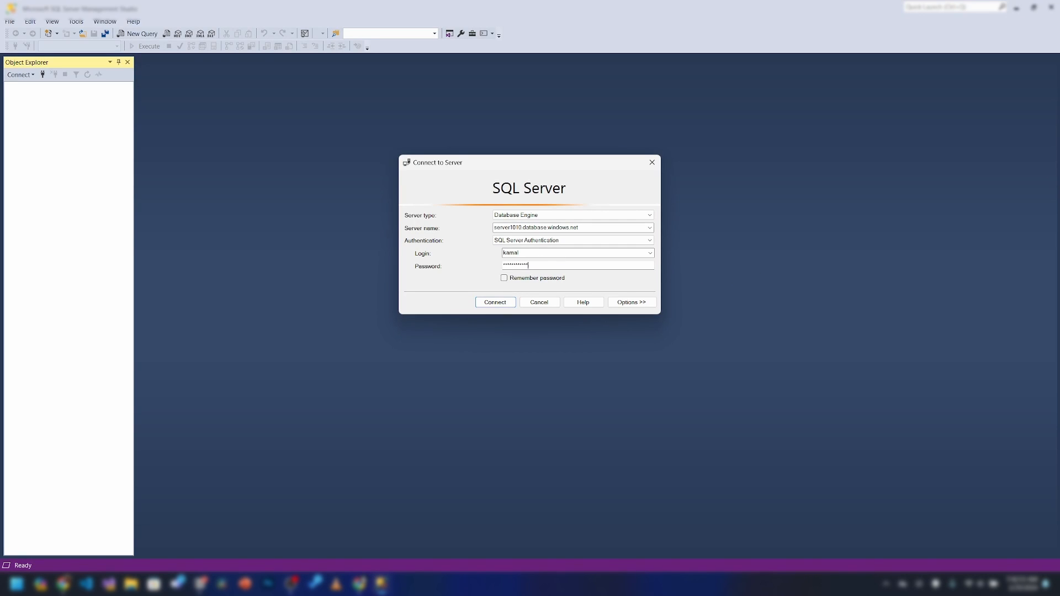
pyautogui.click(494, 302)
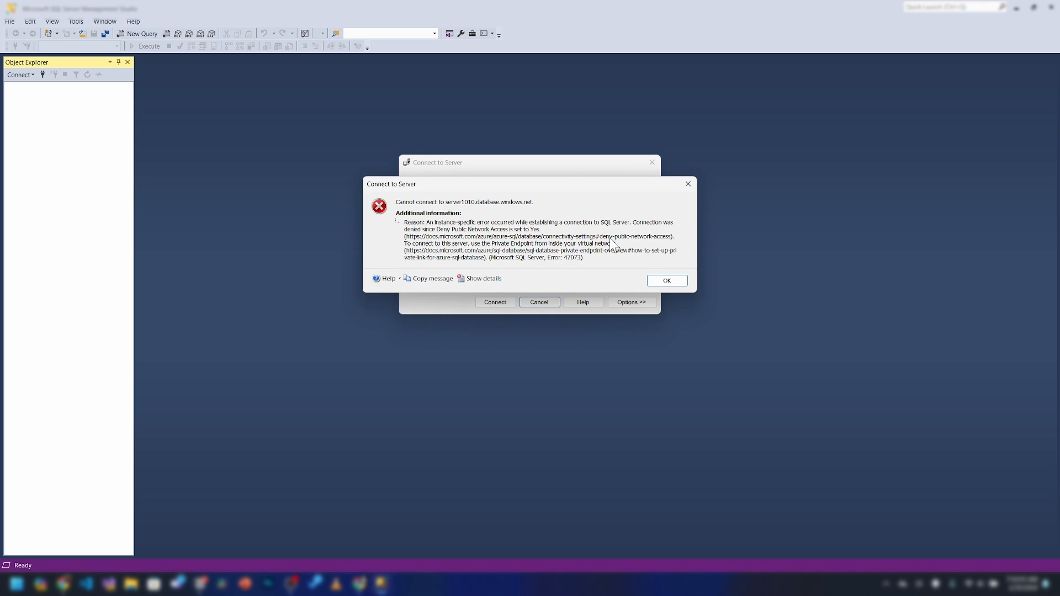
pyautogui.click(668, 281)
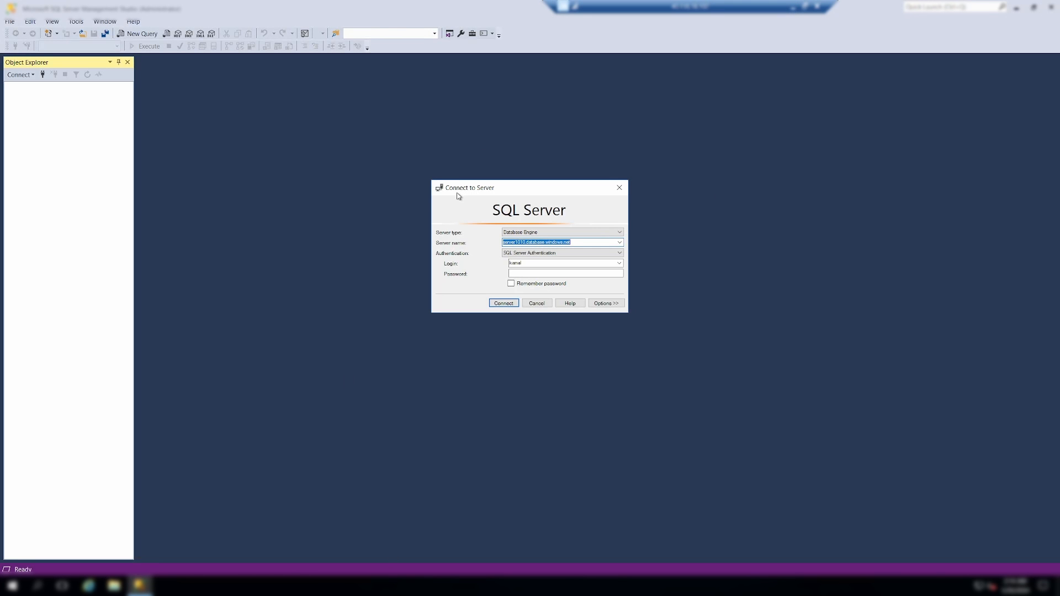
# Connect to server1010.database.windows.net with the account password
pyautogui.click(551, 274)
pyautogui.press('capslock')
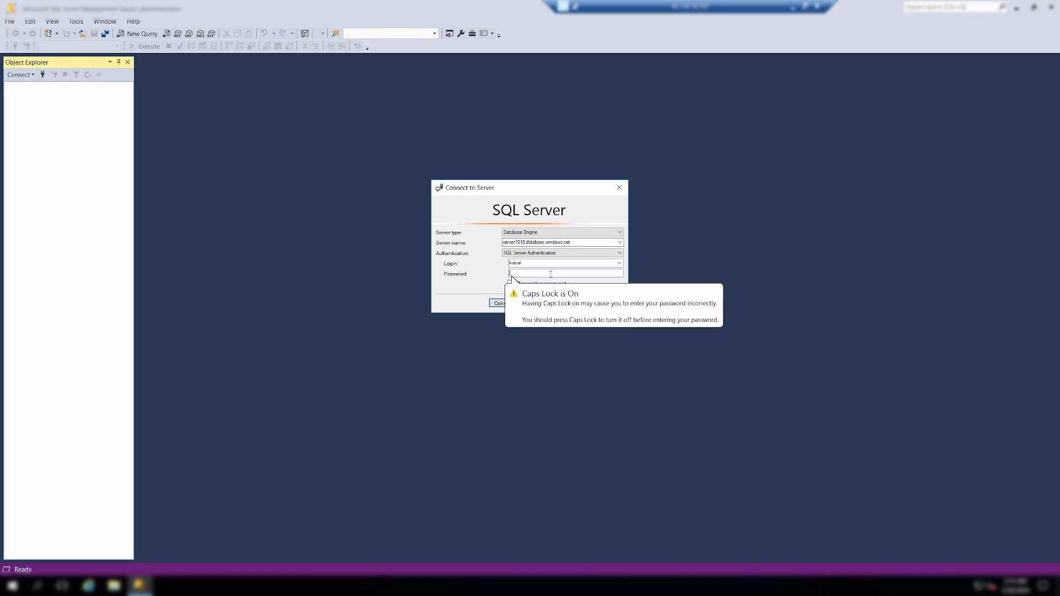
pyautogui.write('**')
pyautogui.click(499, 303)
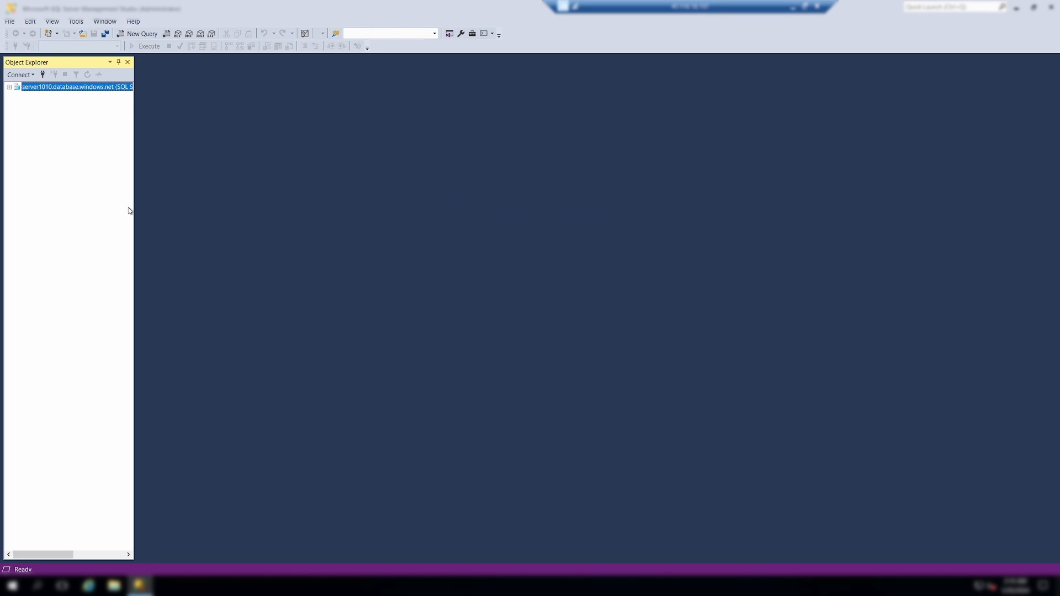
# Expand the server's Databases folder to show catalogdb, then check the diagram's VM Jumpbox label
pyautogui.click(17, 97)
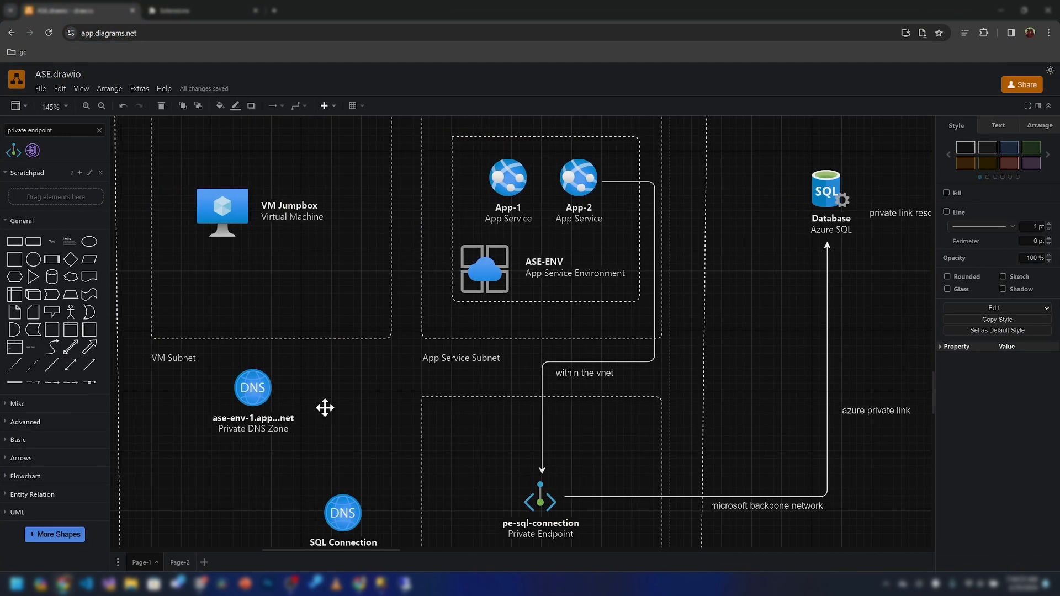
pyautogui.keyDown('ctrl'); pyautogui.scroll(-2, 324, 407); pyautogui.keyUp('ctrl')
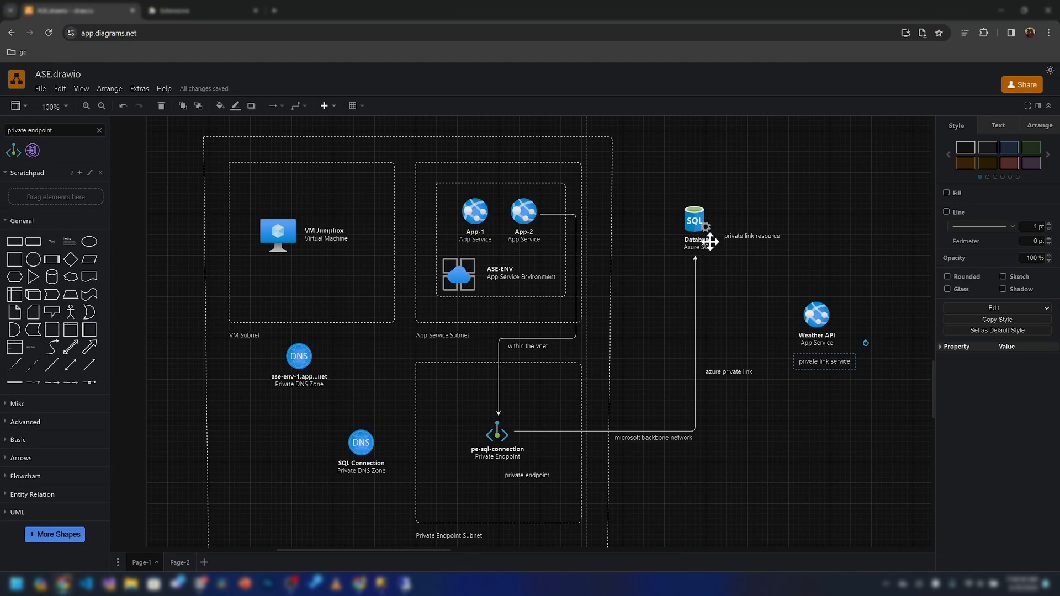
pyautogui.click(330, 235)
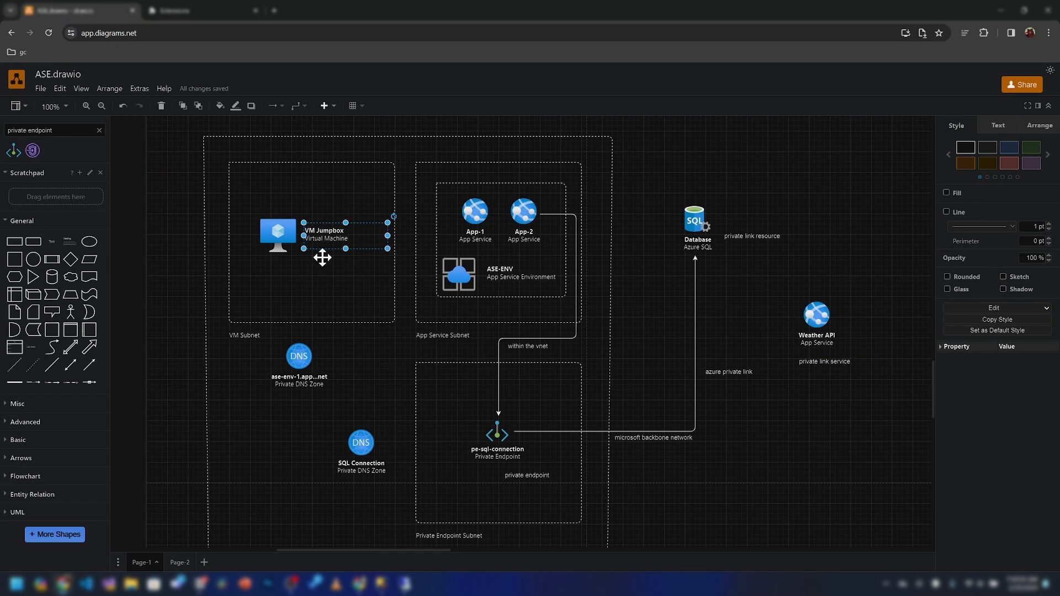
pyautogui.click(396, 254)
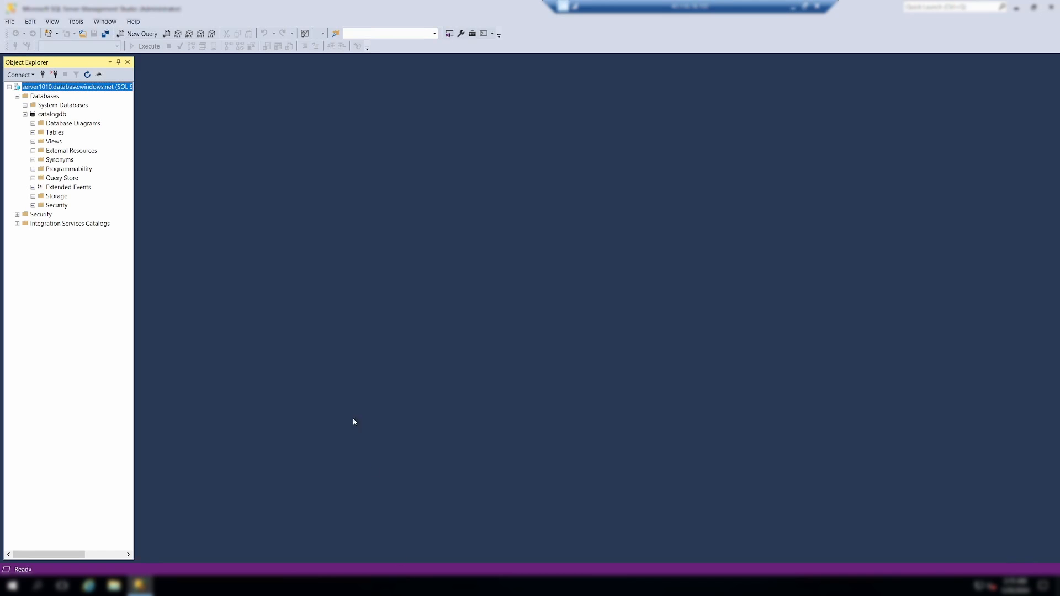
# Launch Command Prompt on the jumpbox
pyautogui.click(12, 585)
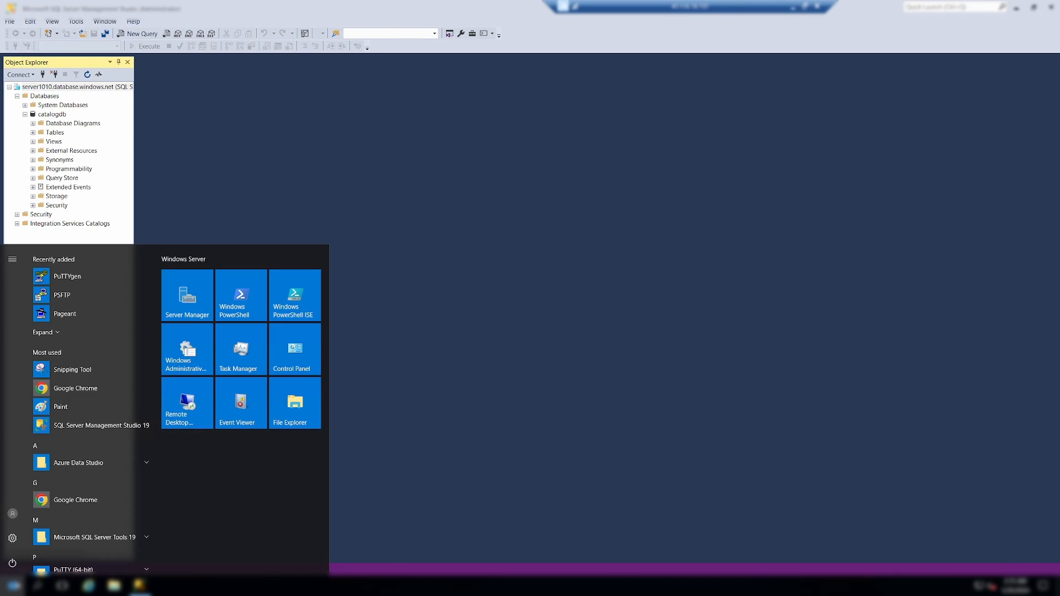
pyautogui.write('cmd')
pyautogui.press('Return')
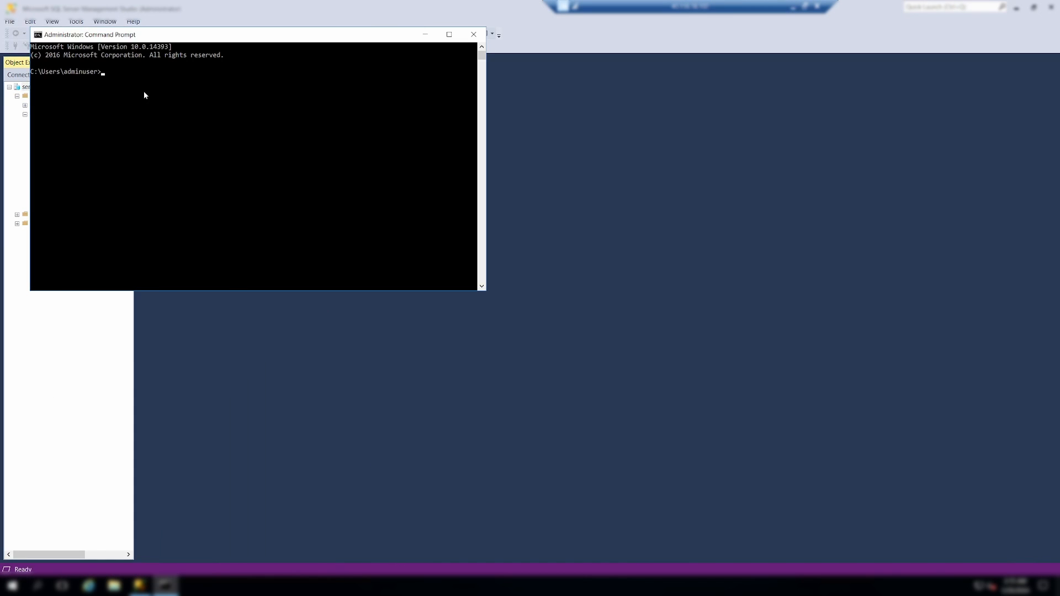
pyautogui.click(144, 91)
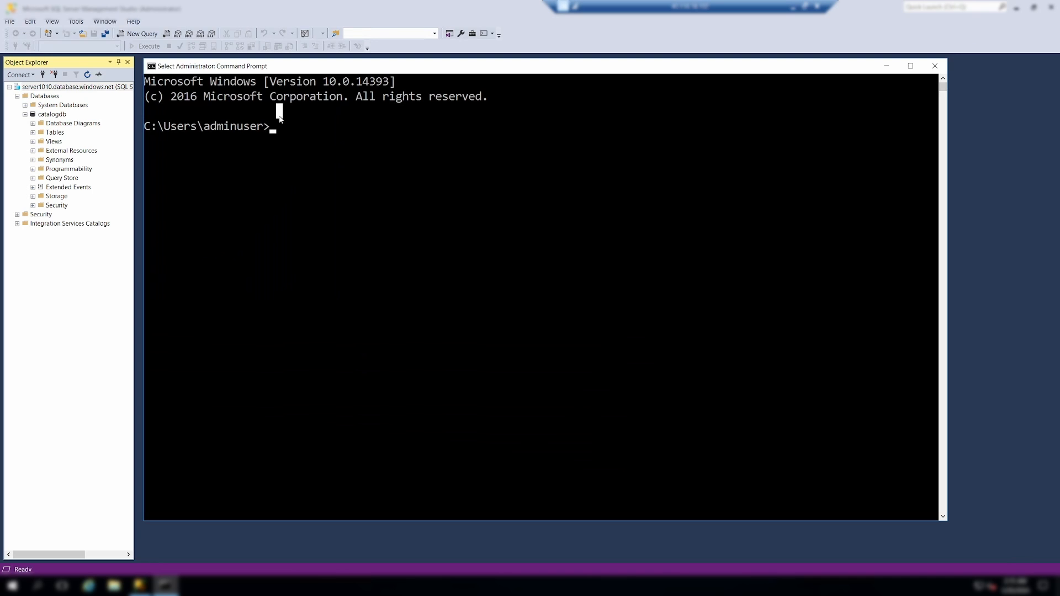
# Run nslookup on server1010.database.windows.net and confirm it resolves privately to 10.0.3.4
pyautogui.write('nslookup')
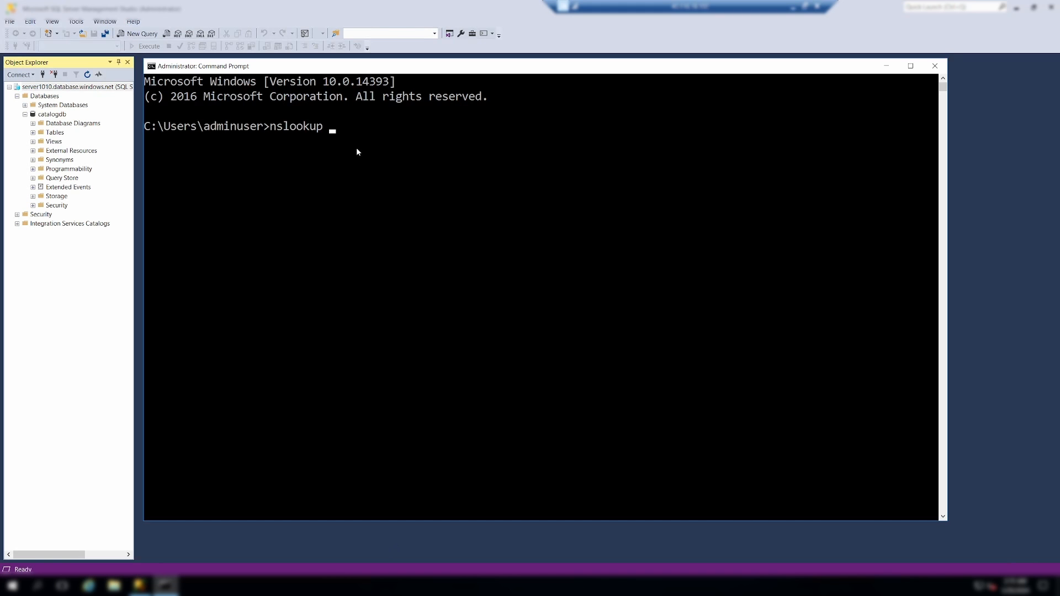
pyautogui.write('server1010.database.windows.net')
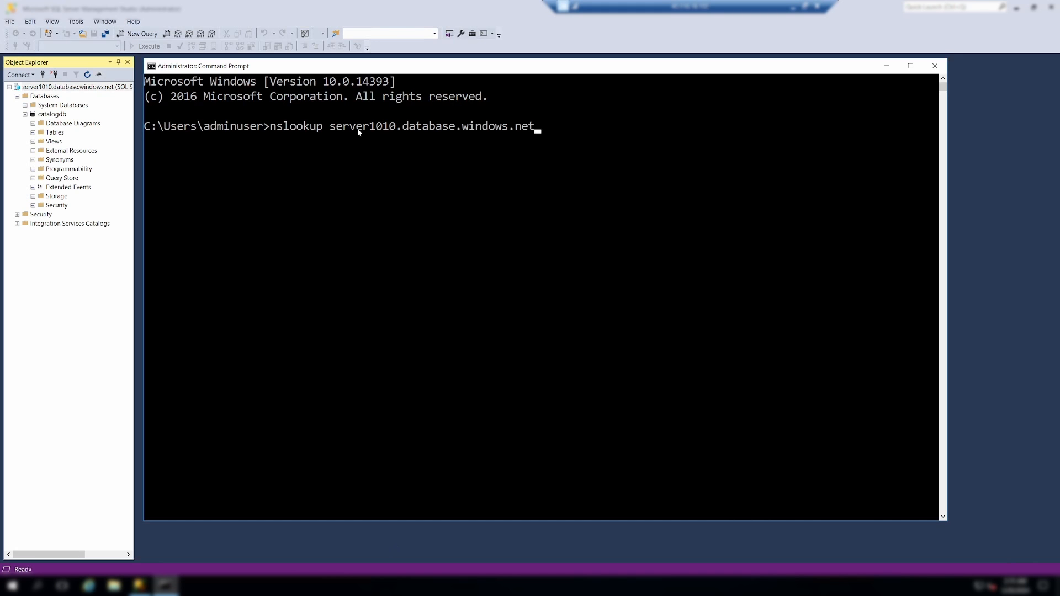
pyautogui.press('Return')
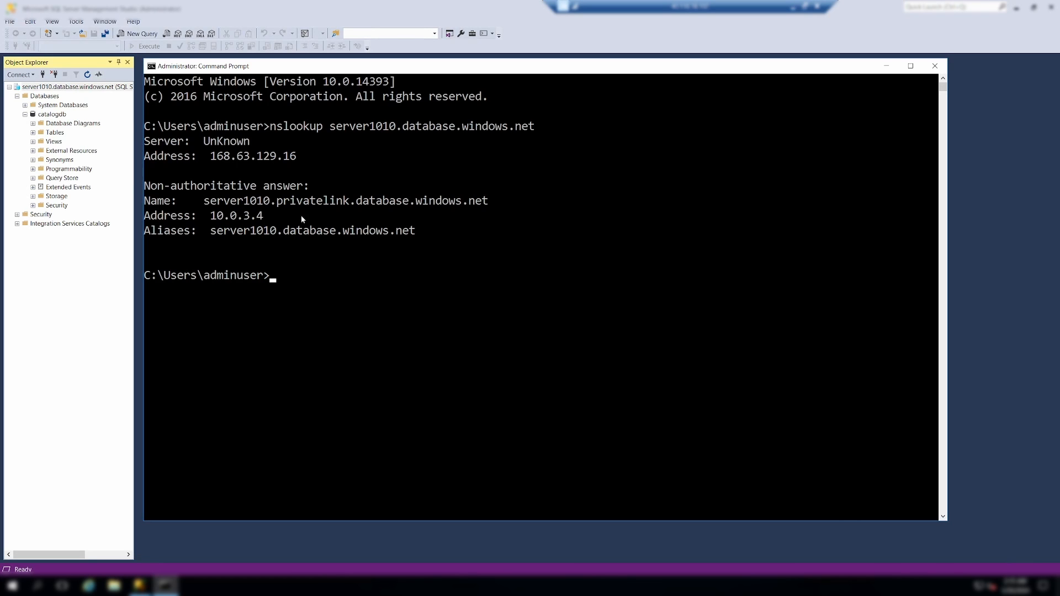
pyautogui.click(86, 88)
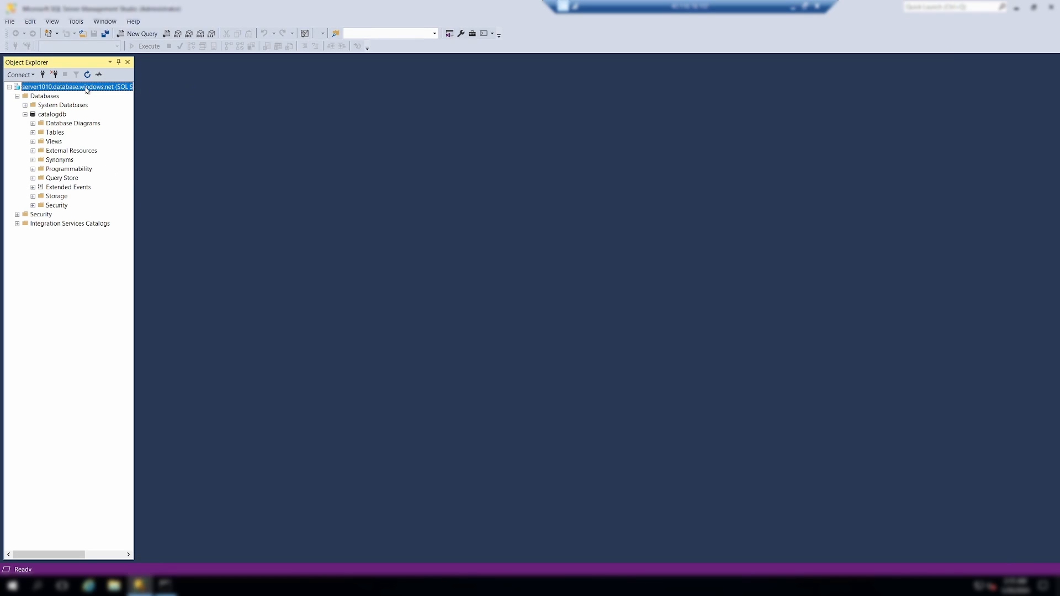
pyautogui.click(165, 585)
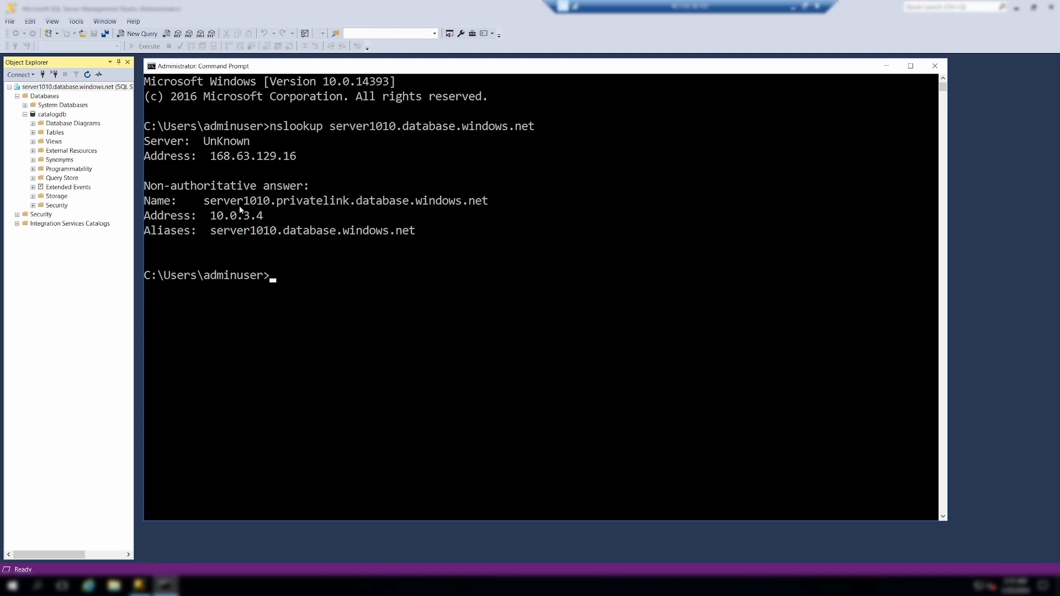
pyautogui.click(794, 7)
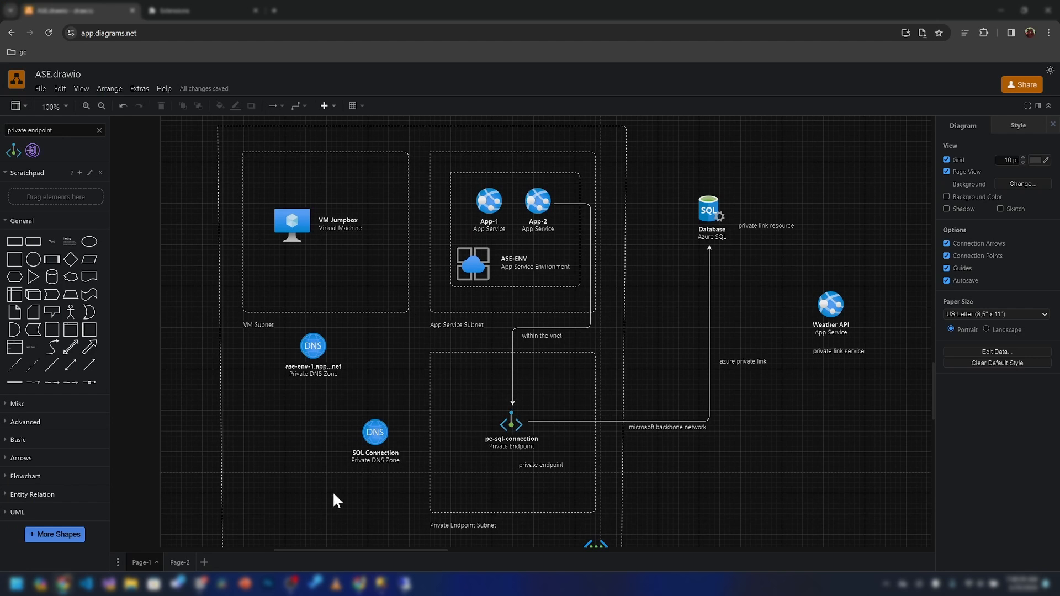
# Inspect the 'within the vnet' connector in the ASE diagram, then minimize draw.io
pyautogui.moveTo(334, 493); pyautogui.dragTo(322, 500)
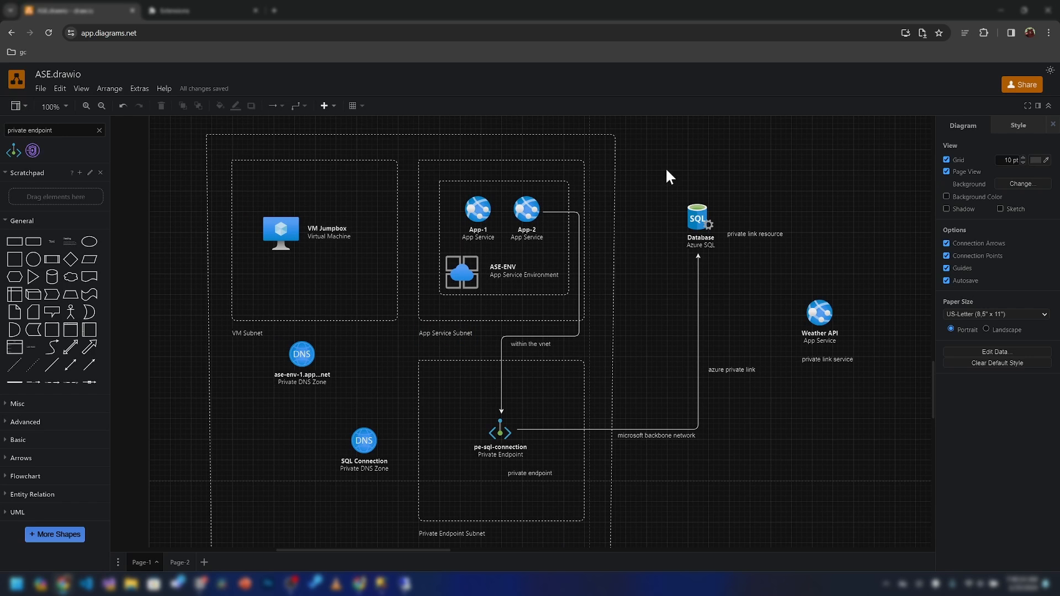
pyautogui.click(494, 336)
pyautogui.scroll(2, 387, 316)
pyautogui.scroll(-1, 301, 277)
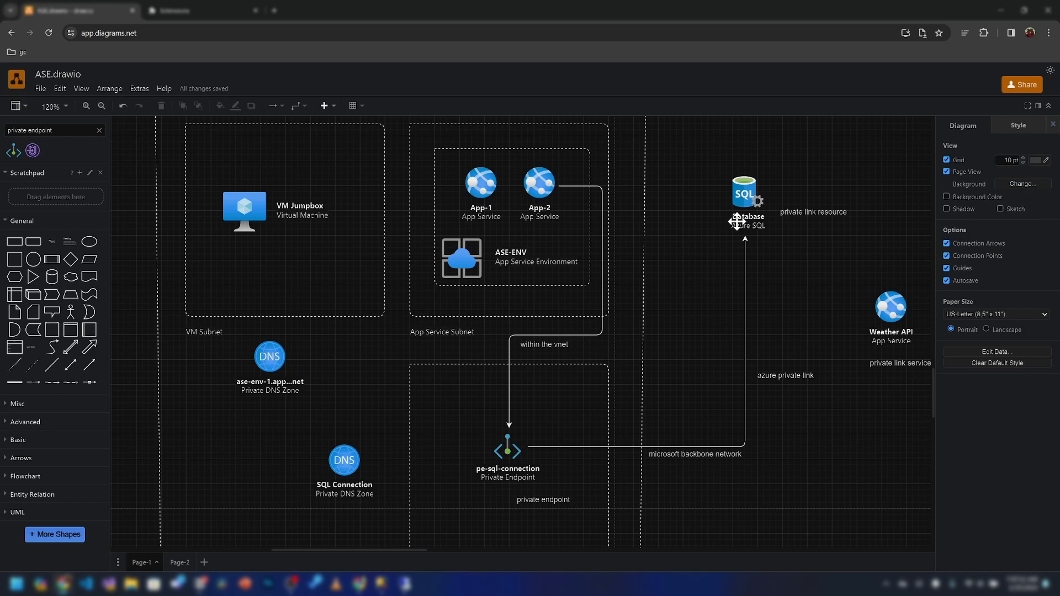
pyautogui.click(1000, 10)
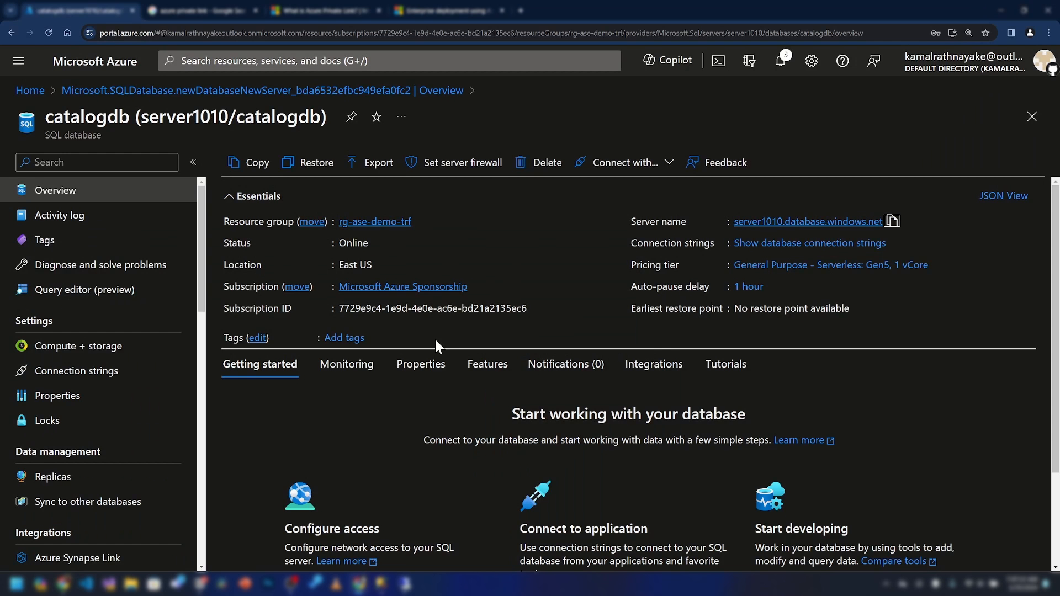
# Create the Premium container registry asedemo in rg-ase-demo-trf from the Marketplace and open it
pyautogui.click(112, 74)
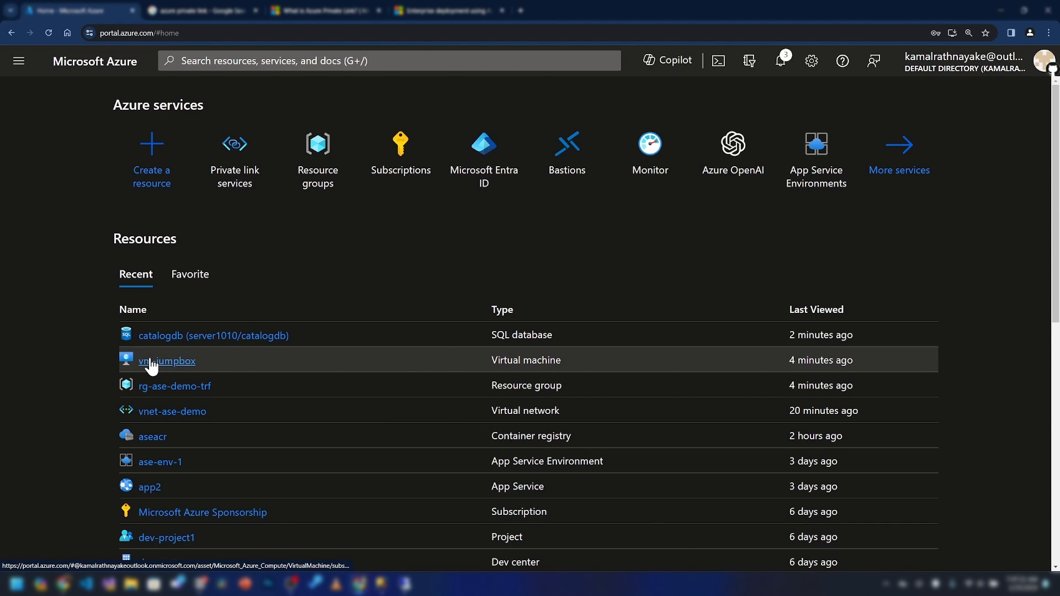
pyautogui.moveTo(150, 366)
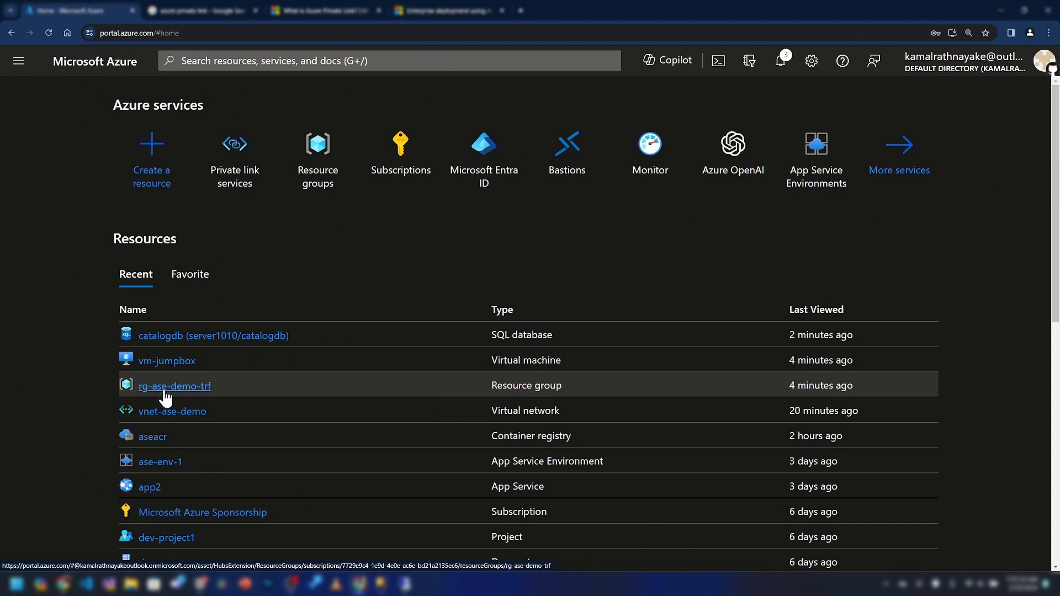
pyautogui.click(160, 386)
pyautogui.click(251, 159)
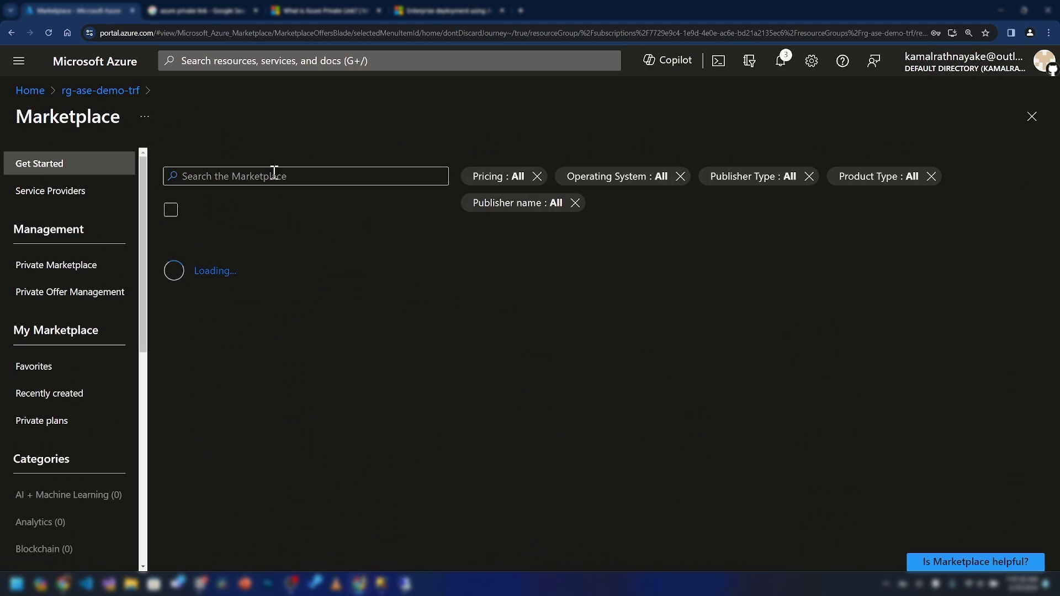
pyautogui.write('container registry')
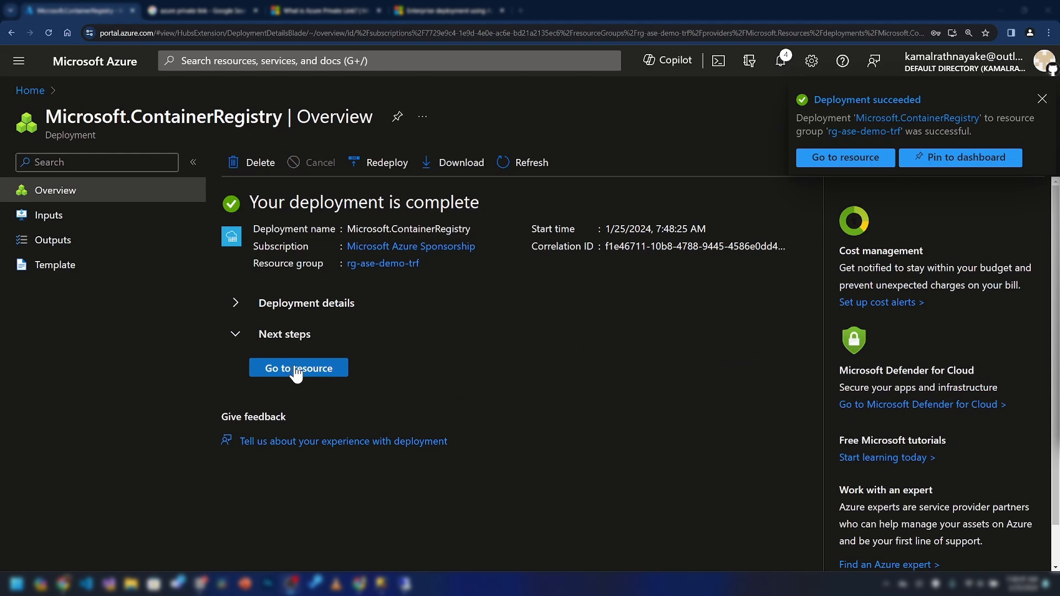
pyautogui.click(298, 370)
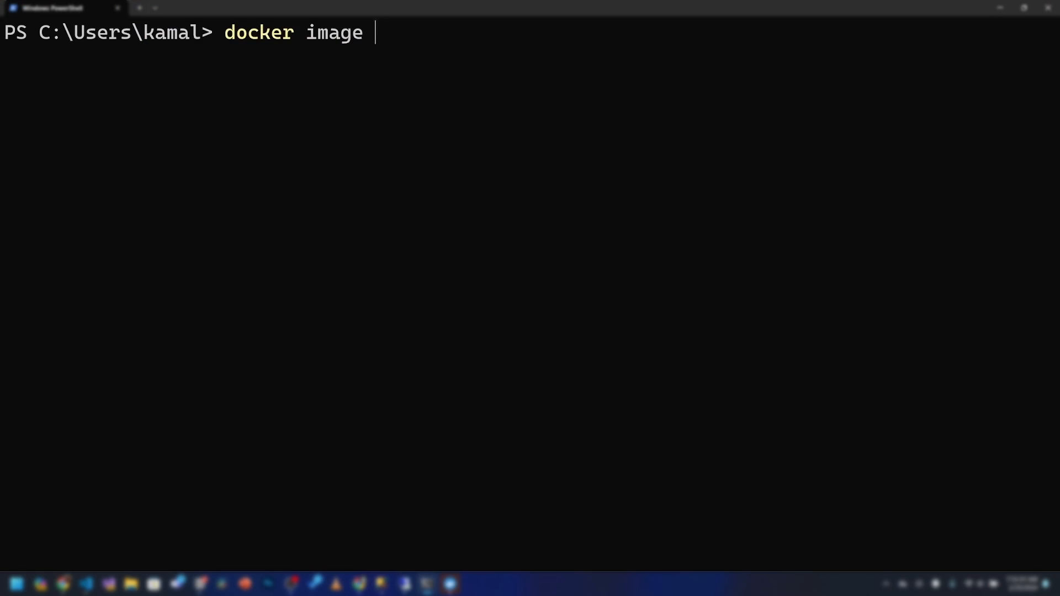
# Inspect the local kamalrathnayake/eshop-web image with docker image inspect
pyautogui.write('inspect kamalrathnayake/eshop-web')
pyautogui.press('Return')
pyautogui.scroll(15, 508, 124)
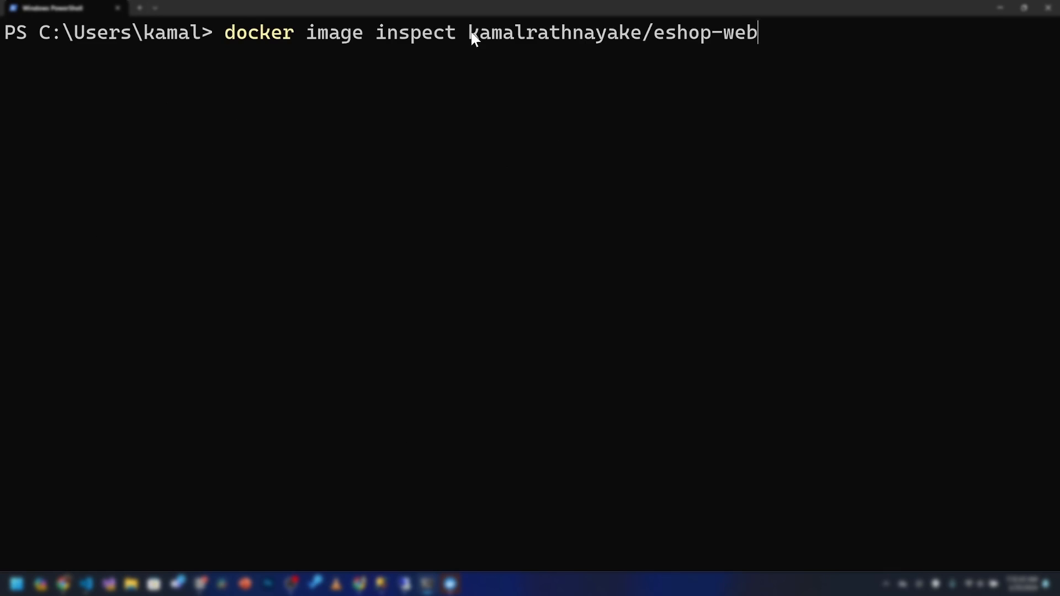
pyautogui.moveTo(470, 34); pyautogui.dragTo(741, 39)
pyautogui.click(583, 60)
# Log in to the registry with az acr login --name asedemo
pyautogui.press('Escape')
pyautogui.write('az acr logi')
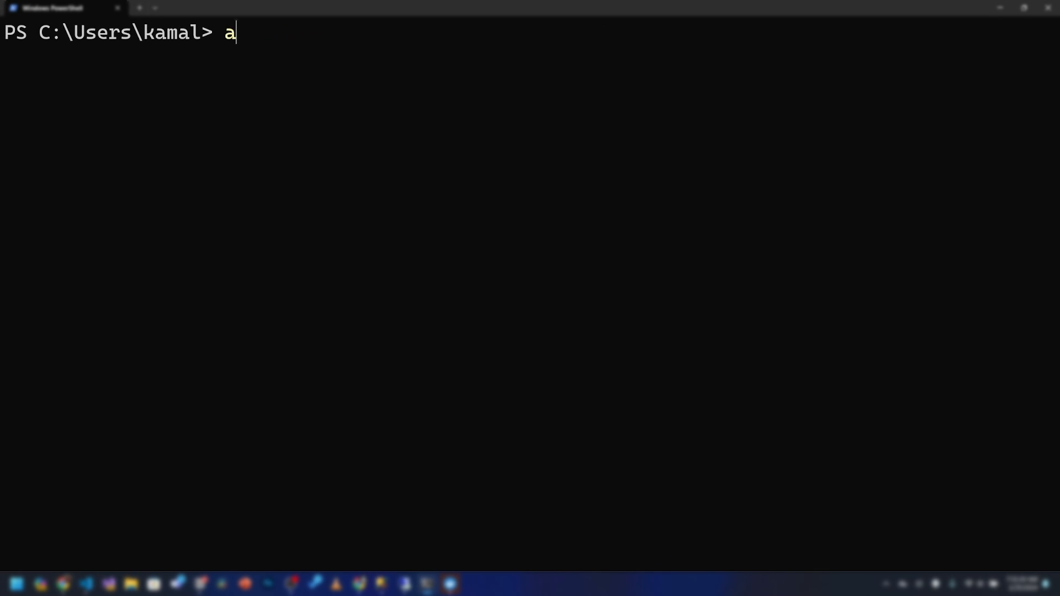
pyautogui.write('n --name asedemo')
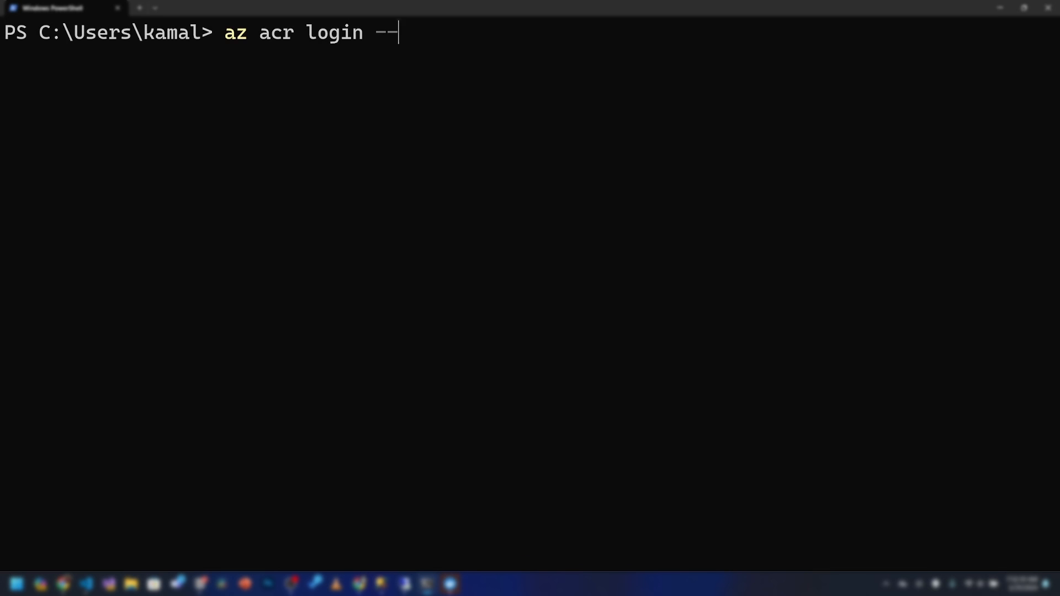
pyautogui.press('Return')
pyautogui.press('Return')
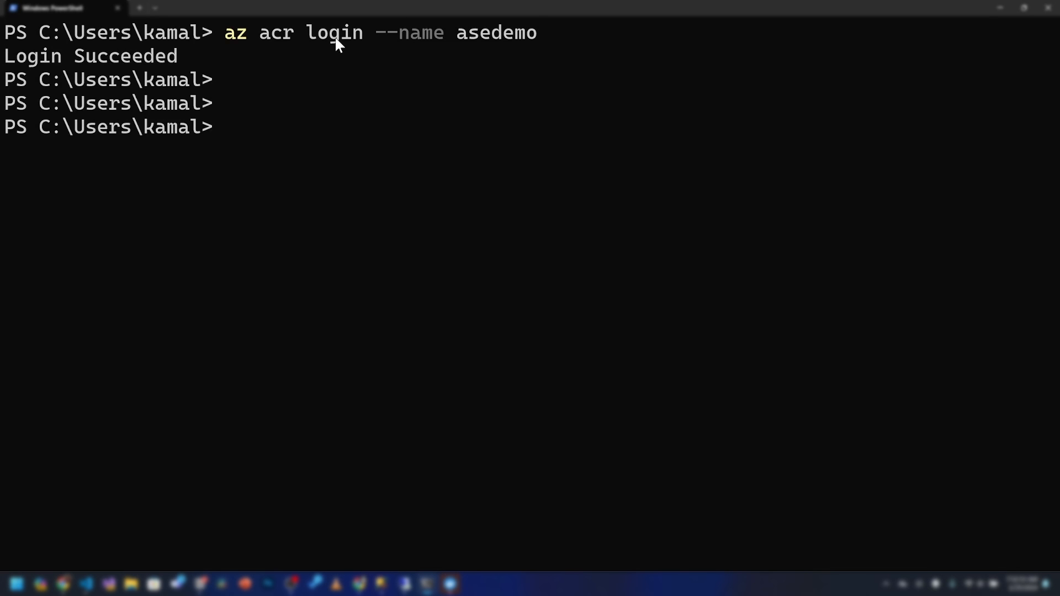
# Tag kamalrathnayake/eshop-web as asedemo.azureacr.io/eshop-web and attempt a docker push
pyautogui.write('docker tag kamalra')
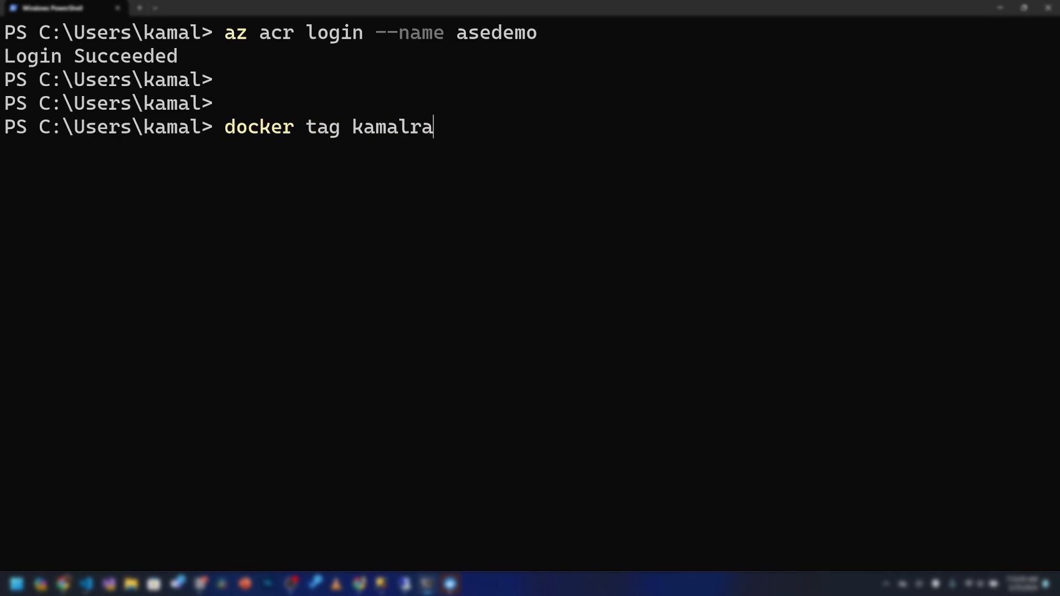
pyautogui.write('thnayake/eshop-web asedemo.azureacr.io/eshop-web')
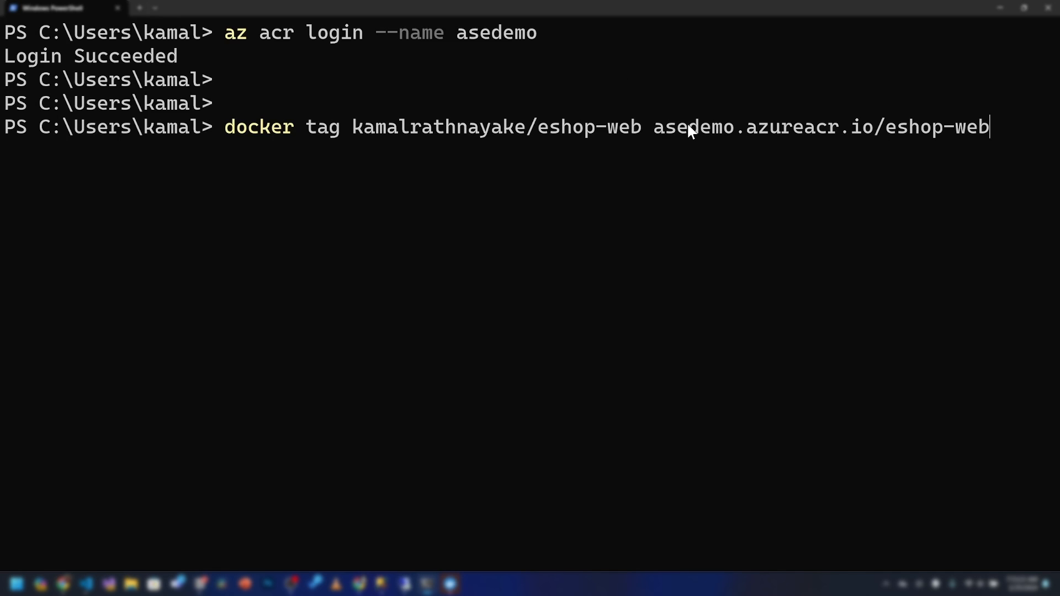
pyautogui.press('Return')
pyautogui.write('docker push')
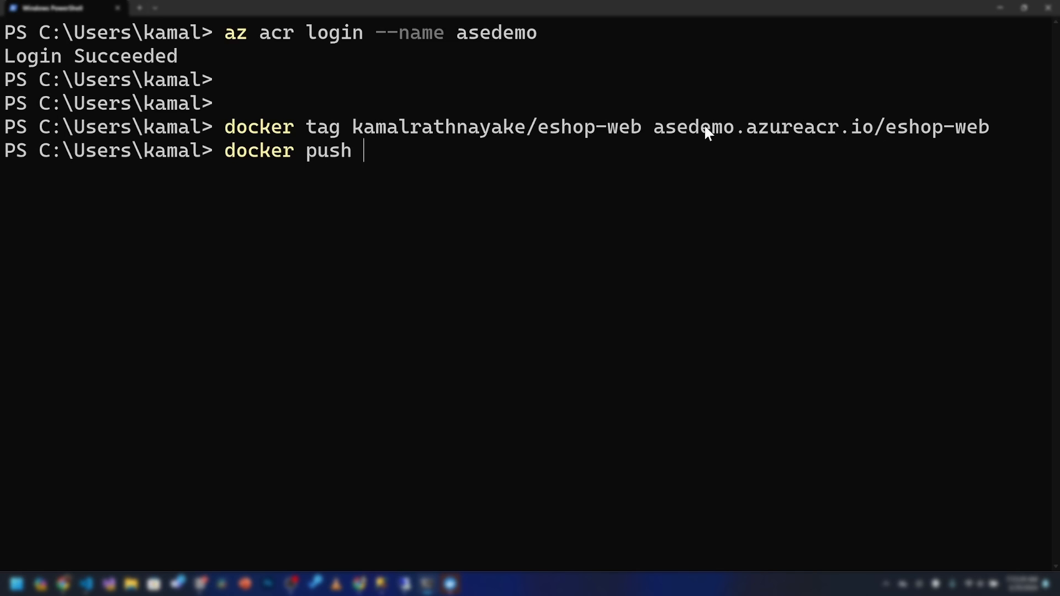
pyautogui.moveTo(654, 127); pyautogui.dragTo(980, 125)
pyautogui.rightClick(980, 125)
pyautogui.rightClick(664, 167)
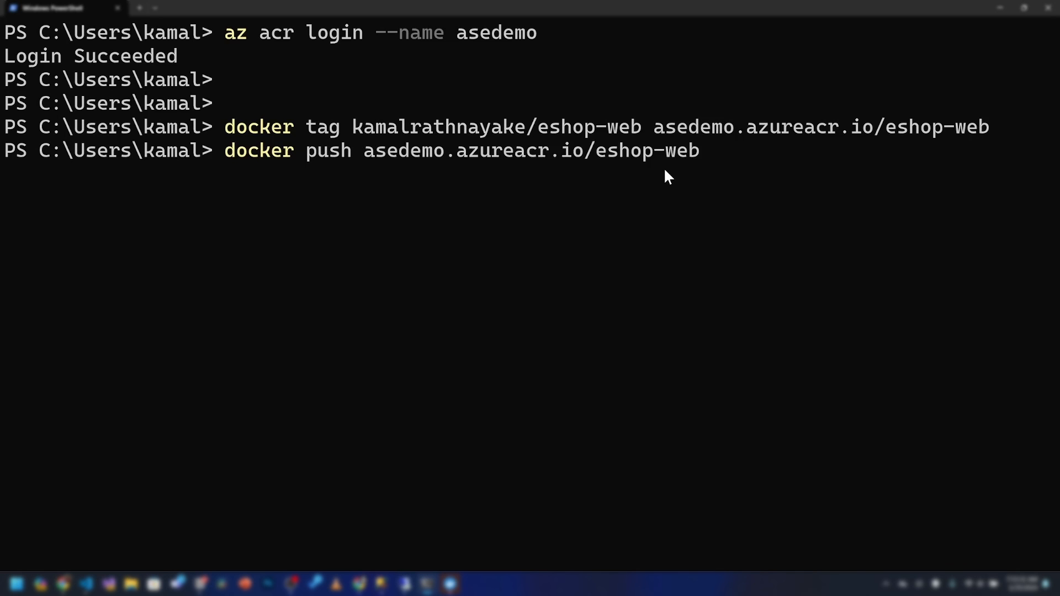
pyautogui.press('Return')
# Fix the azureacr typo and push eshop-web to asedemo.azurecr.io successfully
pyautogui.press('Up')
pyautogui.press('Up')
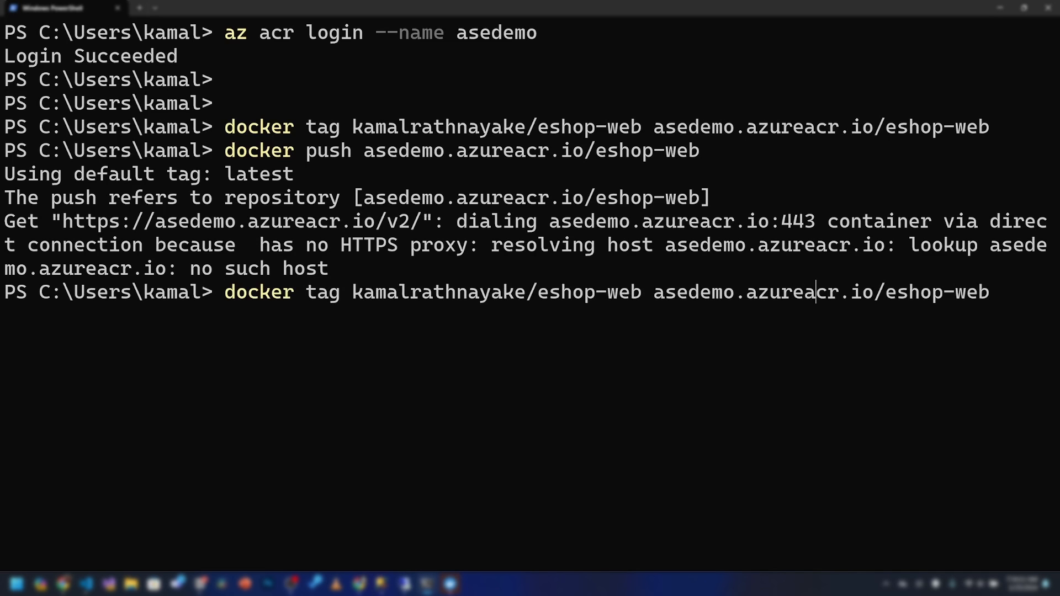
pyautogui.press('BackSpace')
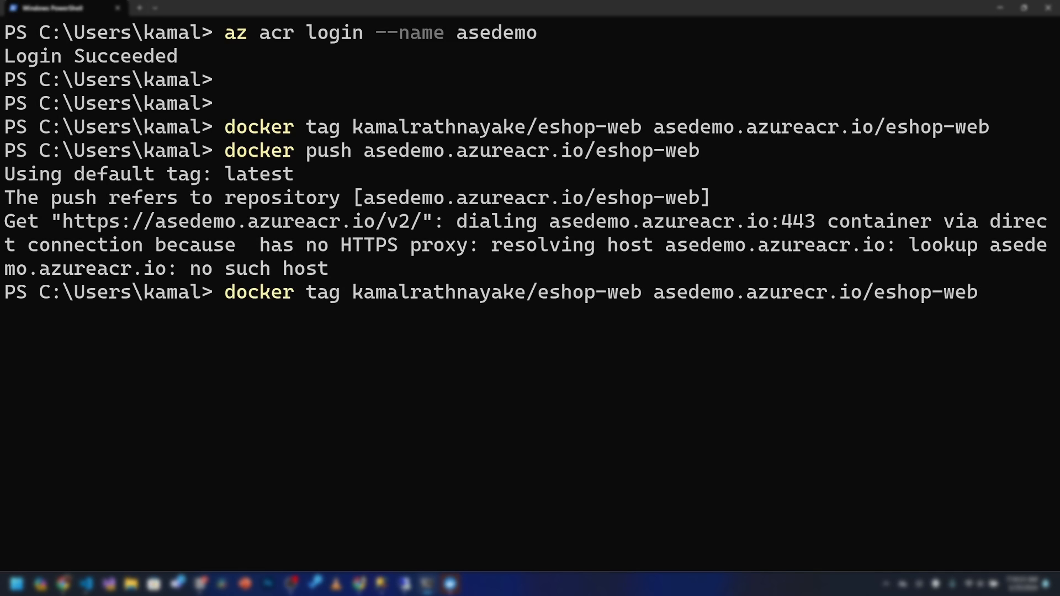
pyautogui.press('Return')
pyautogui.press('Up')
pyautogui.press('Up')
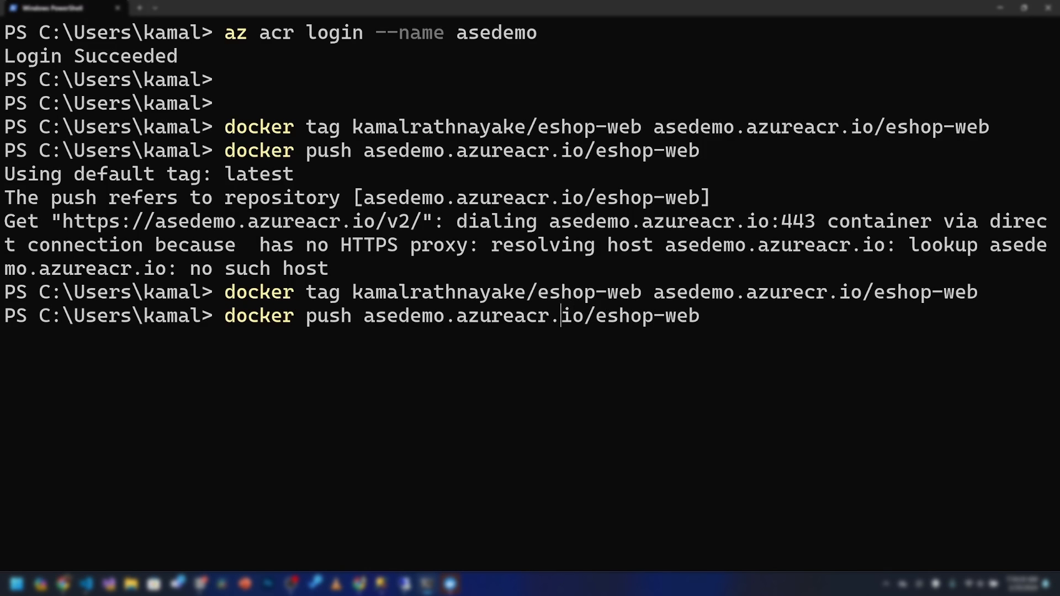
pyautogui.press('Left')
pyautogui.press('Left')
pyautogui.press('Left')
pyautogui.press('BackSpace')
pyautogui.press('Return')
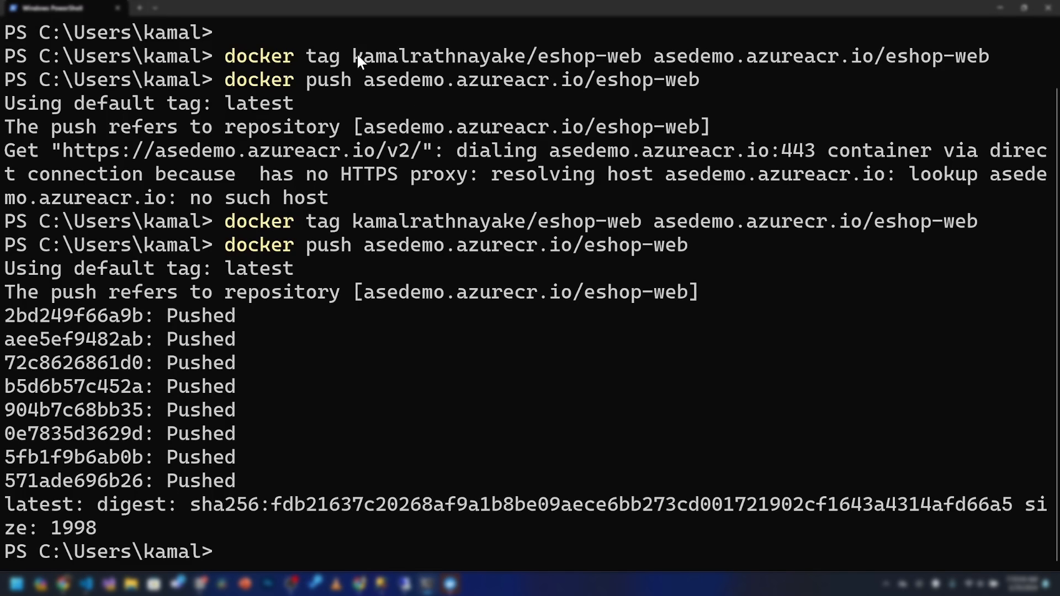
pyautogui.moveTo(355, 55); pyautogui.dragTo(601, 53)
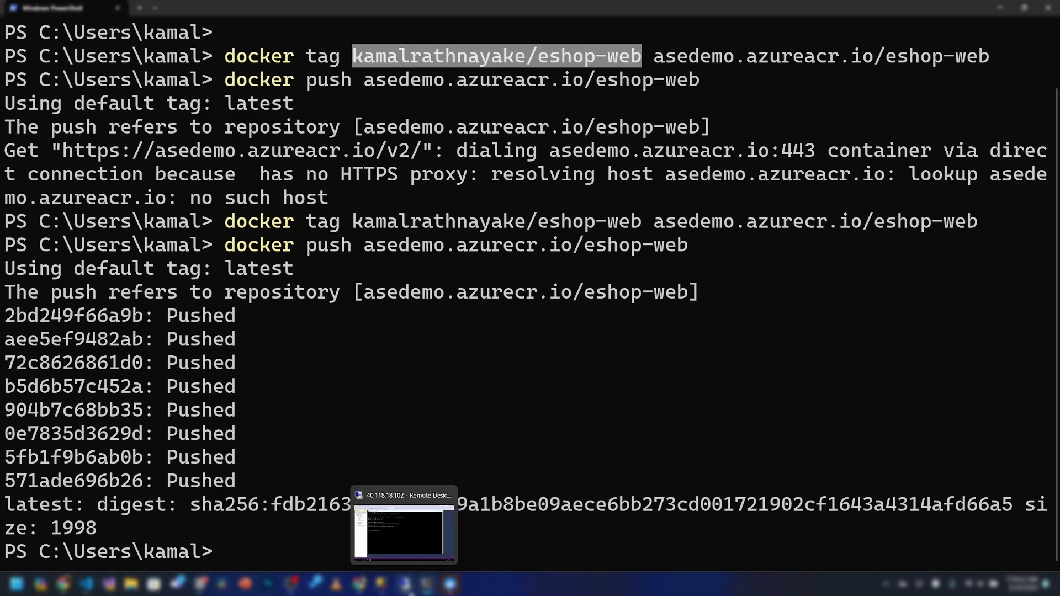
pyautogui.click(360, 586)
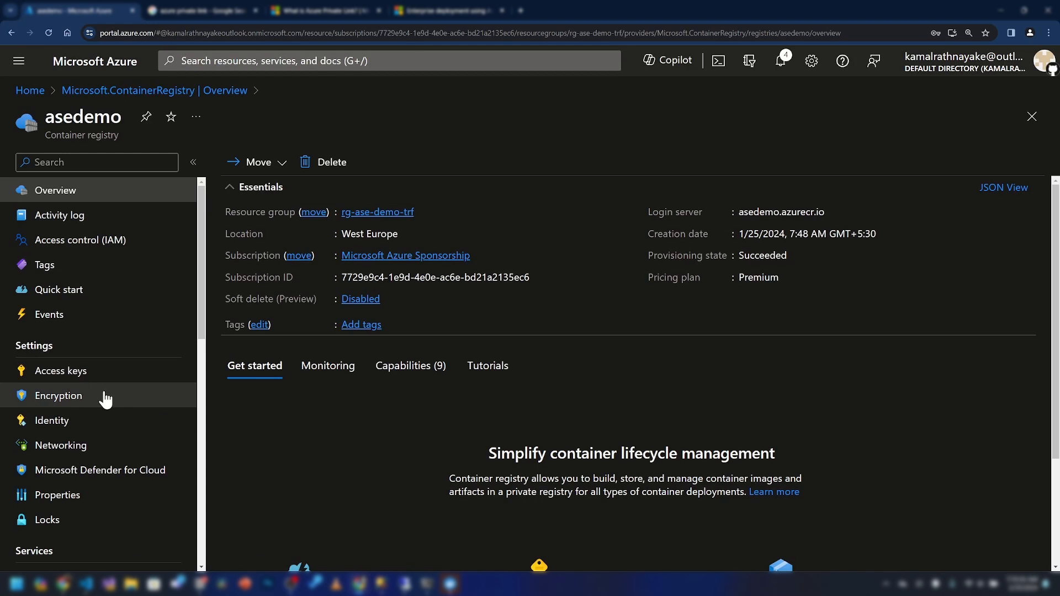
# Check the asedemo registry's repositories and return to its overview
pyautogui.scroll(-5, 102, 265)
pyautogui.click(110, 321)
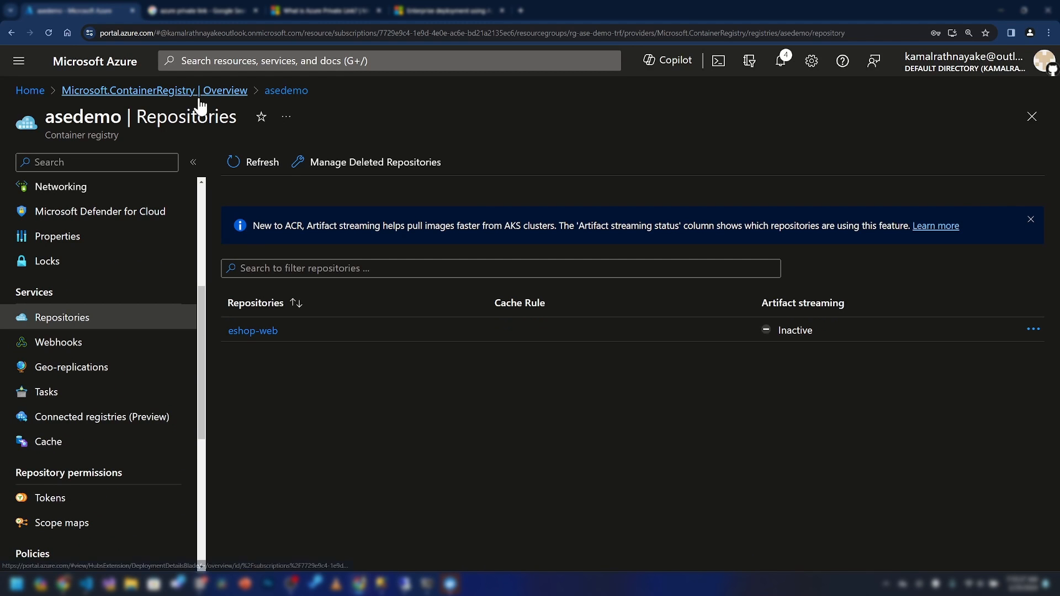
pyautogui.scroll(5, 105, 200)
pyautogui.click(104, 194)
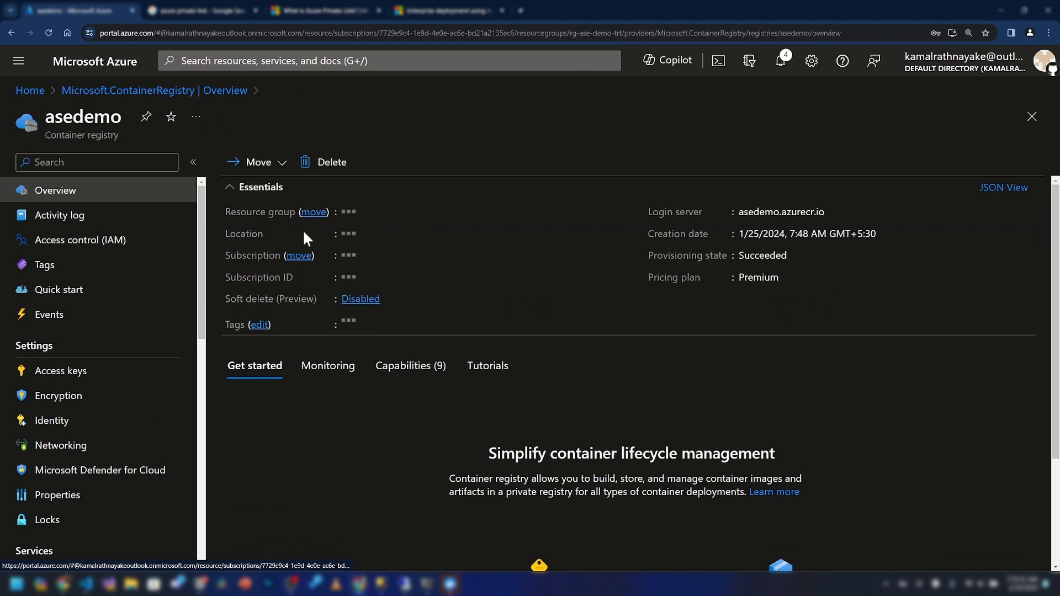
# Start a new Web App from the Marketplace in rg-ase-demo-trf
pyautogui.click(350, 213)
pyautogui.click(242, 161)
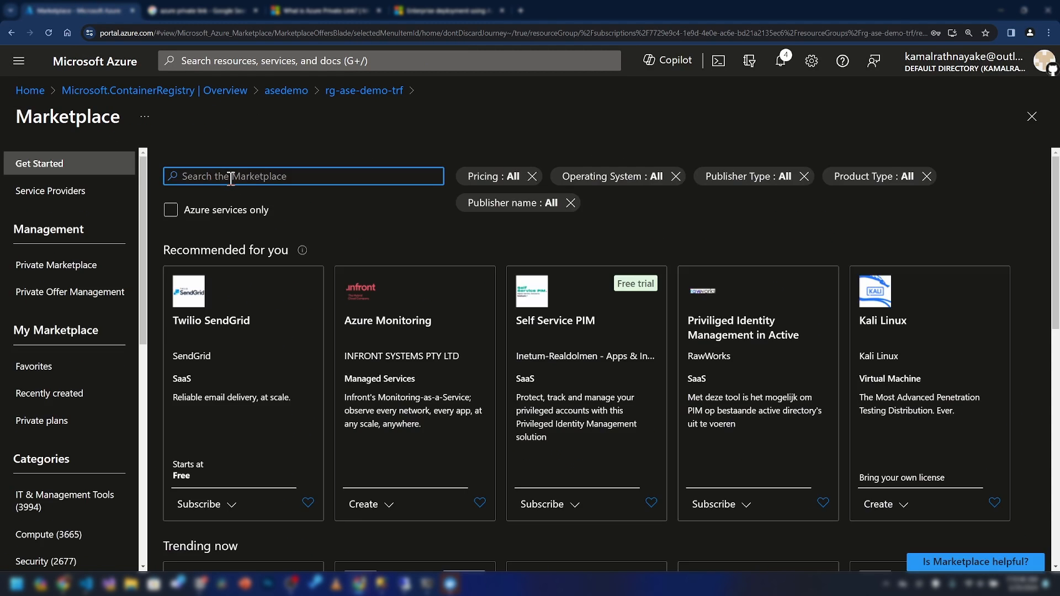
pyautogui.click(231, 175)
pyautogui.write('web app')
pyautogui.click(232, 201)
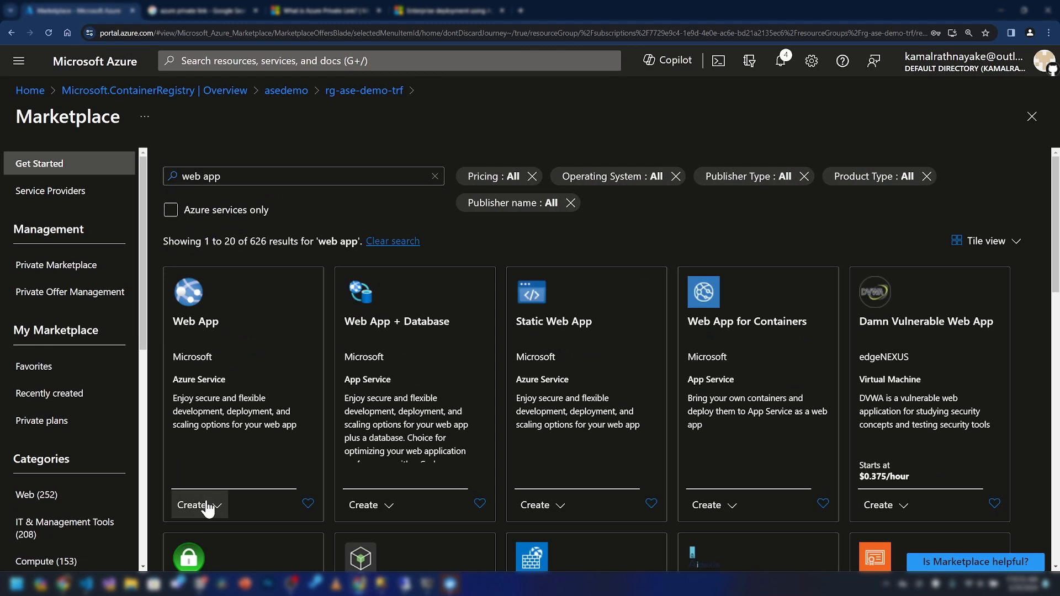
pyautogui.click(208, 504)
pyautogui.click(208, 533)
# Name the app eshop, publish as Docker Container in ase-env-1 (West Europe), keep the Linux plan
pyautogui.write('eshop')
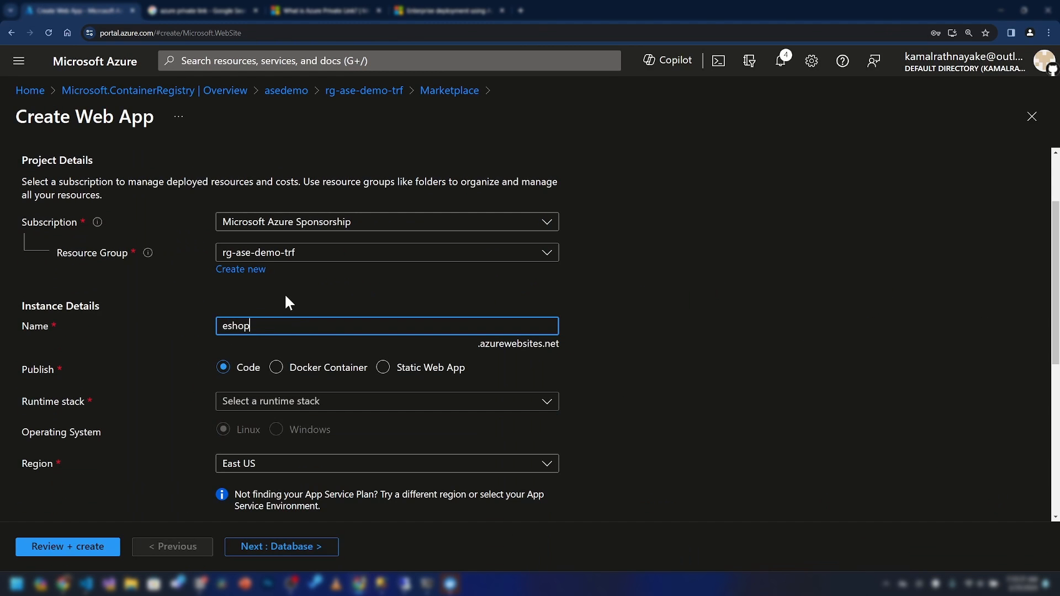
pyautogui.scroll(-2, 285, 295)
pyautogui.click(309, 370)
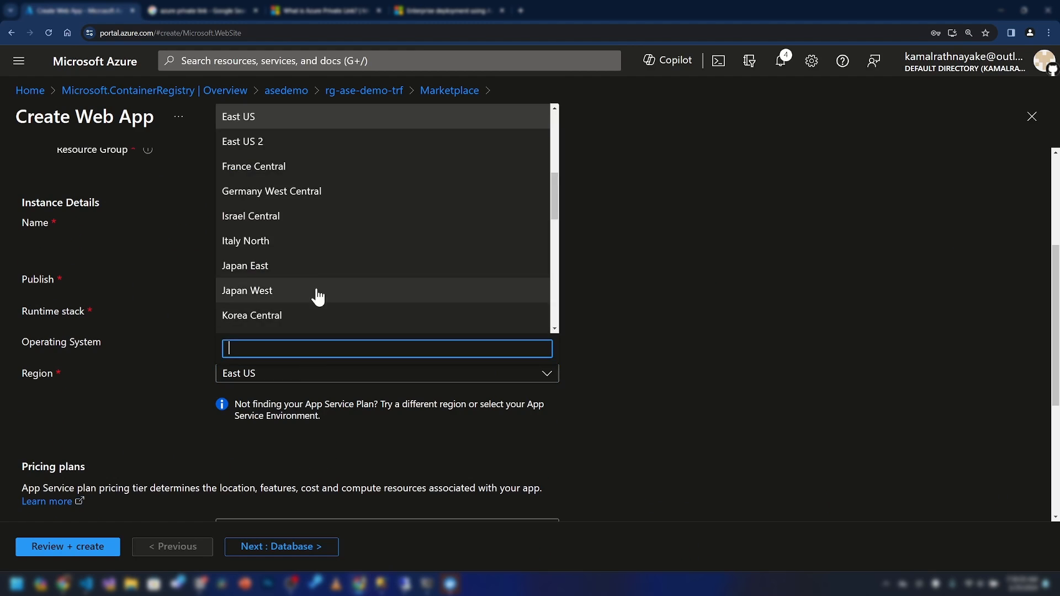
pyautogui.scroll(-10, 317, 291)
pyautogui.click(254, 326)
pyautogui.click(307, 272)
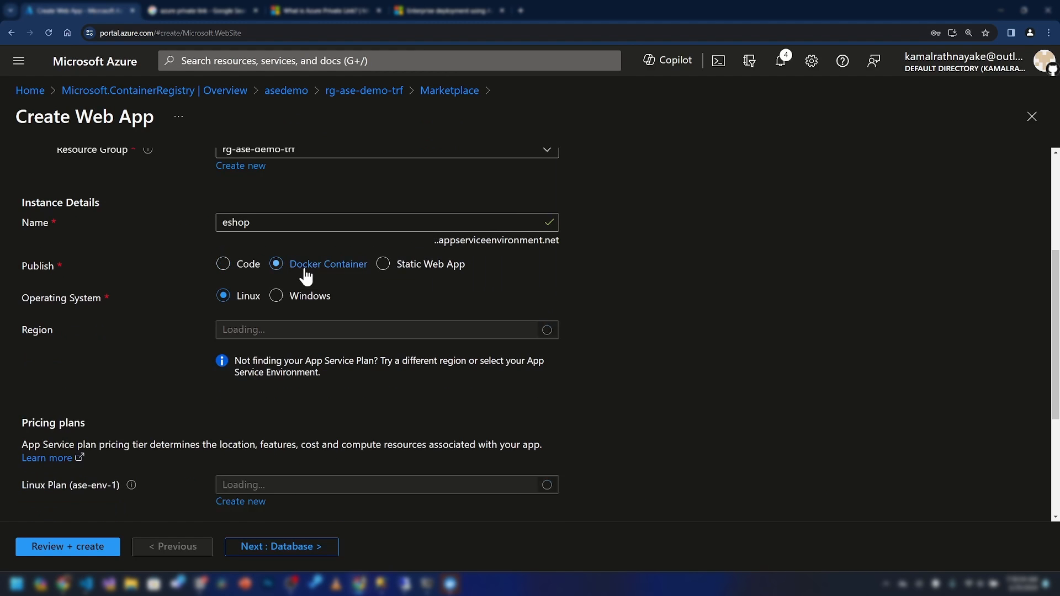
pyautogui.scroll(-2, 300, 312)
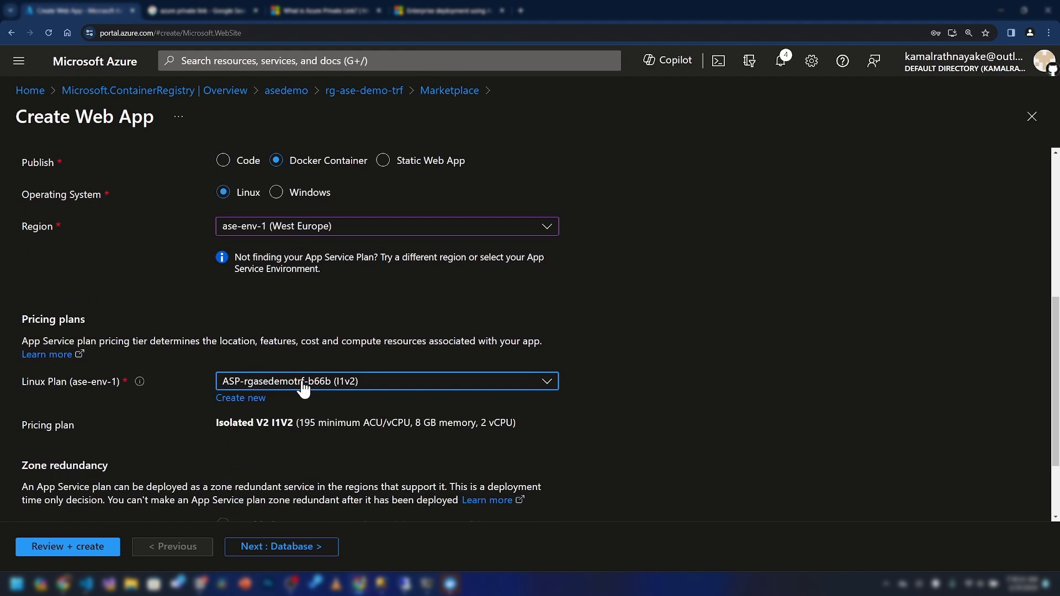
pyautogui.click(303, 382)
pyautogui.click(304, 382)
pyautogui.scroll(-3, 270, 389)
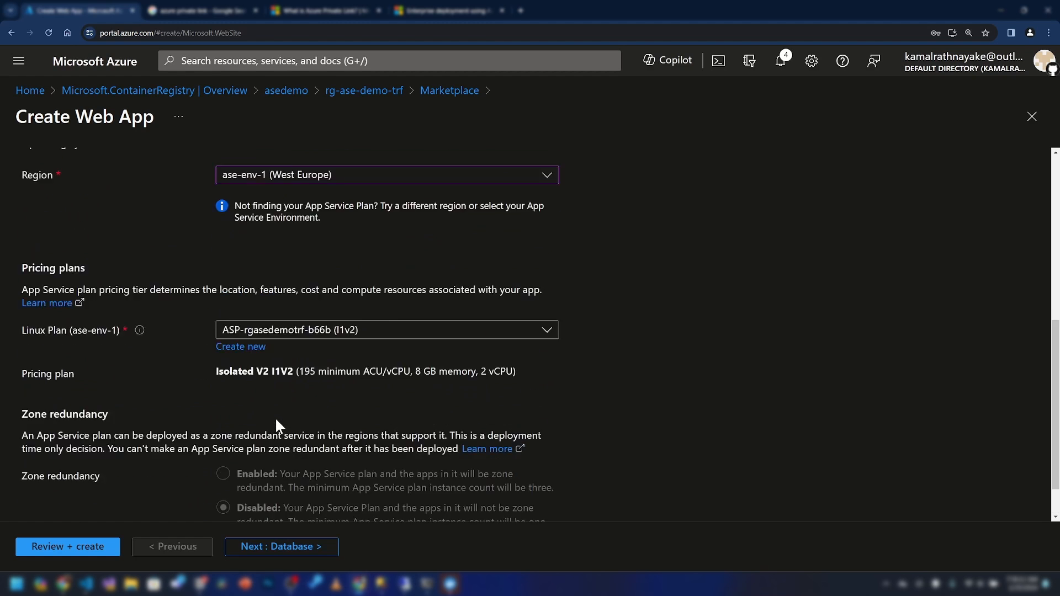
pyautogui.scroll(-2, 275, 429)
pyautogui.click(244, 547)
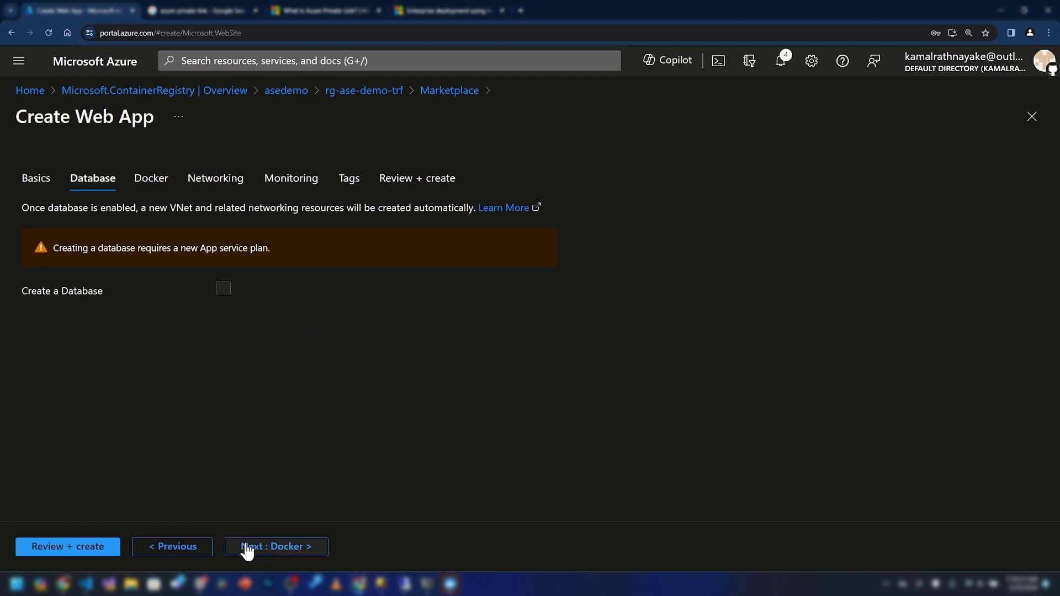
# Set the Docker source to Single Container from Azure Container Registry asedemo
pyautogui.click(272, 547)
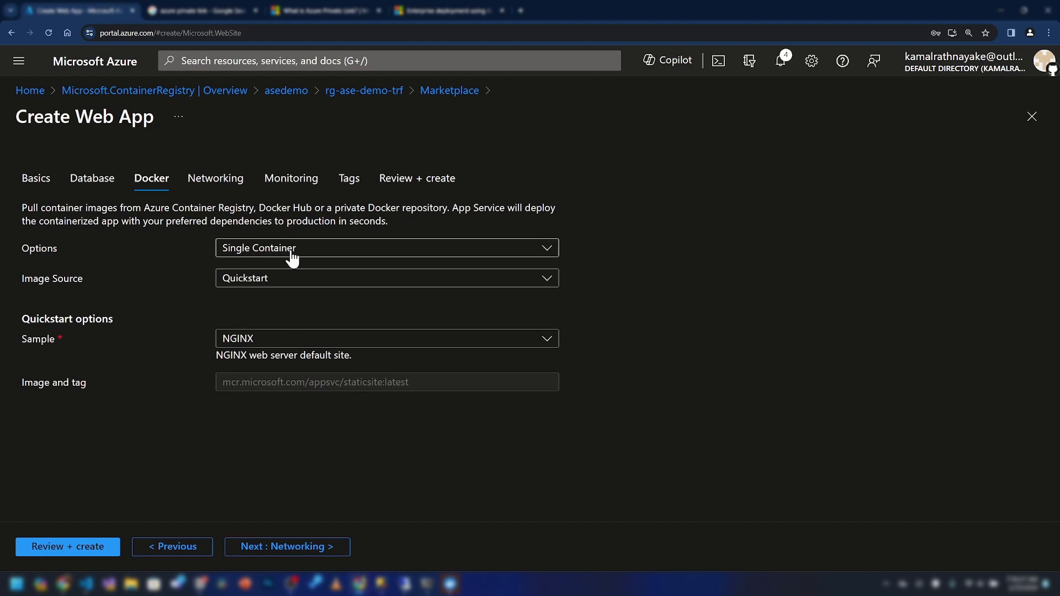
pyautogui.click(257, 251)
pyautogui.click(258, 251)
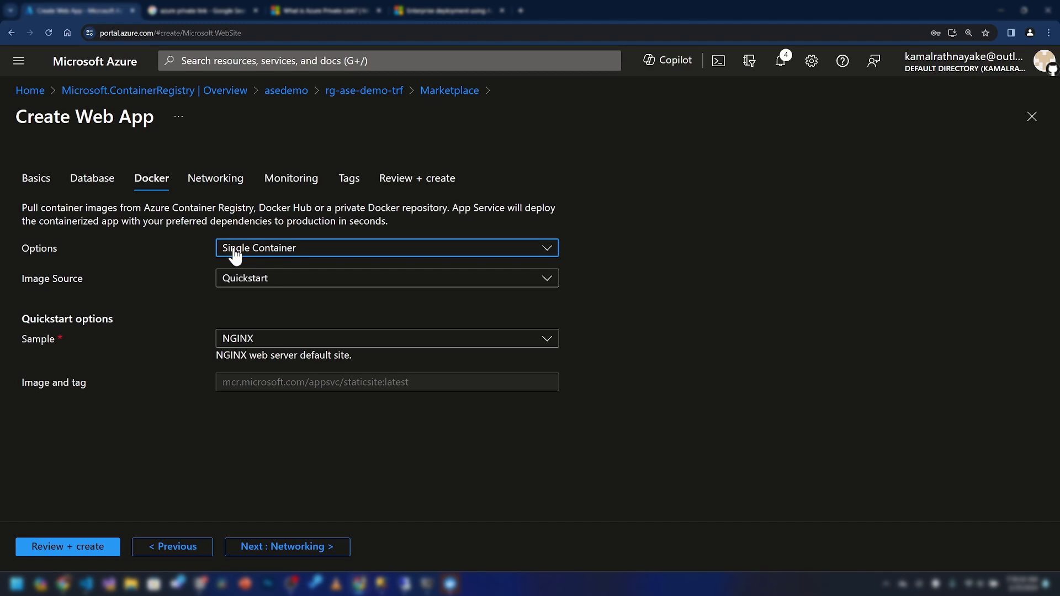
pyautogui.click(273, 281)
pyautogui.click(293, 325)
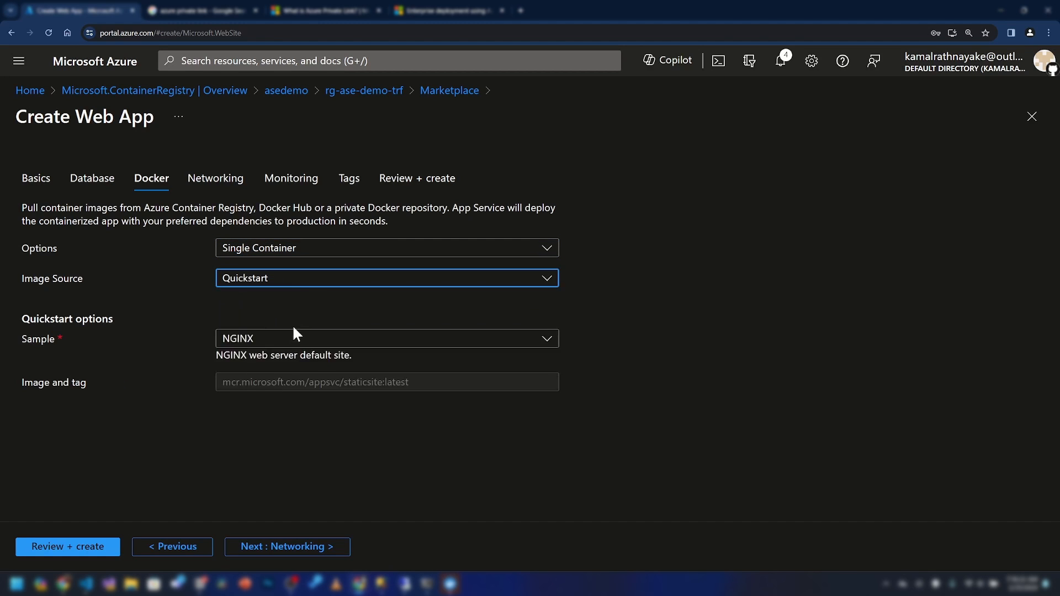
pyautogui.click(286, 341)
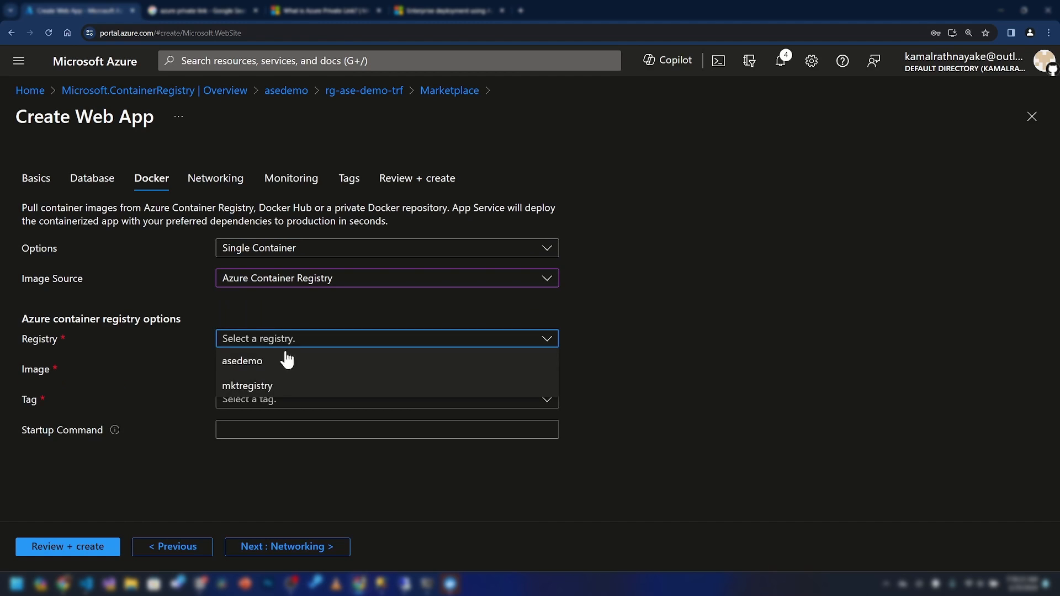
pyautogui.click(272, 361)
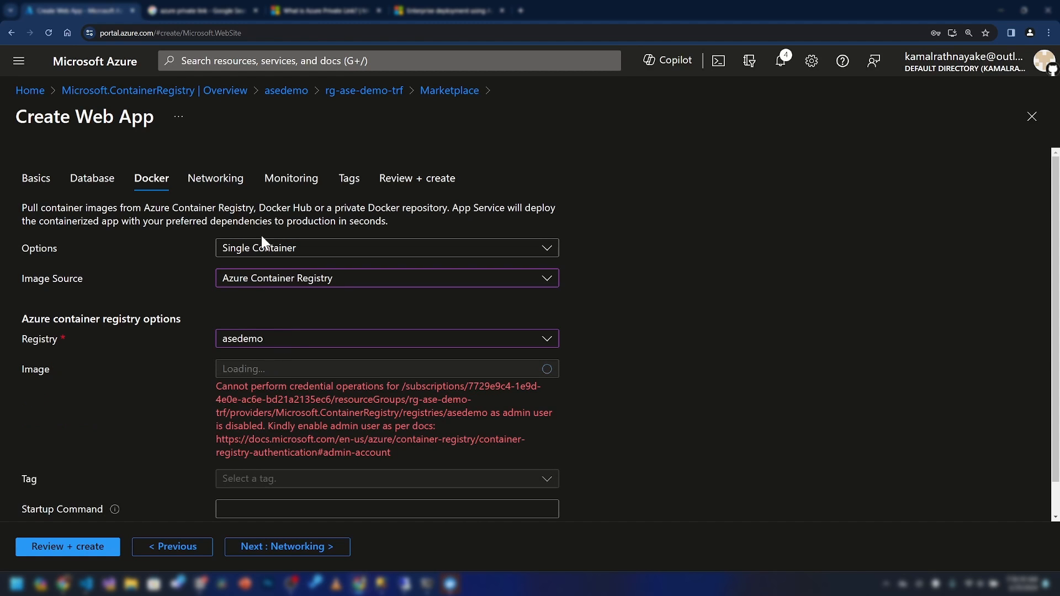
# Enable the admin user under the asedemo registry's Access keys in a new tab
pyautogui.middleClick(110, 91)
pyautogui.click(184, 7)
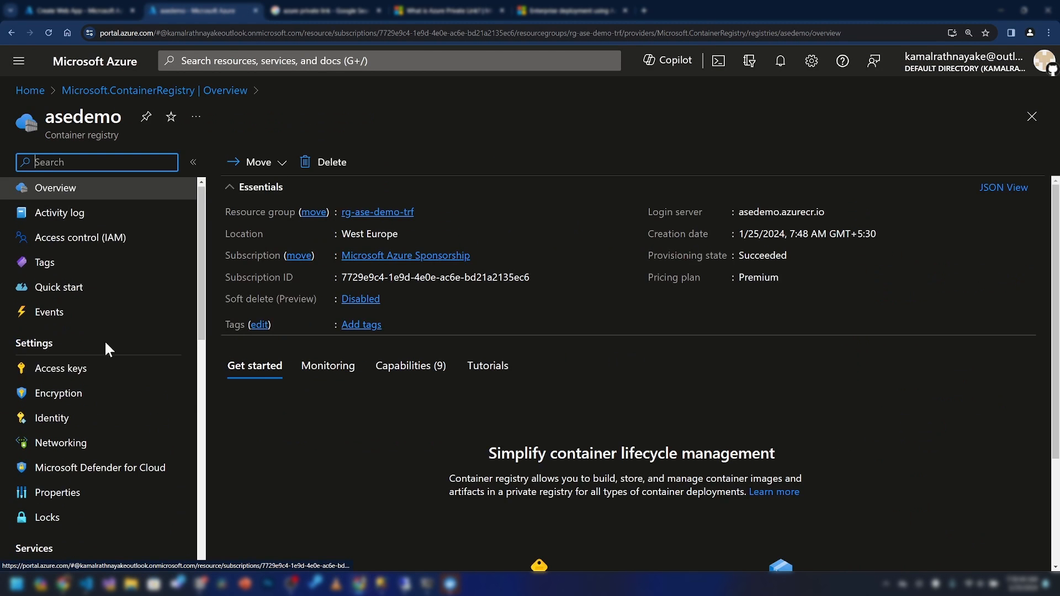
pyautogui.click(97, 371)
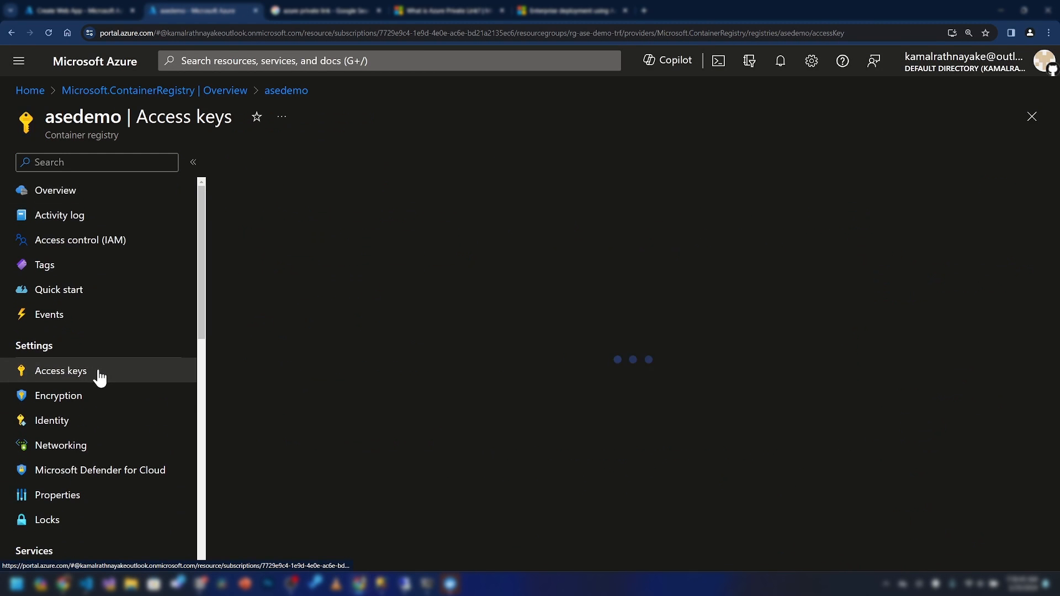
pyautogui.click(423, 225)
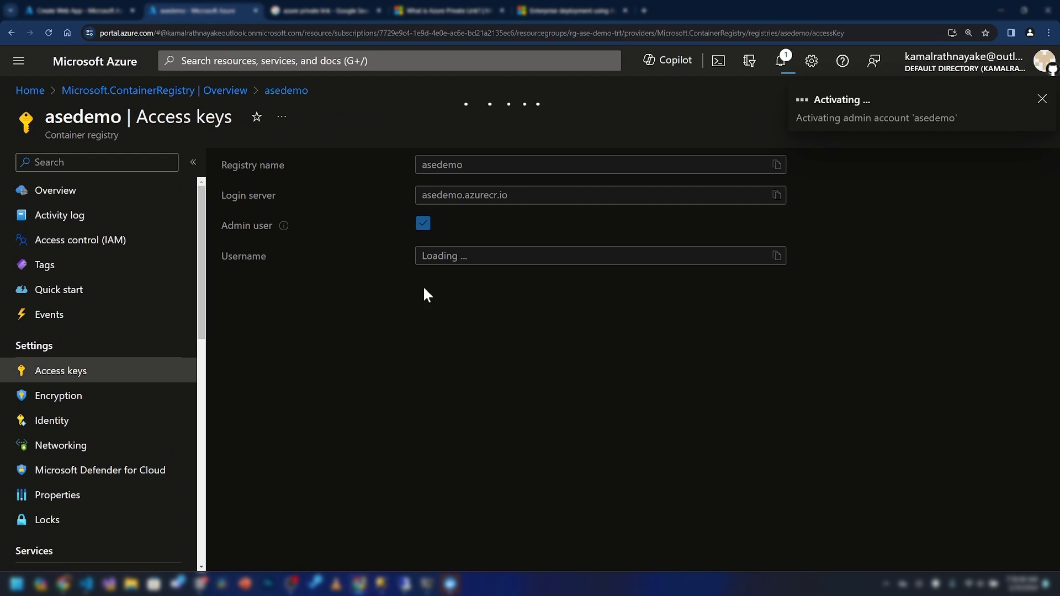
pyautogui.click(77, 10)
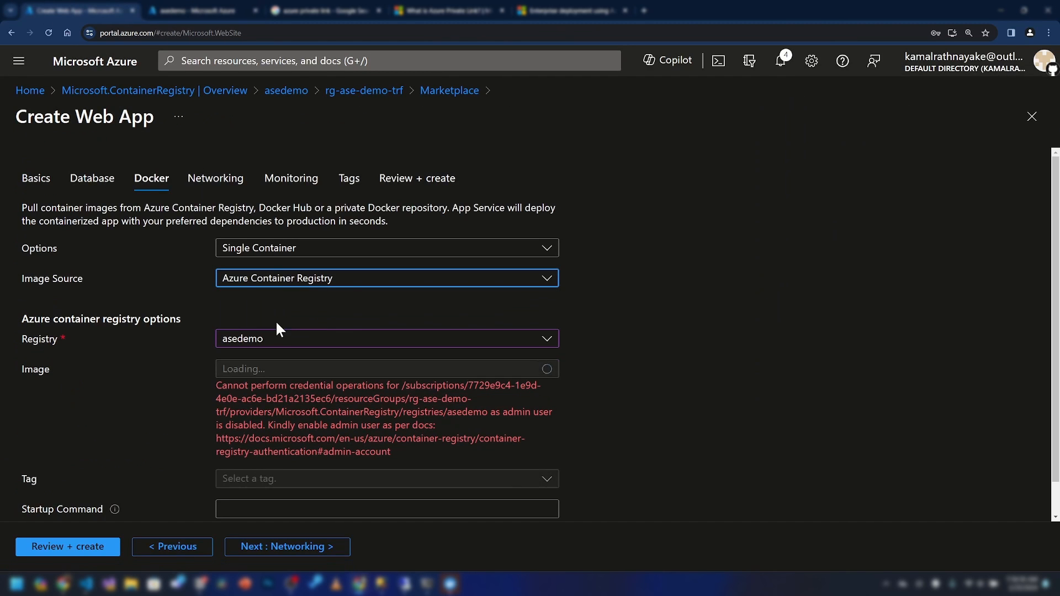
# Reselect registry asedemo with image eshop-web and proceed past Networking
pyautogui.click(281, 342)
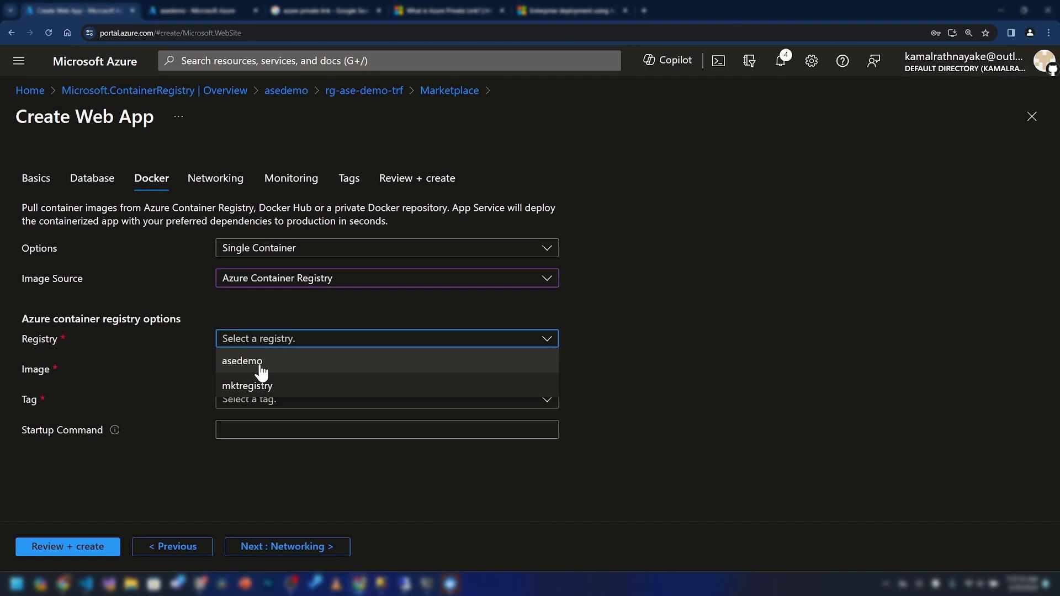
pyautogui.click(258, 367)
pyautogui.click(265, 372)
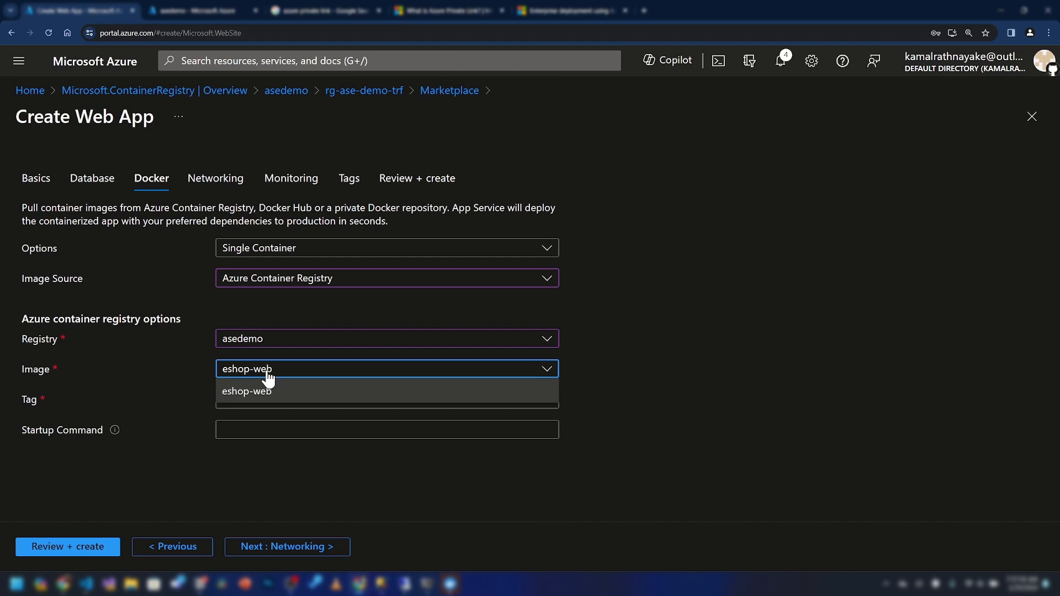
pyautogui.click(149, 374)
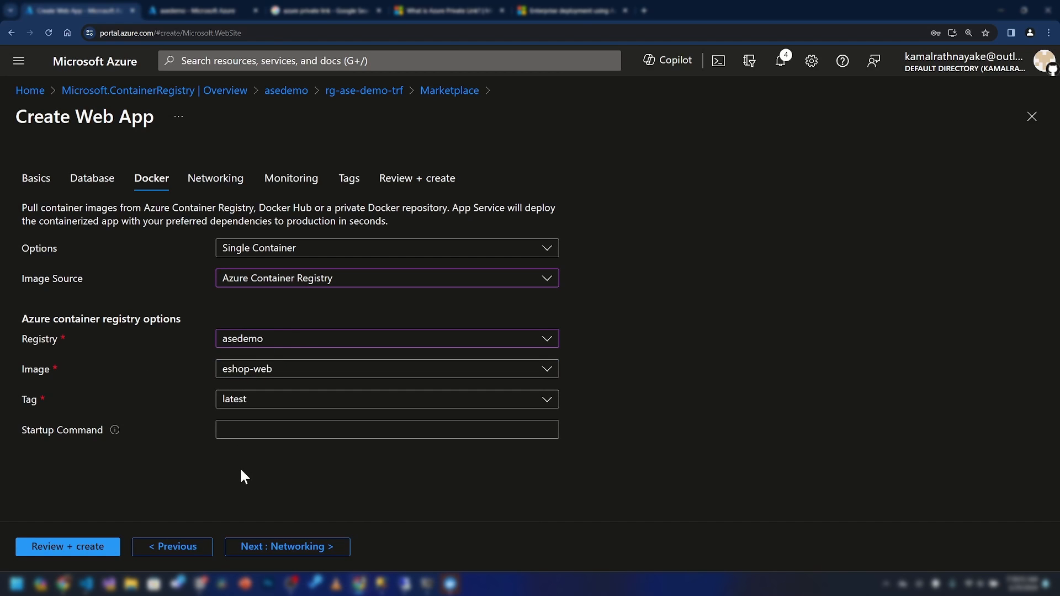
pyautogui.click(252, 548)
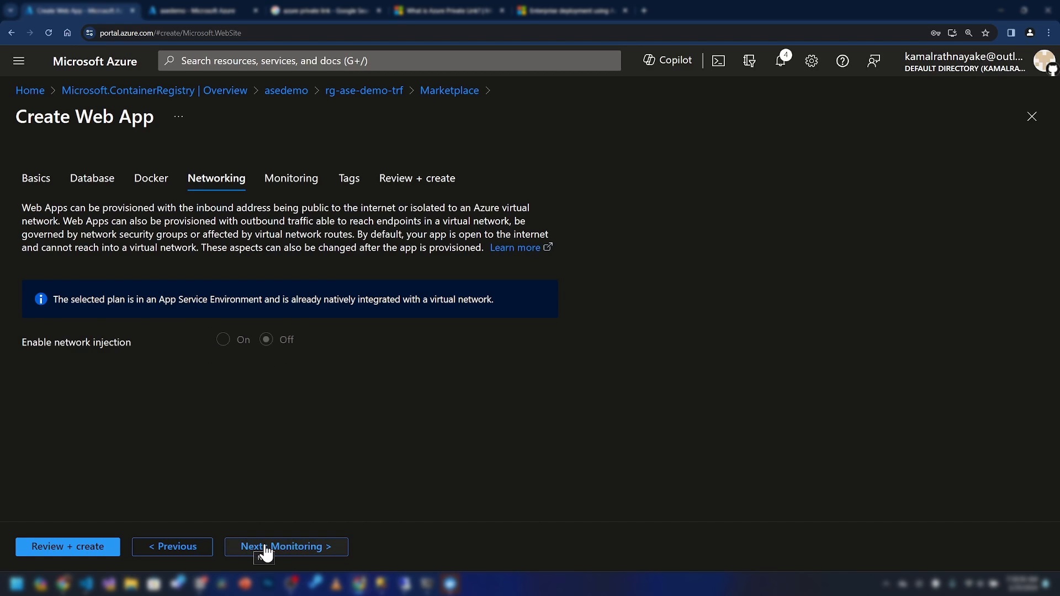
pyautogui.click(266, 548)
# Create the eshop web app and confirm in Deployment Center logs that eshop-web:latest started
pyautogui.click(66, 547)
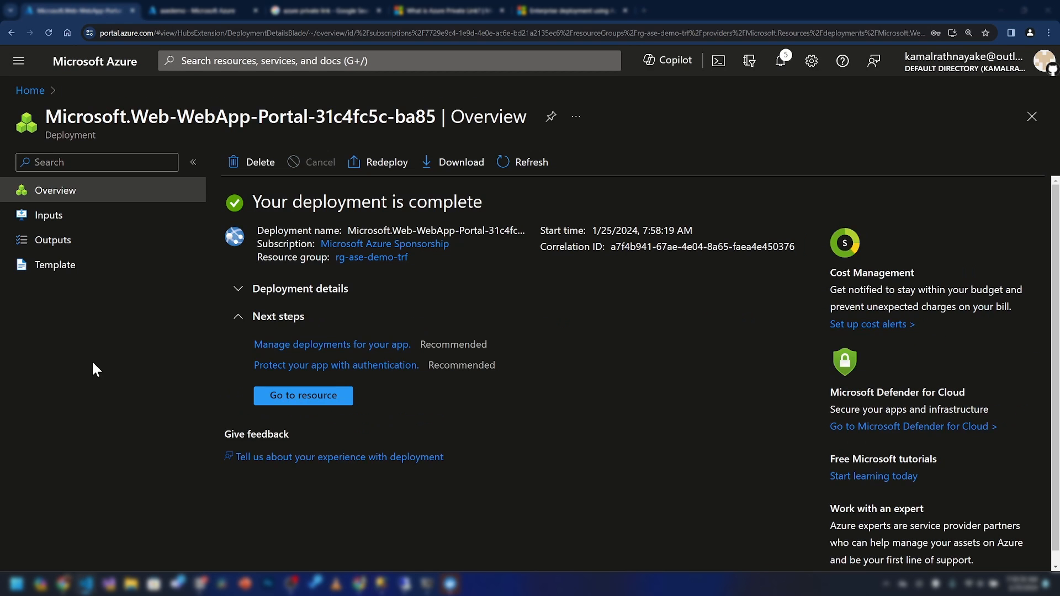
pyautogui.click(292, 396)
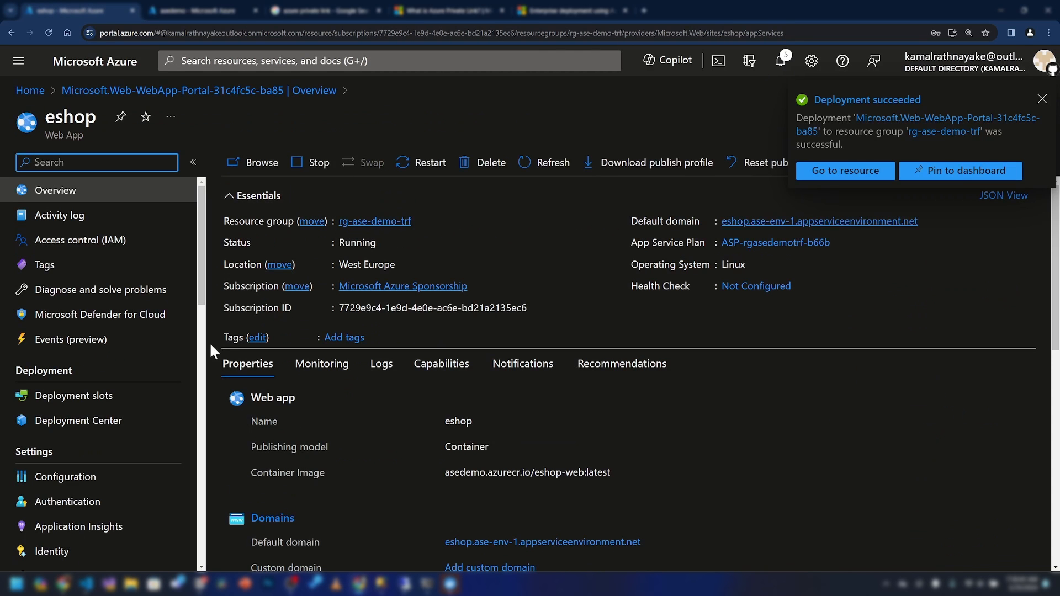
pyautogui.click(135, 421)
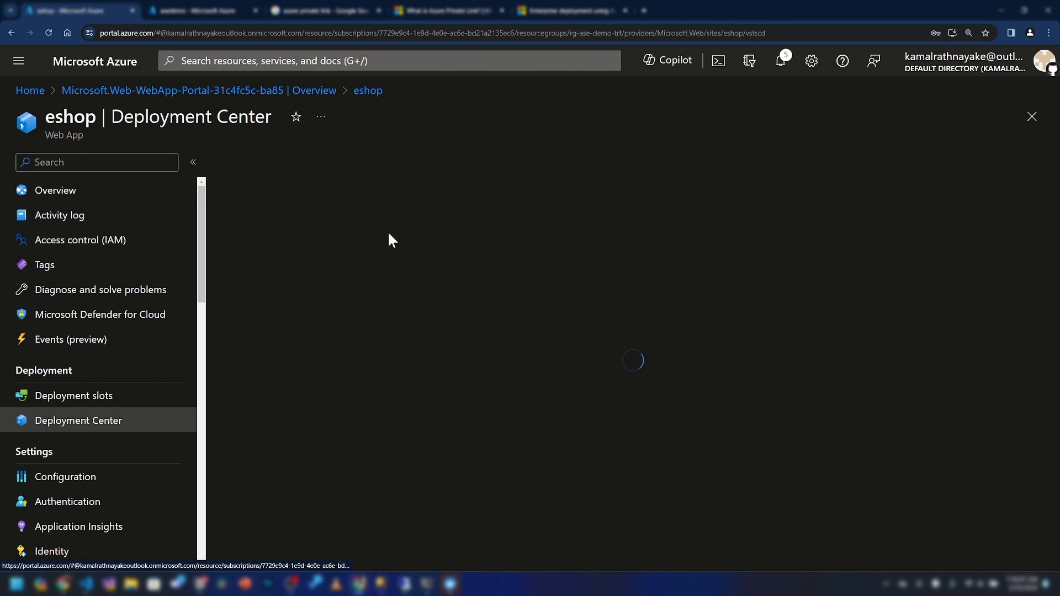
pyautogui.click(299, 202)
pyautogui.click(251, 205)
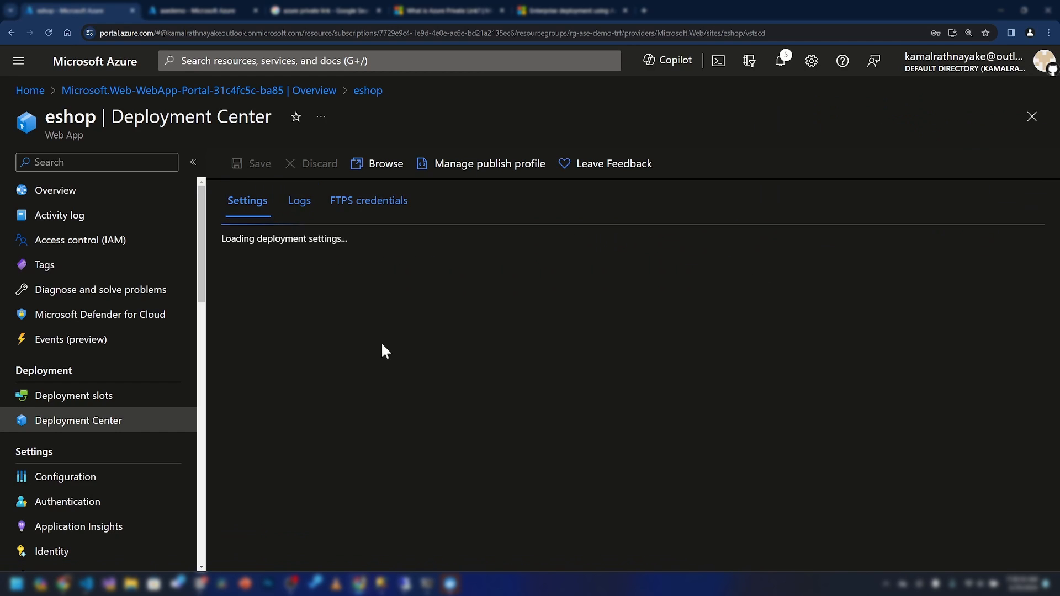
pyautogui.scroll(-2, 424, 402)
pyautogui.scroll(2, 359, 387)
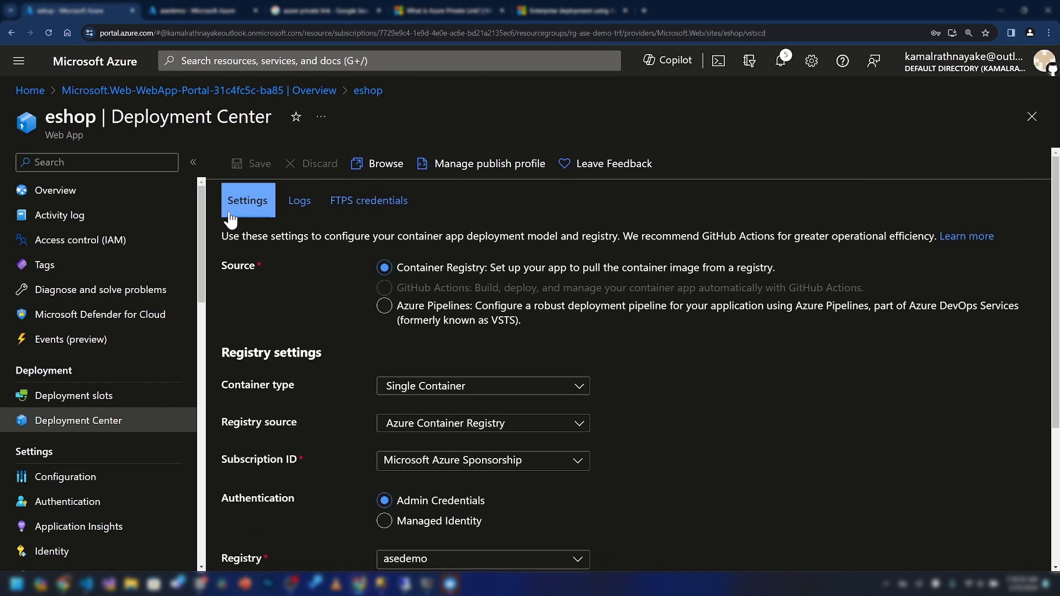
pyautogui.scroll(-2, 403, 490)
pyautogui.scroll(-2, 381, 386)
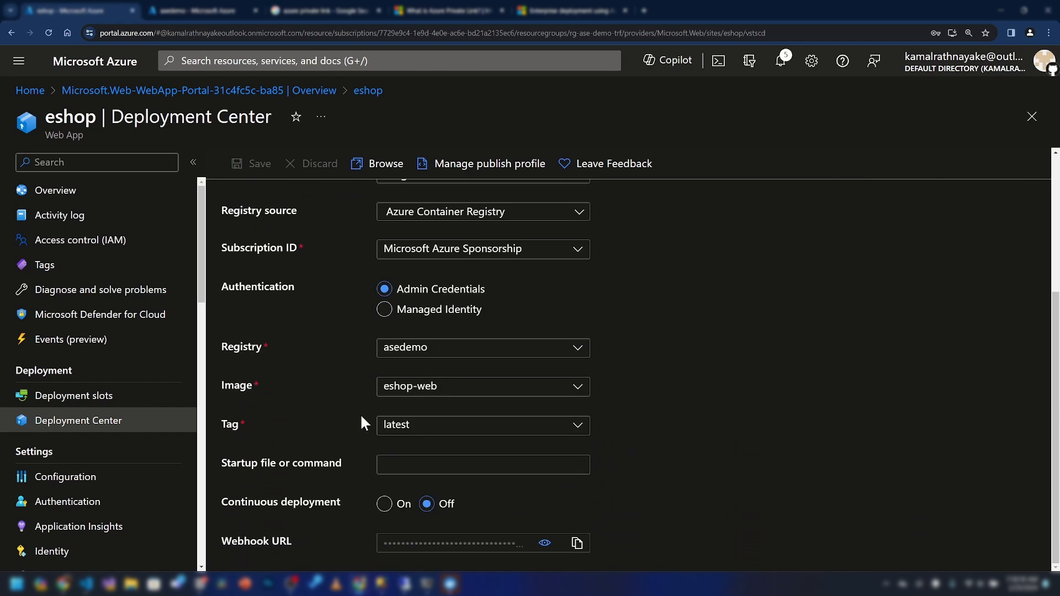
pyautogui.scroll(4, 371, 483)
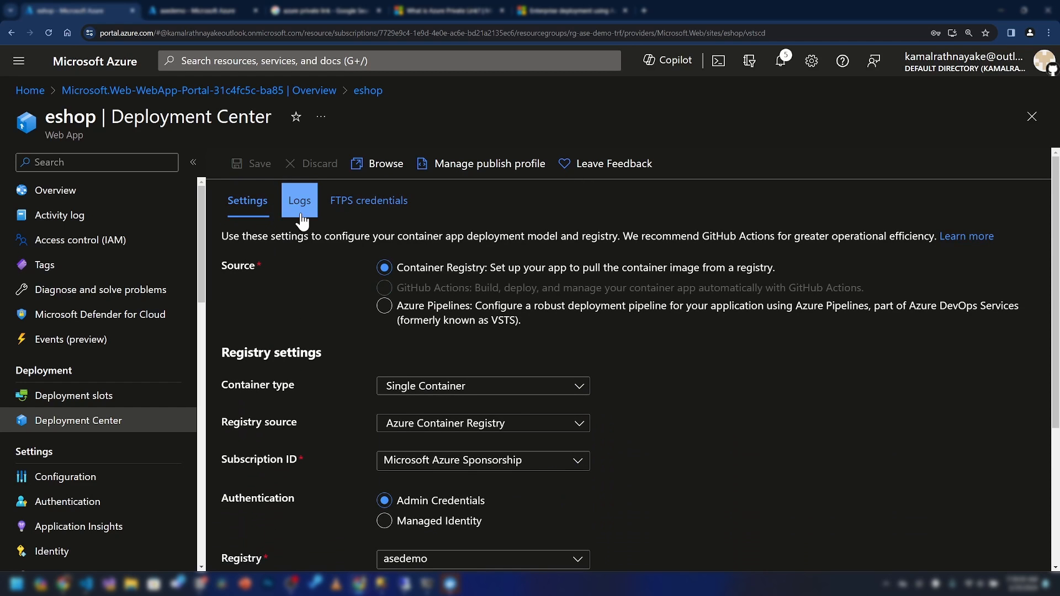
pyautogui.click(301, 216)
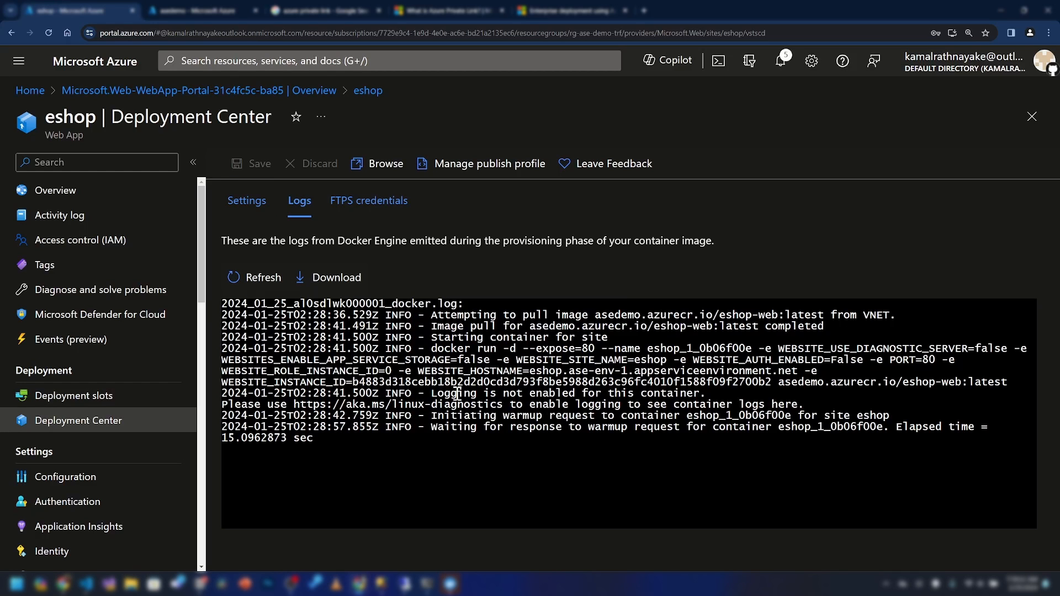
pyautogui.click(92, 481)
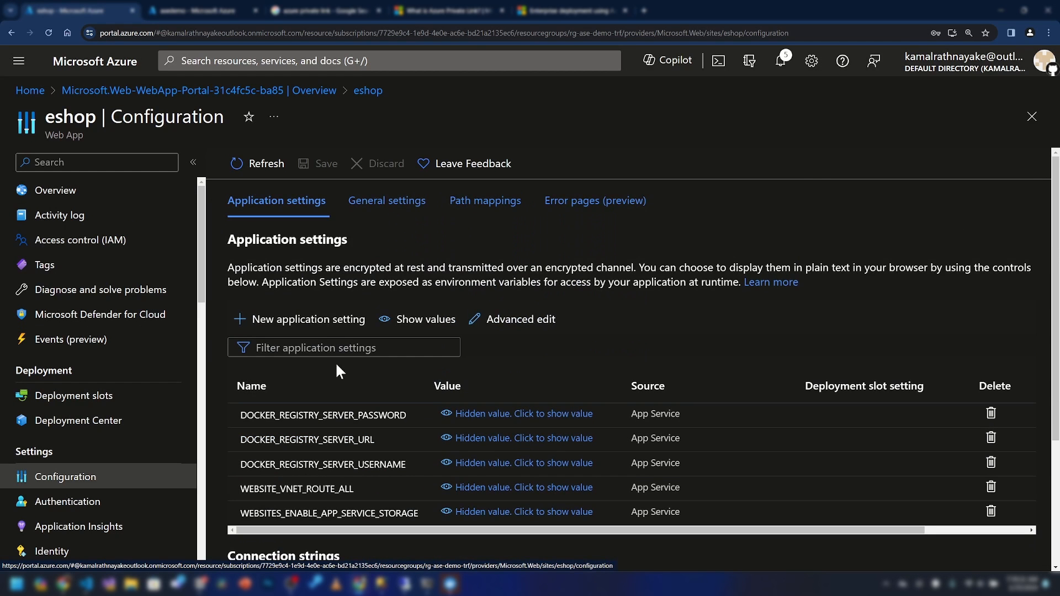
# Add the application setting Environment with value Docker
pyautogui.click(301, 320)
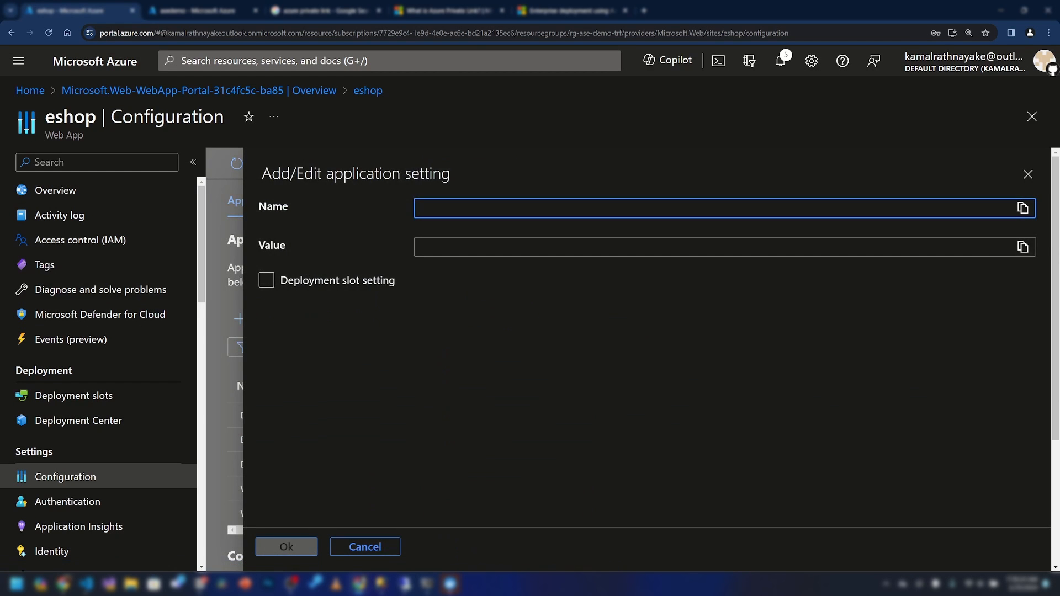
pyautogui.hotkey('alt', 'Tab')
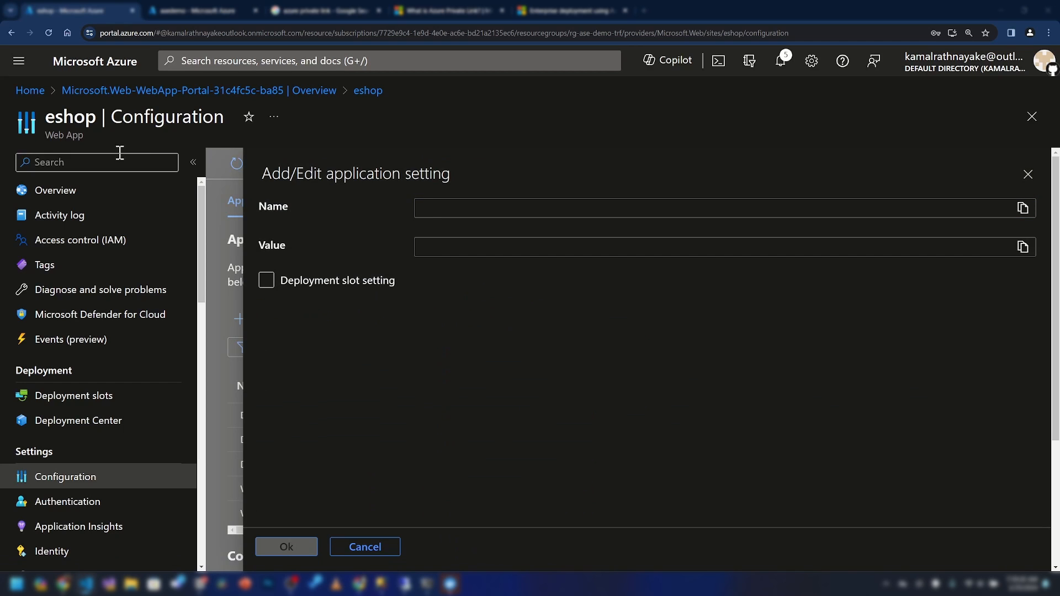
pyautogui.click(484, 207)
pyautogui.write('Environment')
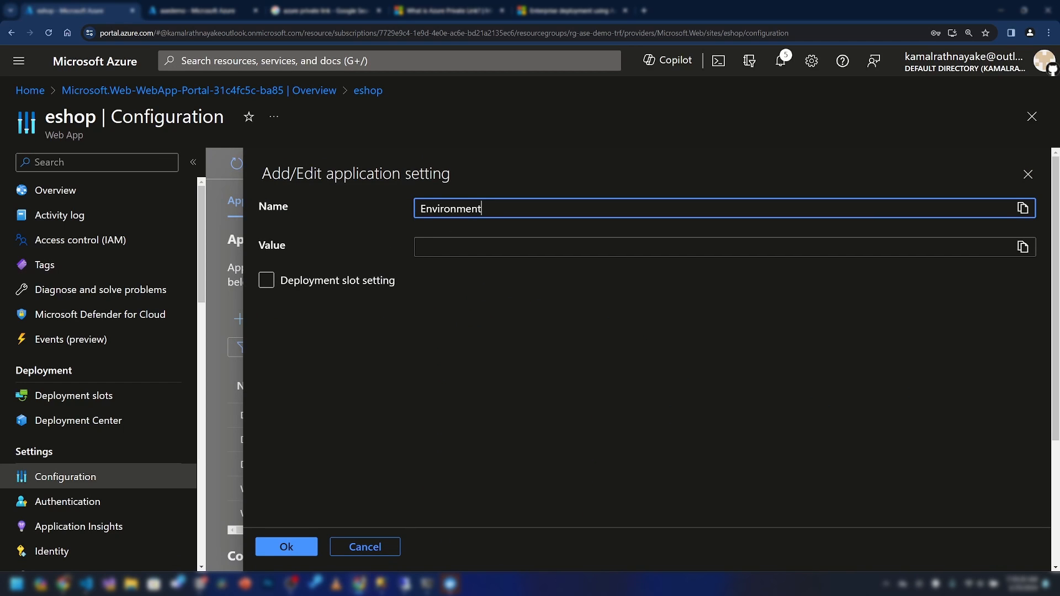
pyautogui.click(456, 245)
pyautogui.write('Docker')
pyautogui.moveTo(450, 208); pyautogui.dragTo(514, 212)
pyautogui.click(290, 548)
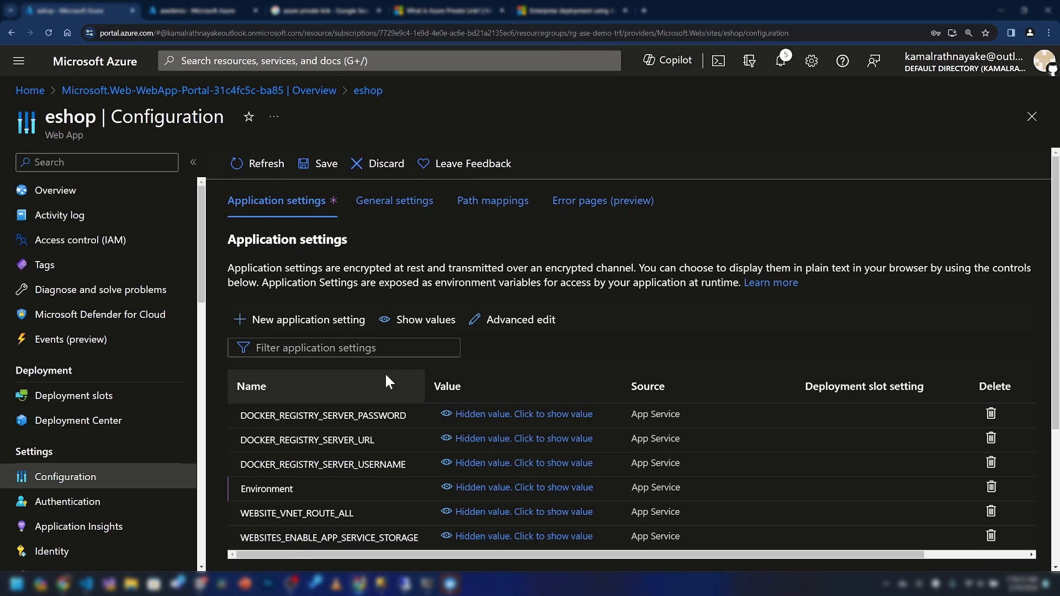
# Start another application setting named AppIdentityDbContext
pyautogui.click(276, 321)
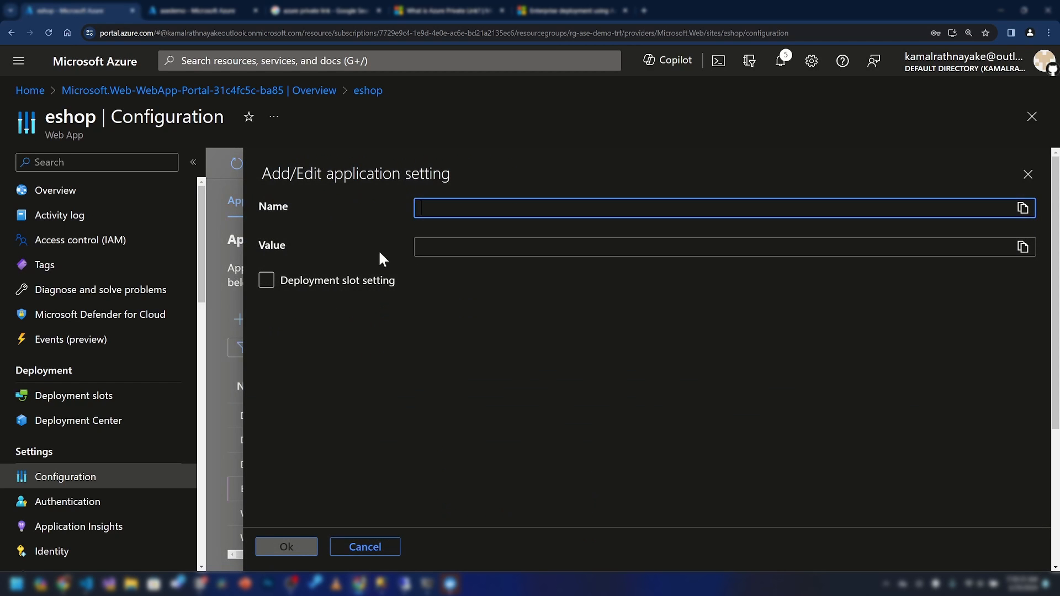
pyautogui.click(86, 586)
pyautogui.write('AppIdentityDbContext')
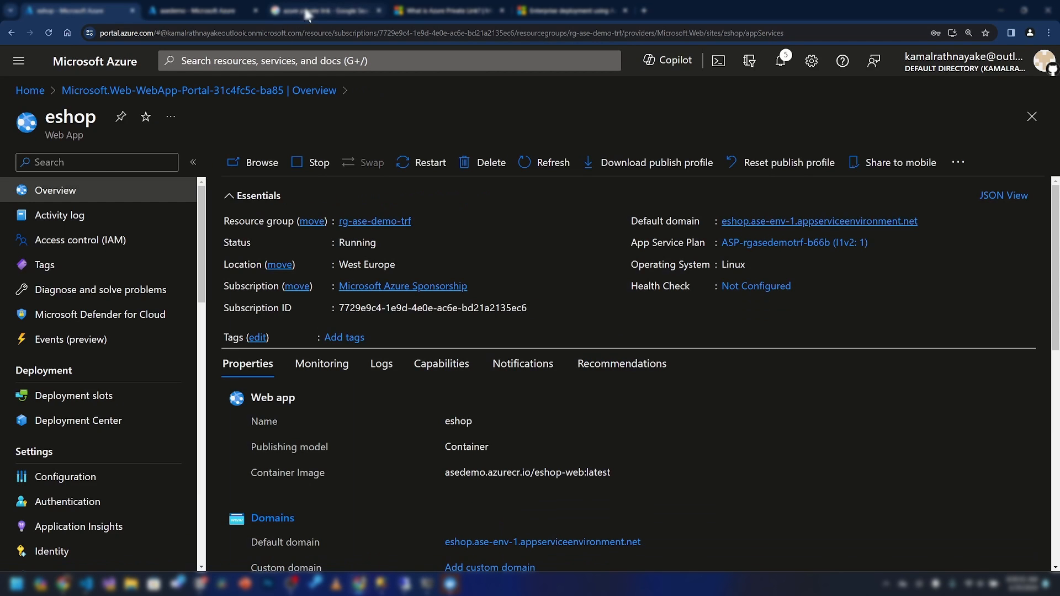
pyautogui.click(308, 13)
pyautogui.click(297, 32)
pyautogui.write('asp')
pyautogui.press('BackSpace')
pyautogui.press('BackSpace')
pyautogui.press('BackSpace')
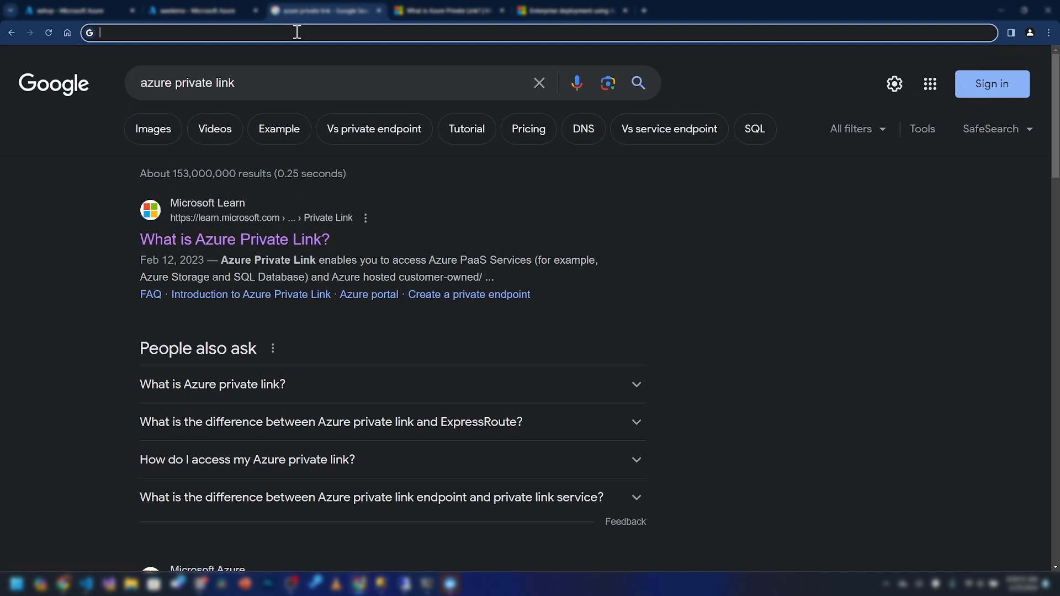
pyautogui.write('asp.net demo ')
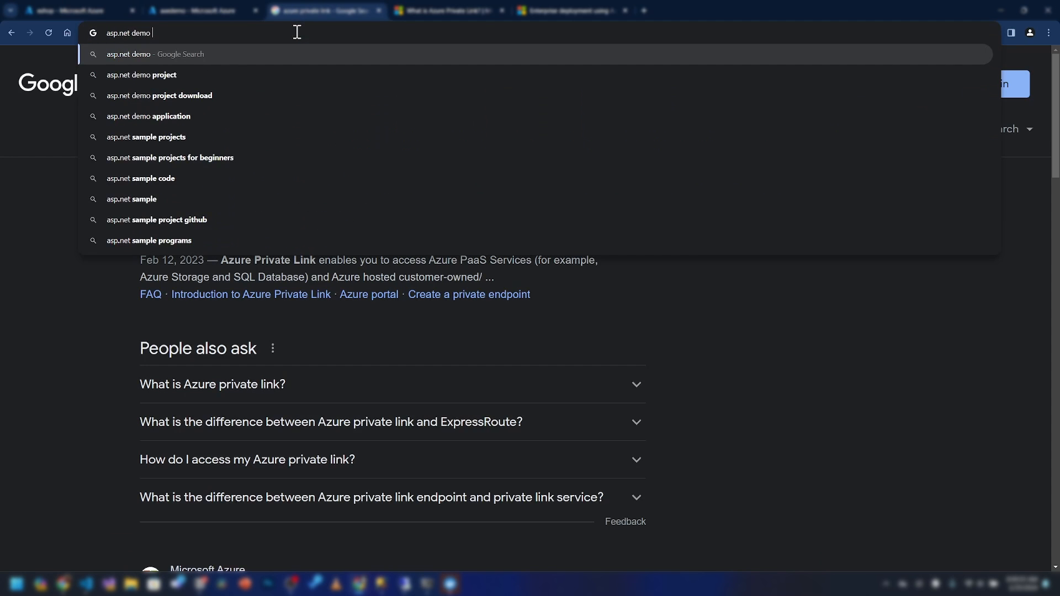
pyautogui.write('eshop github')
pyautogui.press('Return')
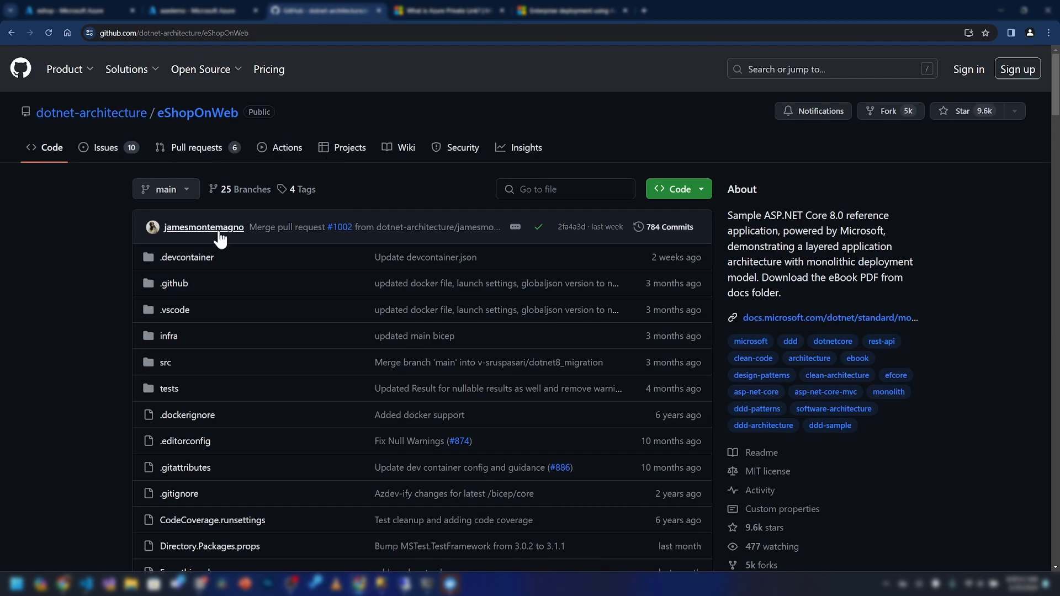
pyautogui.scroll(-20, 226, 285)
pyautogui.scroll(-7, 224, 295)
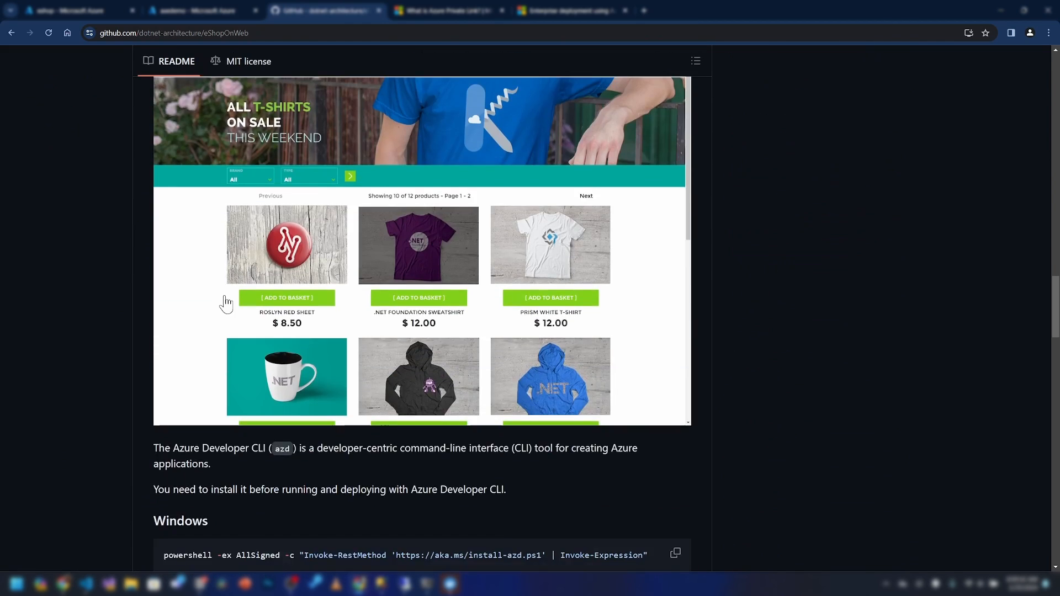
pyautogui.scroll(1, 230, 301)
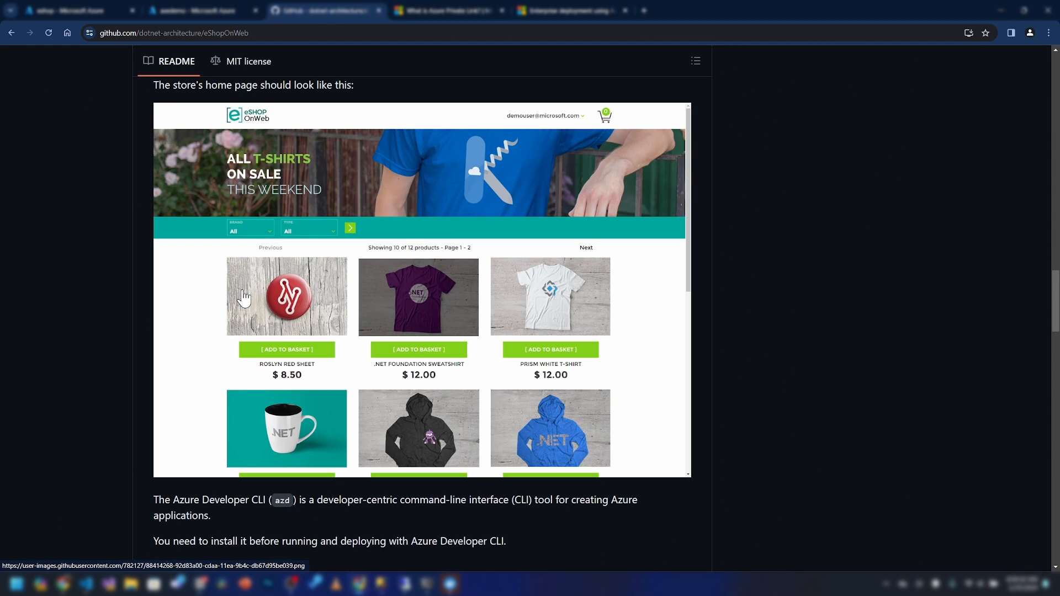
pyautogui.scroll(-10, 243, 299)
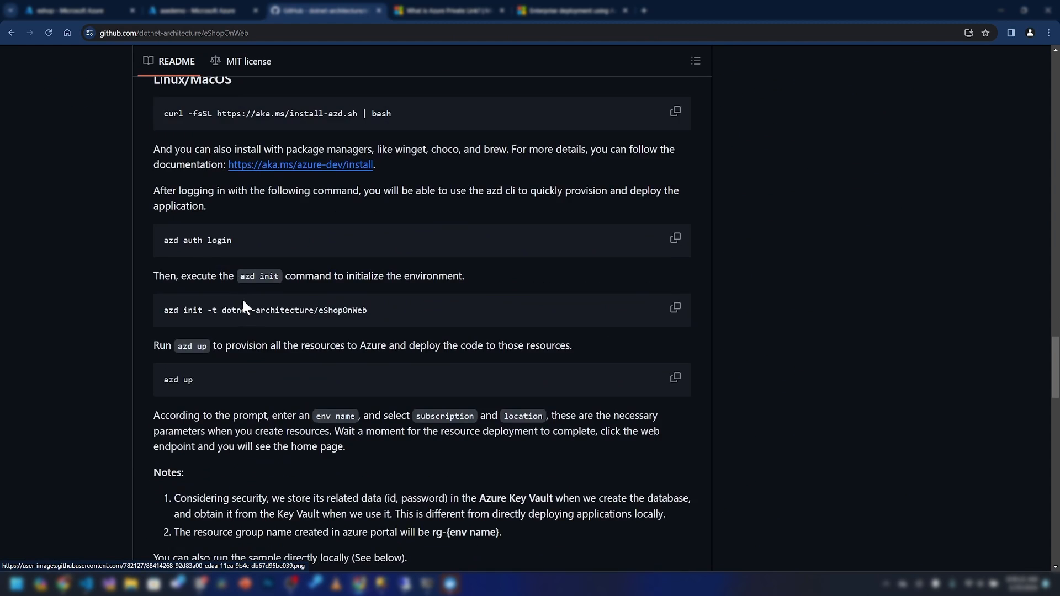
pyautogui.scroll(15, 245, 301)
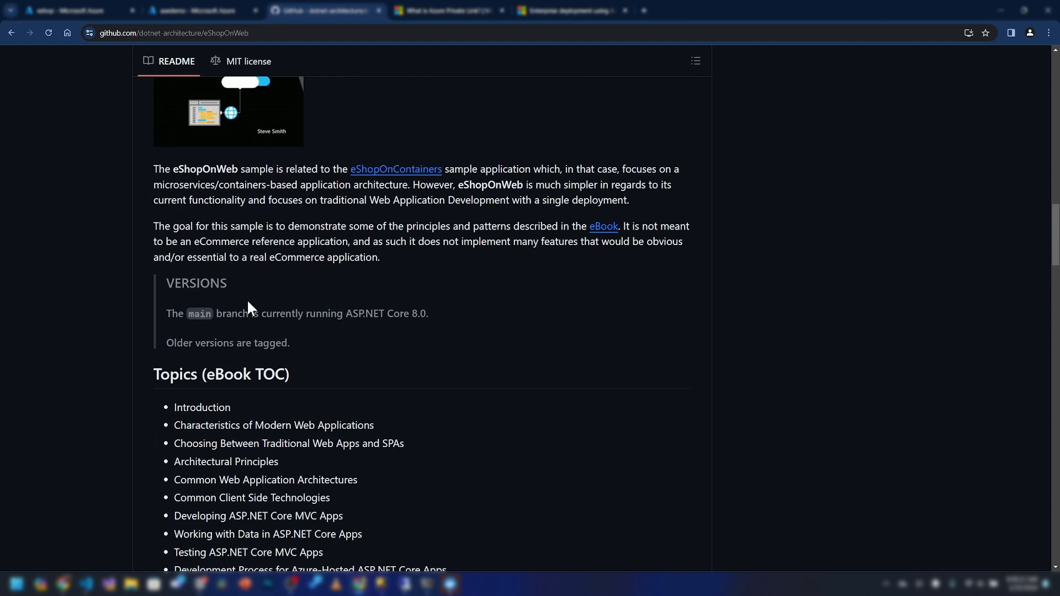
pyautogui.click(205, 10)
pyautogui.click(100, 10)
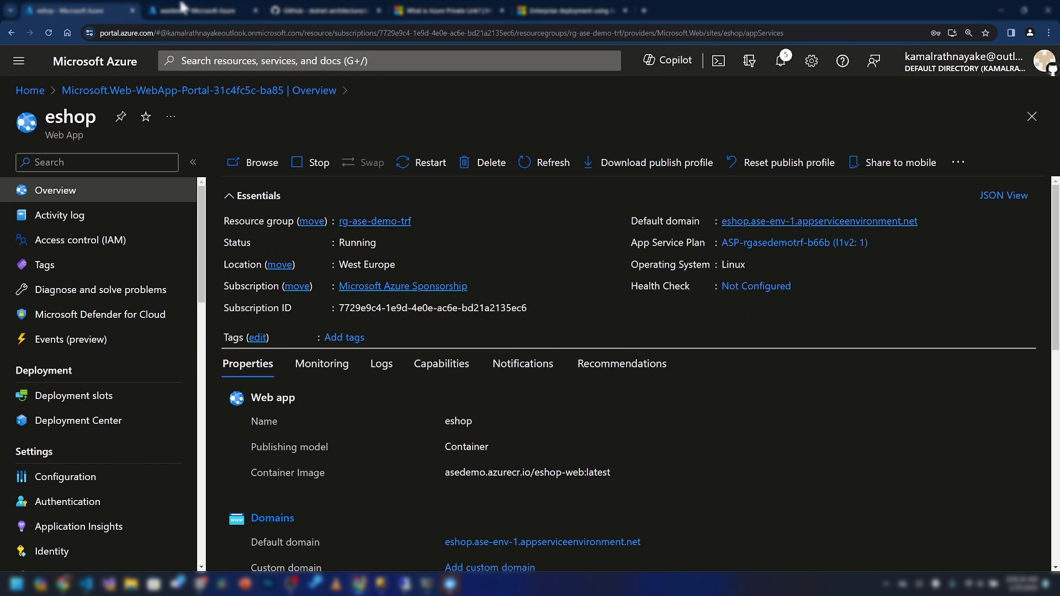
# Go to the Azure portal home and open the rg-ase-demo-trf resource group
pyautogui.click(182, 8)
pyautogui.click(78, 8)
pyautogui.click(171, 8)
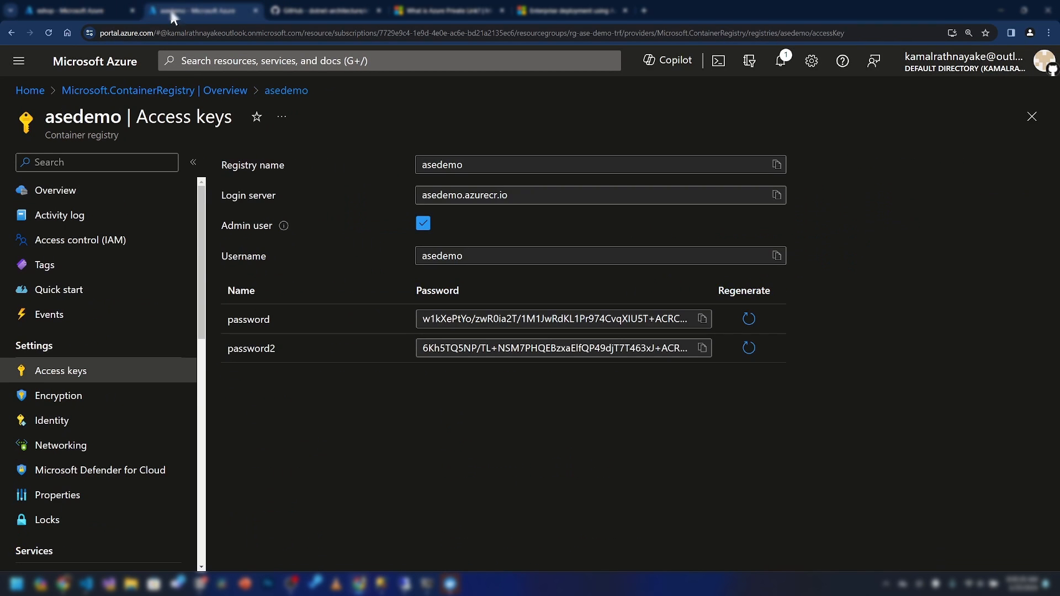
pyautogui.click(91, 67)
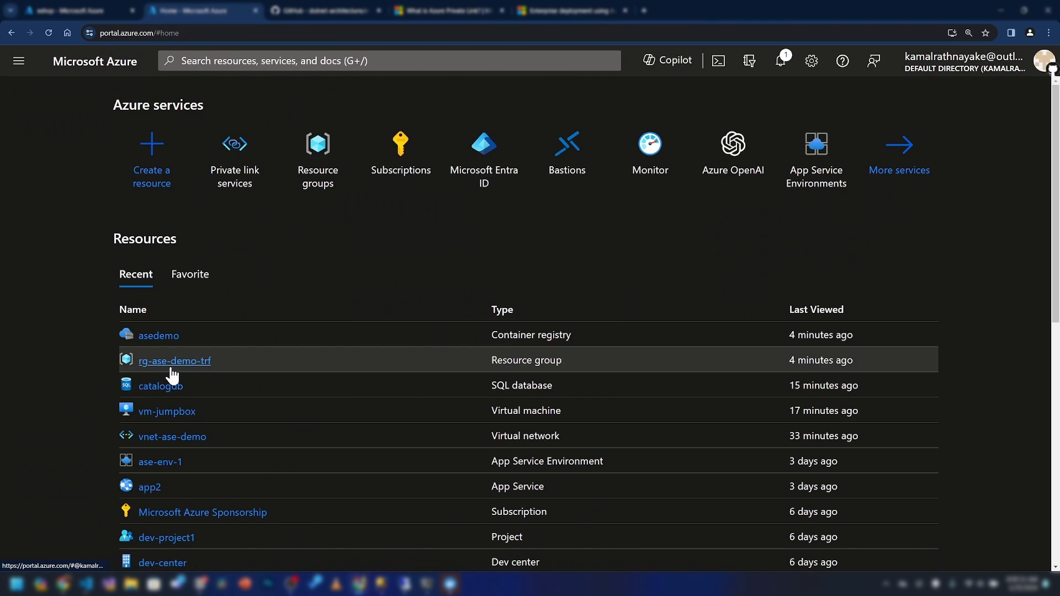
pyautogui.click(171, 369)
pyautogui.scroll(-2, 297, 482)
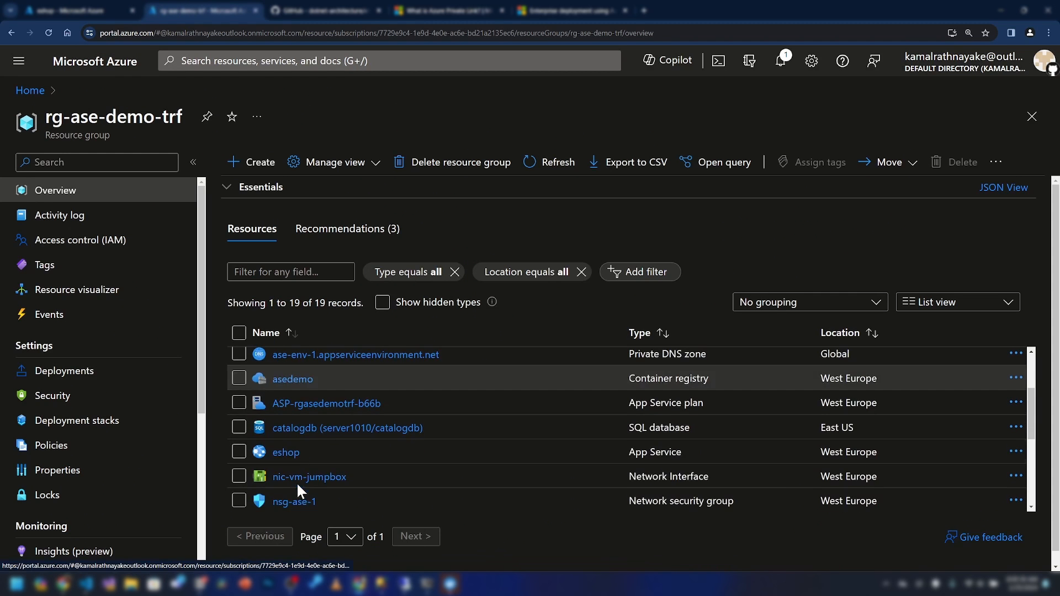
pyautogui.scroll(-1, 306, 436)
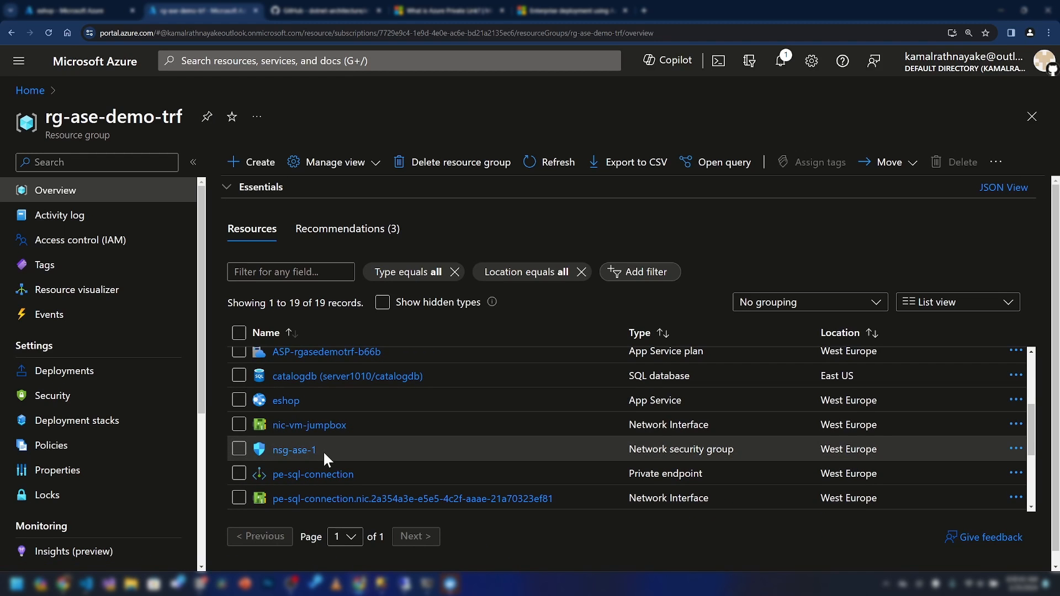
# Open the server1010 SQL server from the resource group's list
pyautogui.click(61, 10)
pyautogui.click(193, 10)
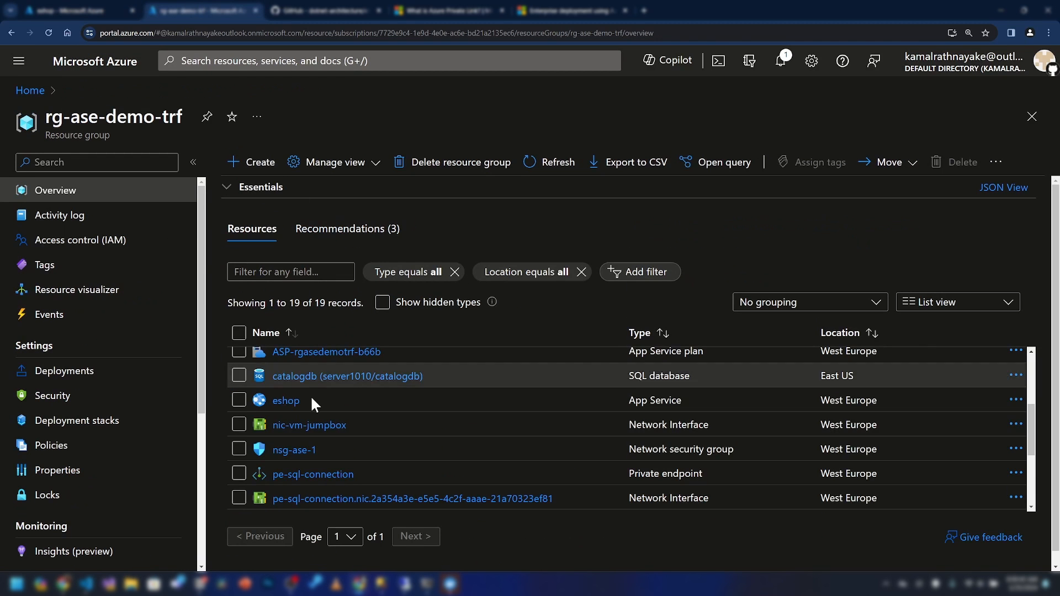
pyautogui.scroll(-3, 325, 454)
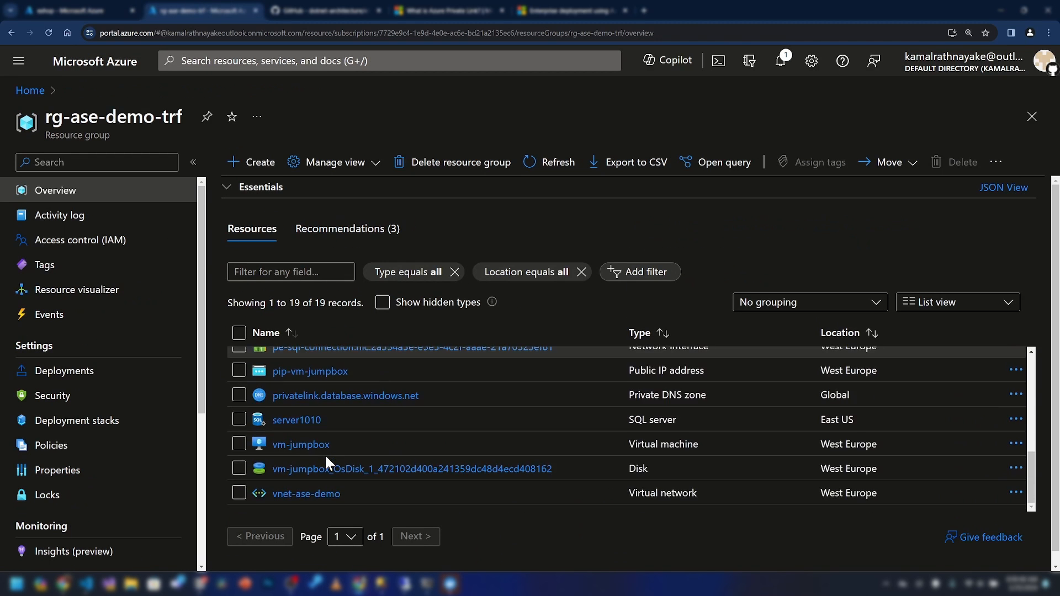
pyautogui.click(309, 420)
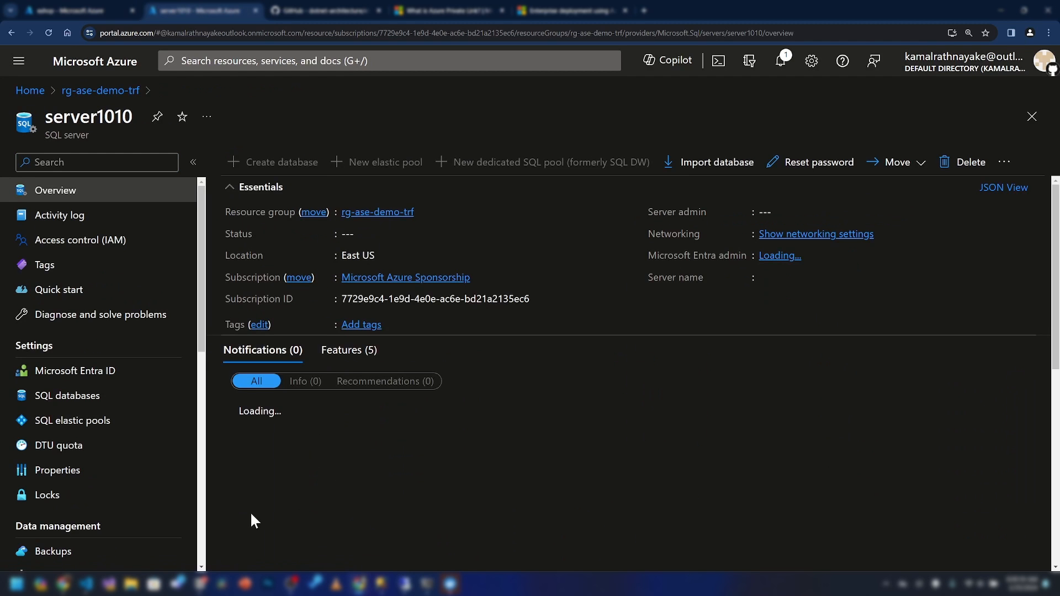
# Create the identitydb database on server1010, then go back to the eshop web app
pyautogui.click(247, 162)
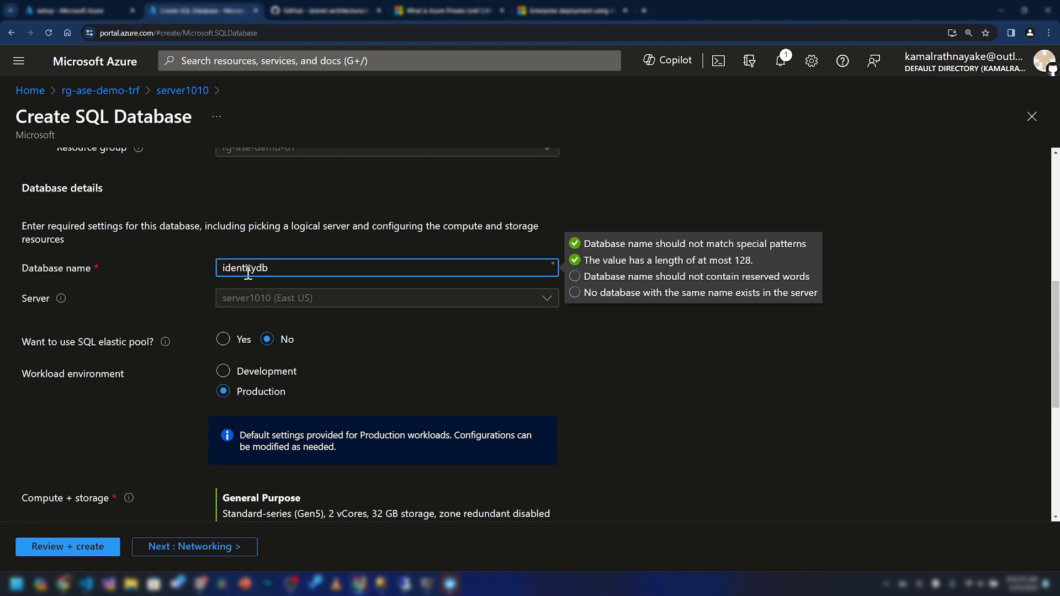
pyautogui.click(303, 234)
pyautogui.scroll(-1, 317, 254)
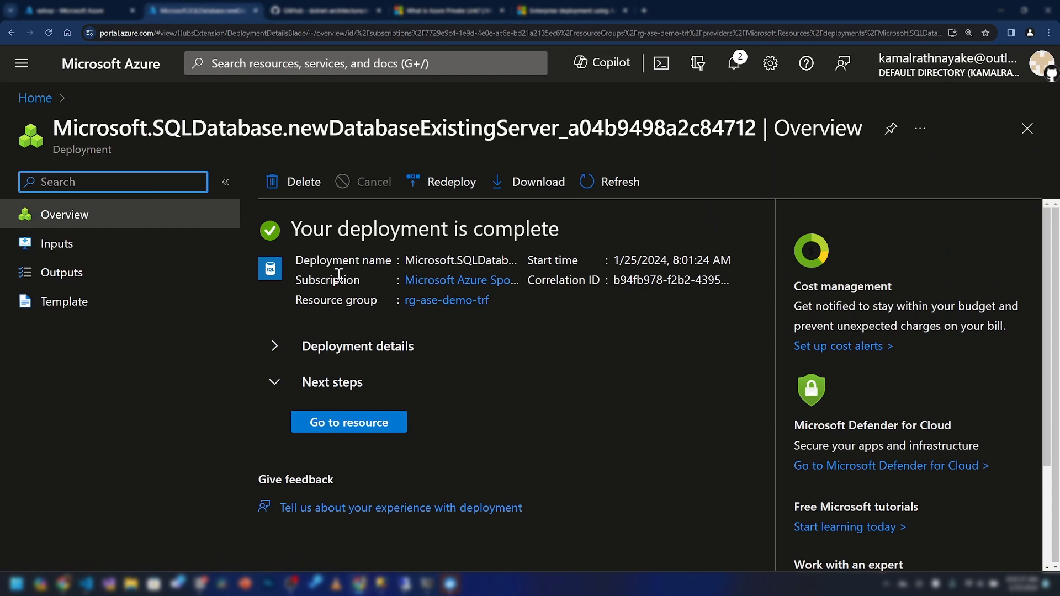
pyautogui.click(348, 423)
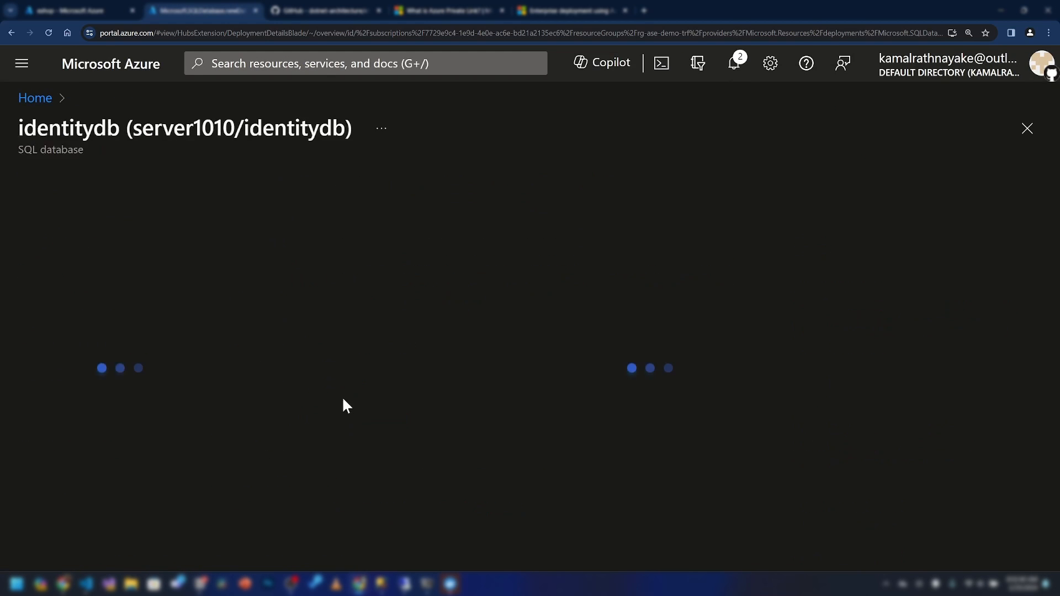
pyautogui.click(118, 10)
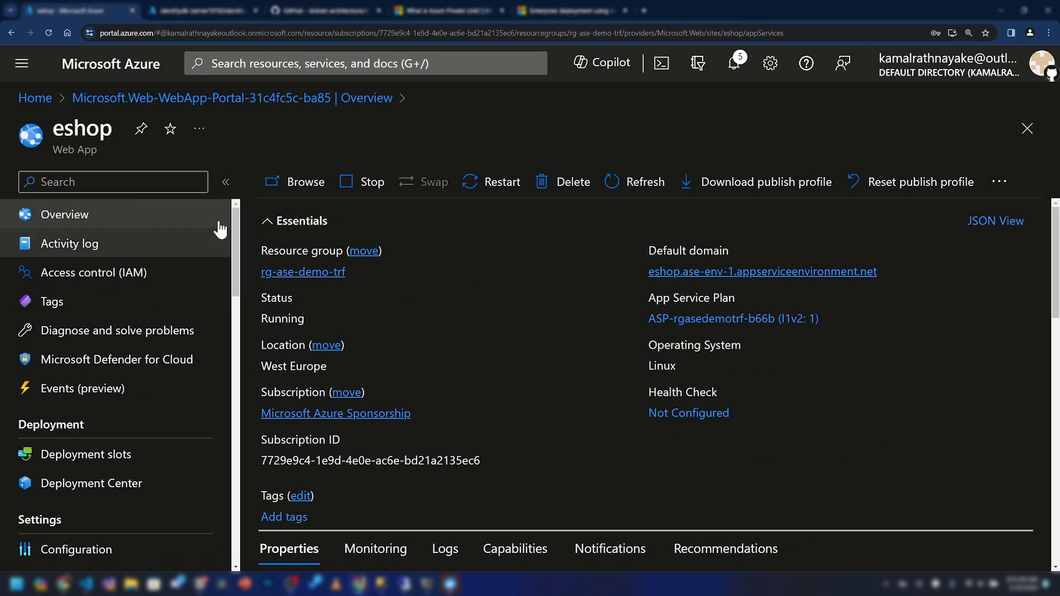
# Check that eshop's Configuration lists the AppIdentityDbContext and CatalogContext settings
pyautogui.scroll(-1, 111, 419)
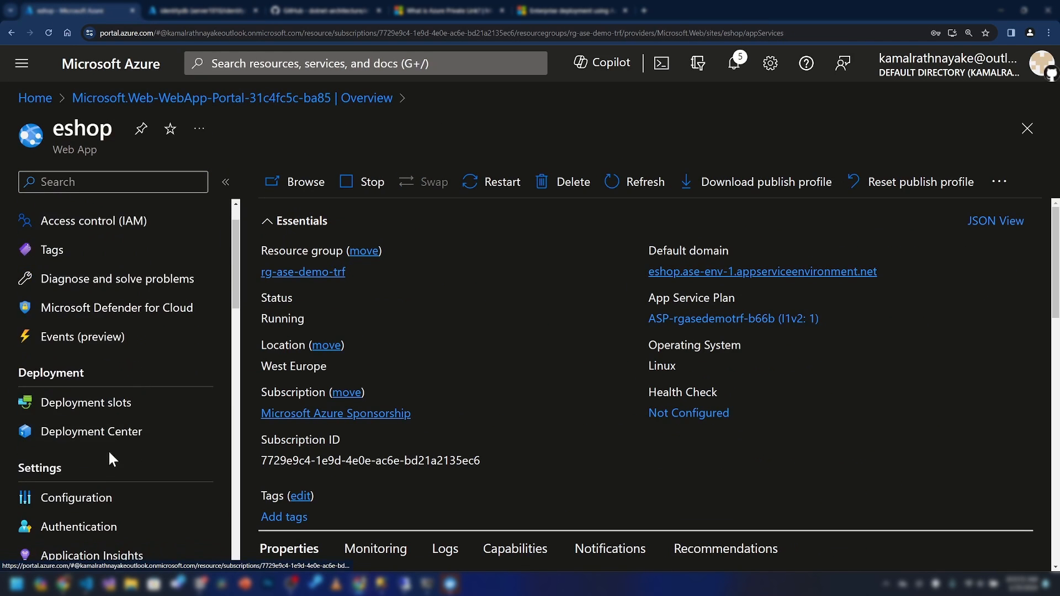
pyautogui.click(92, 498)
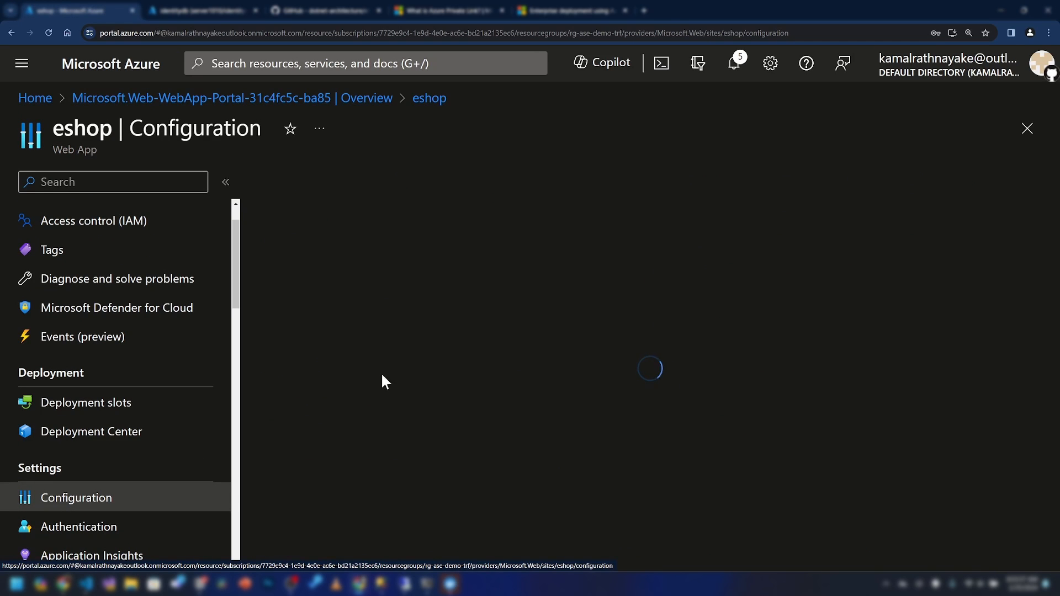
pyautogui.scroll(-5, 417, 313)
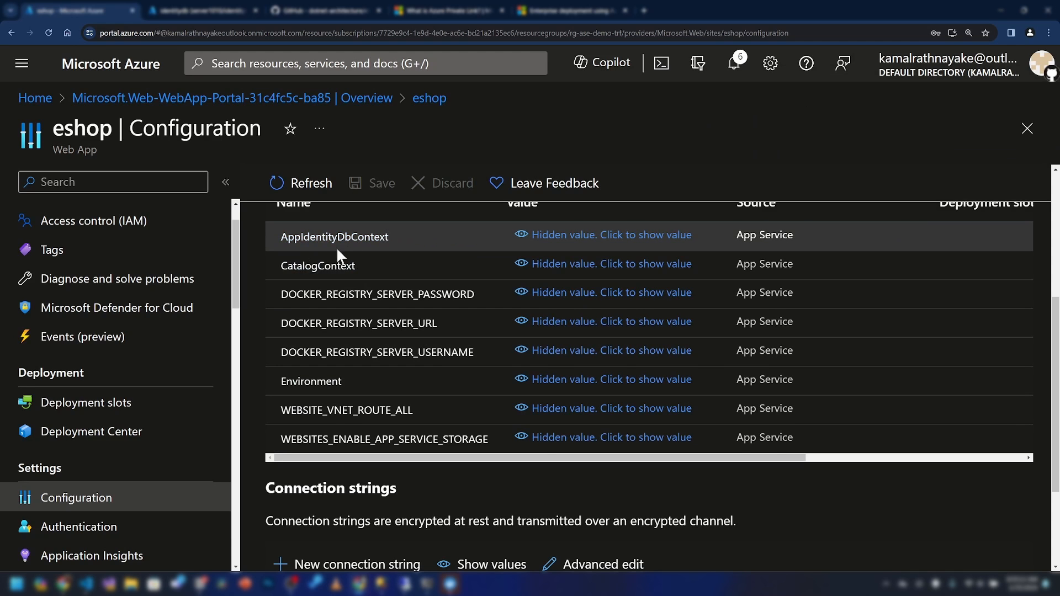
pyautogui.scroll(4, 380, 243)
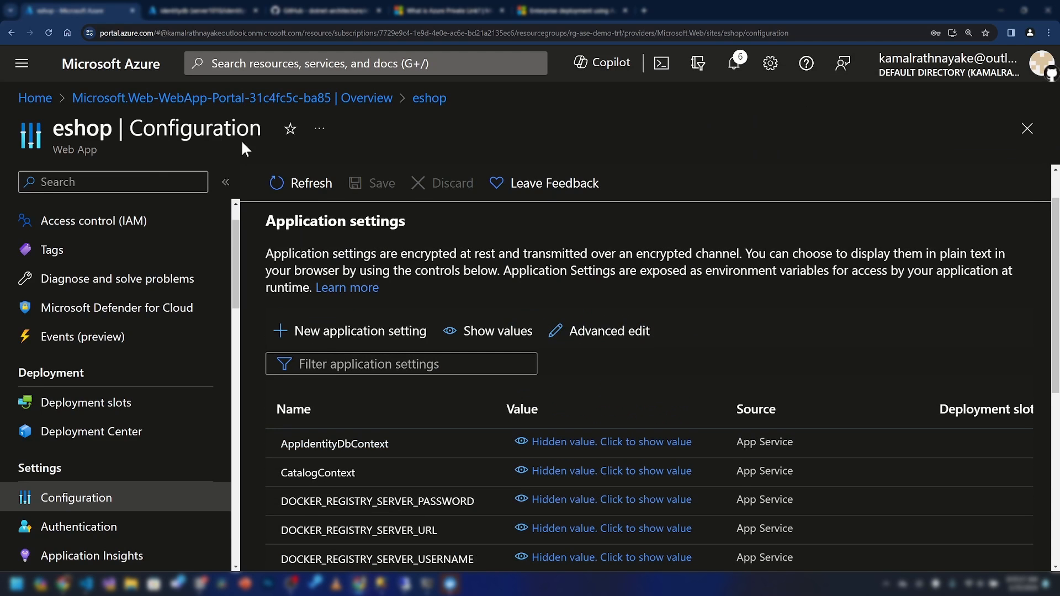
pyautogui.scroll(2, 110, 243)
# Copy the eshop web app's default domain from Overview and switch to Remote Desktop
pyautogui.click(143, 216)
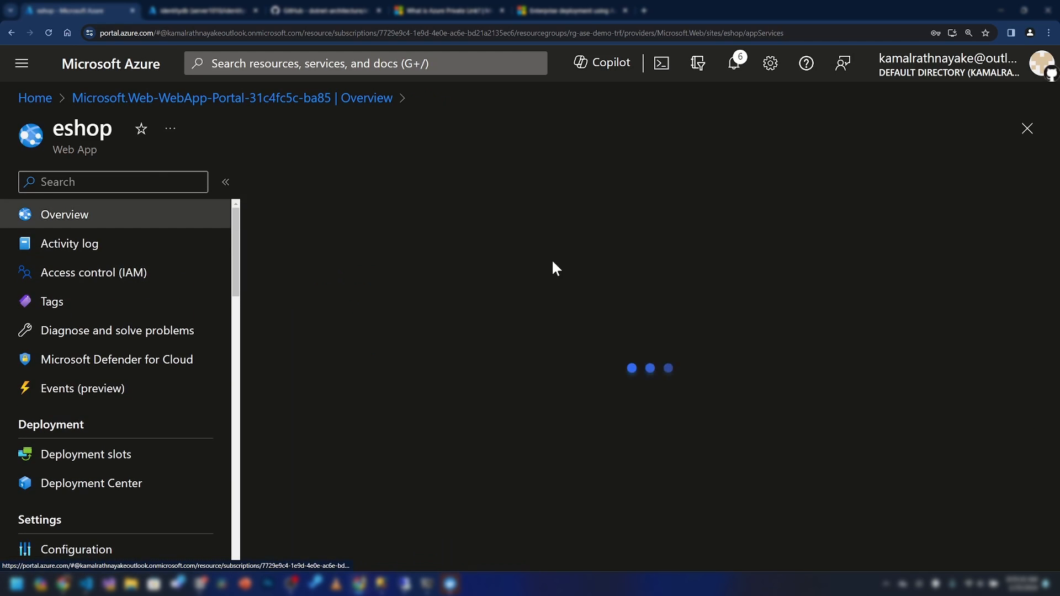
pyautogui.click(888, 270)
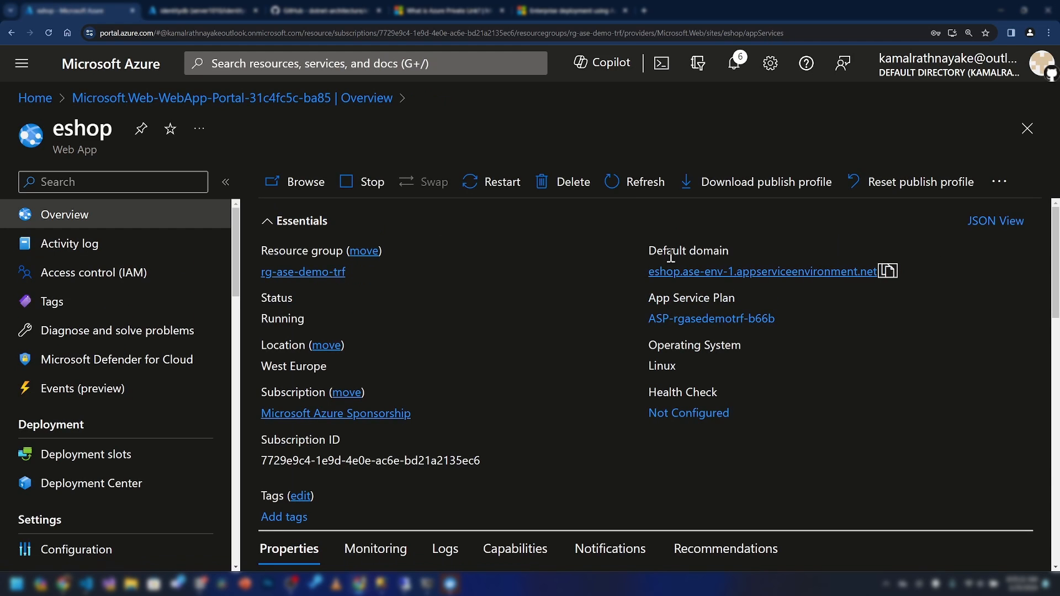
pyautogui.click(406, 583)
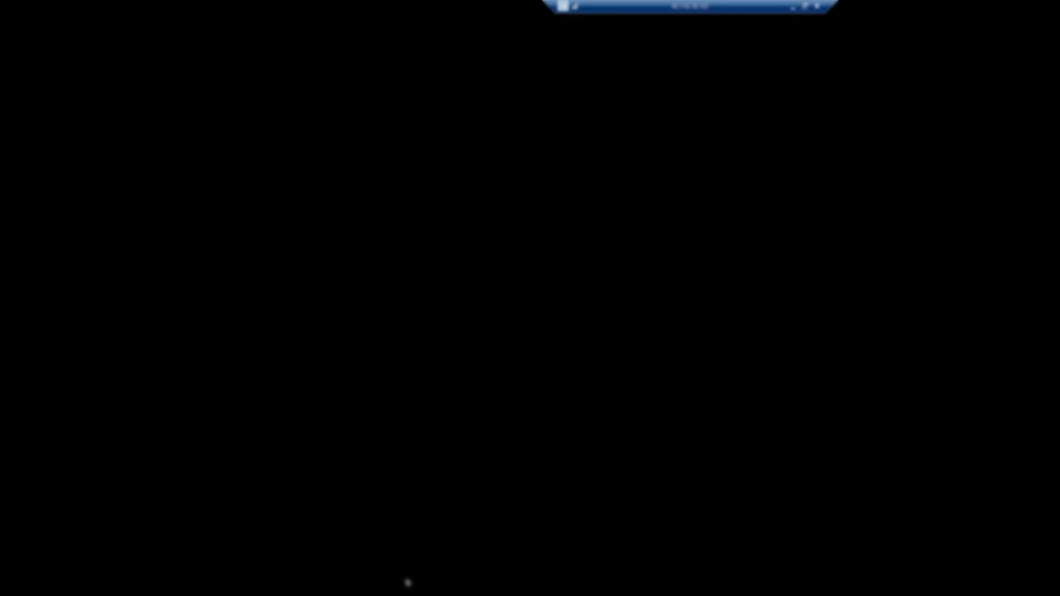
# Launch Chrome, load the copied eShop address, maximize it and zoom to 150%
pyautogui.doubleClick(356, 6)
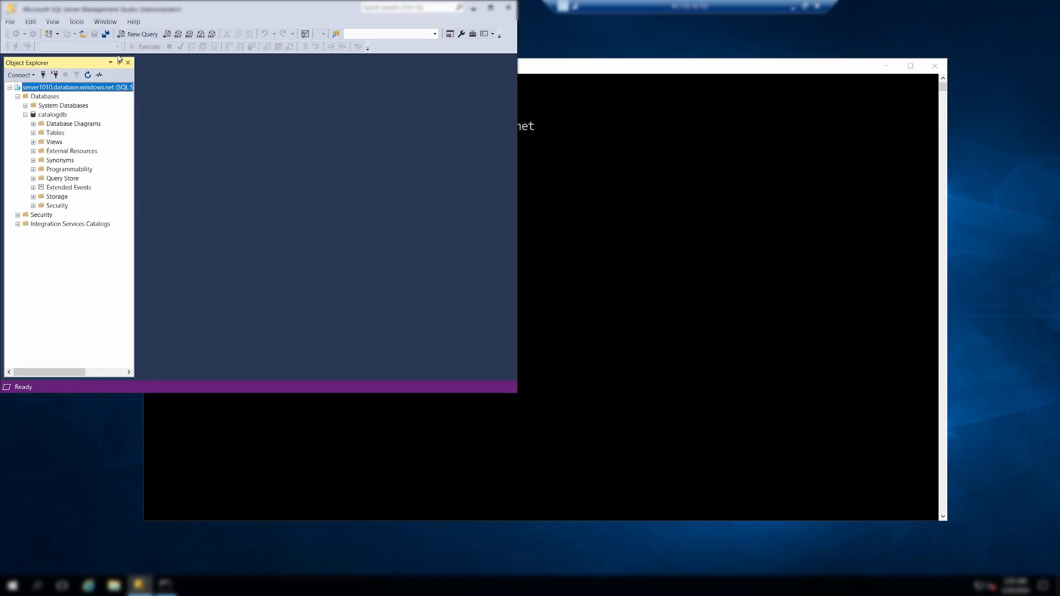
pyautogui.moveTo(131, 3); pyautogui.dragTo(225, 34)
pyautogui.doubleClick(20, 77)
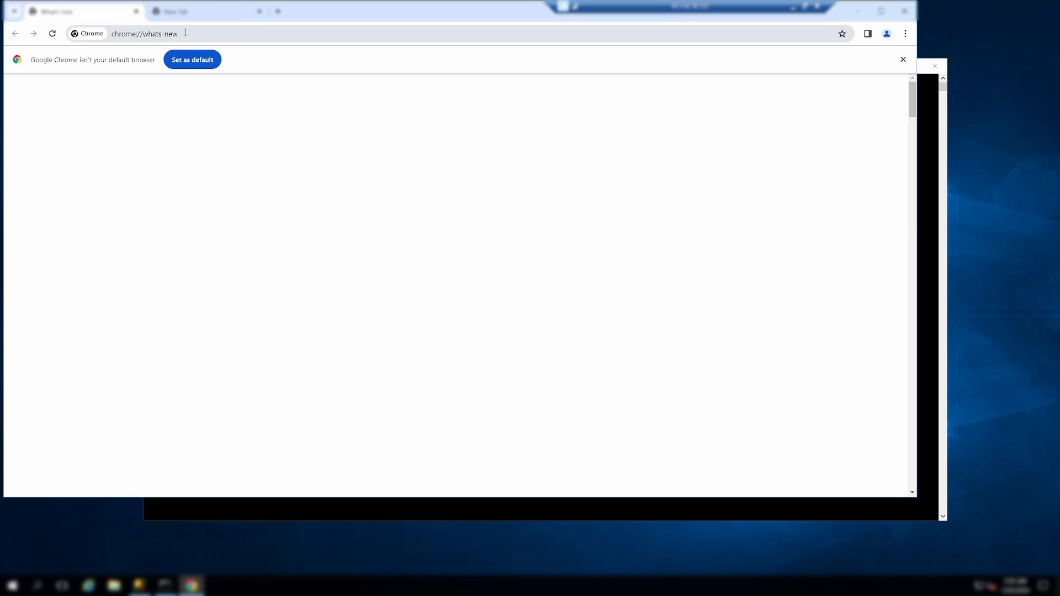
pyautogui.click(186, 33)
pyautogui.hotkey('ctrl', 'v')
pyautogui.press('Return')
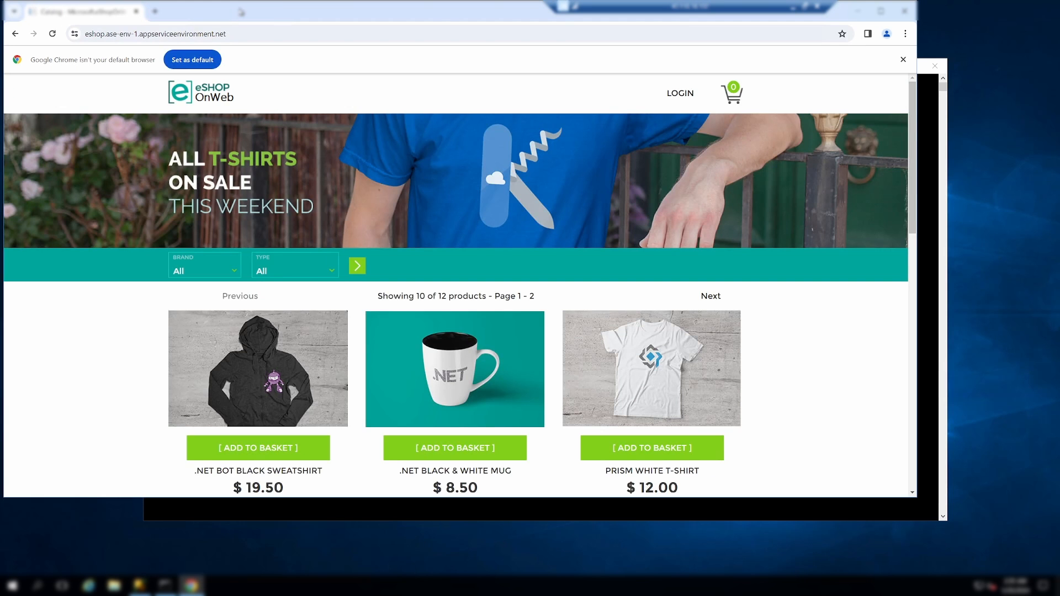
pyautogui.doubleClick(242, 12)
pyautogui.hotkey('ctrl', '+')
pyautogui.hotkey('ctrl', '+')
pyautogui.hotkey('ctrl', '+')
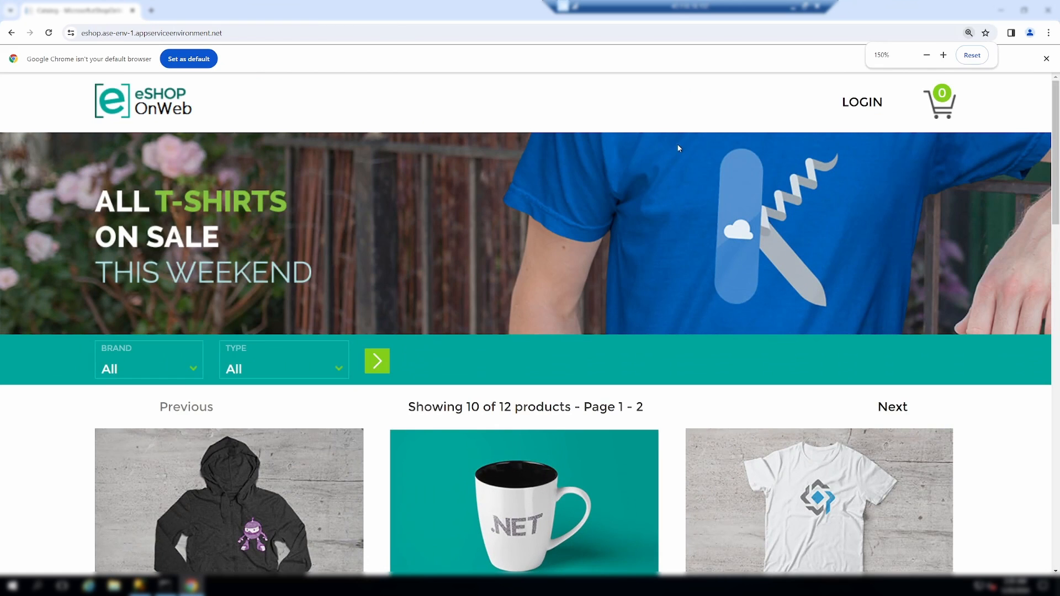
# Register a new eShop user with an email and password, then minimize Chrome
pyautogui.click(862, 100)
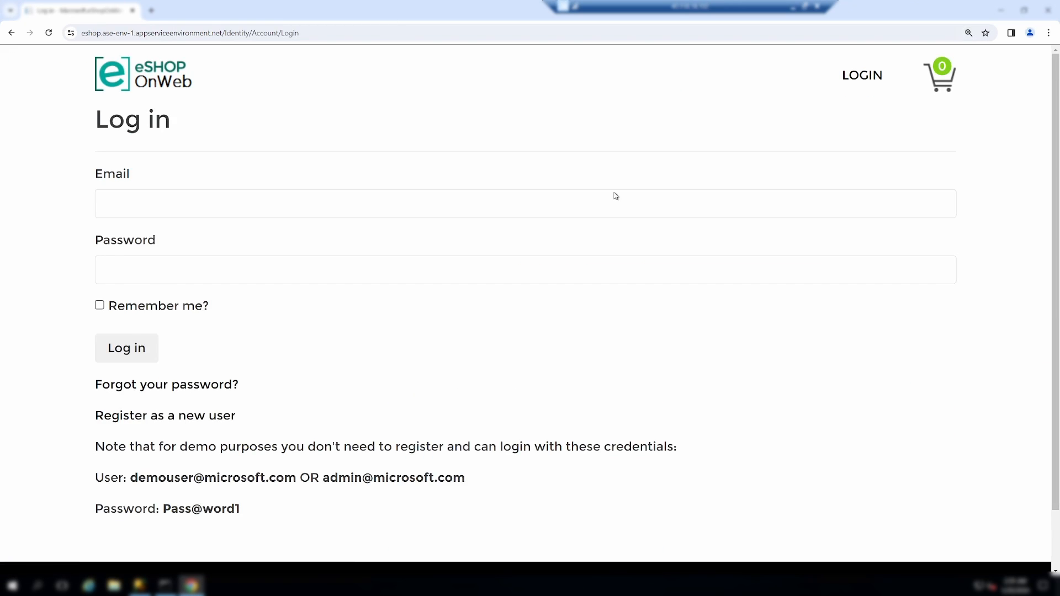
pyautogui.scroll(-1, 366, 307)
pyautogui.click(191, 350)
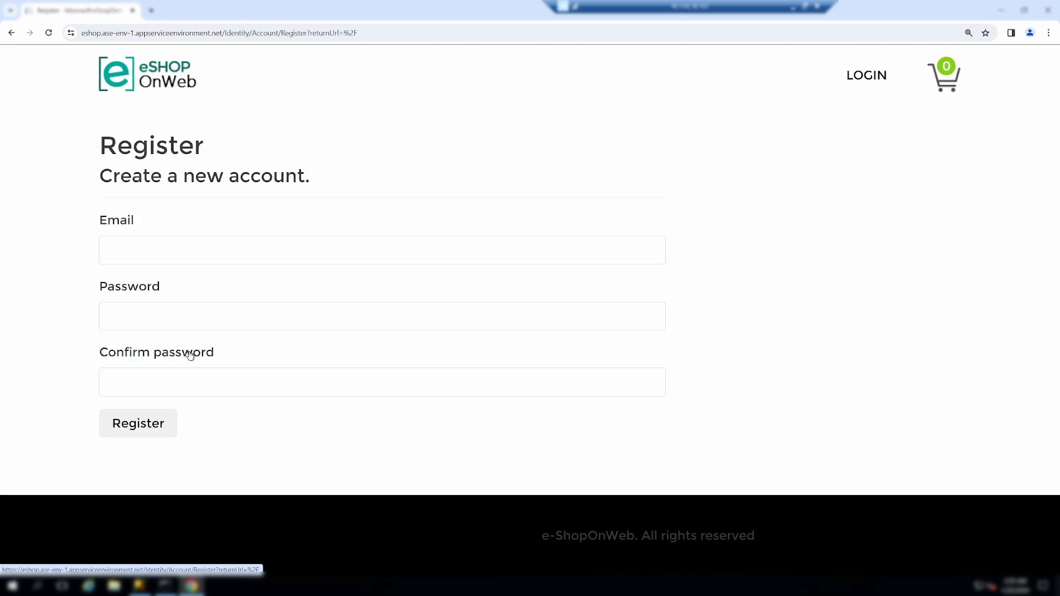
pyautogui.click(197, 249)
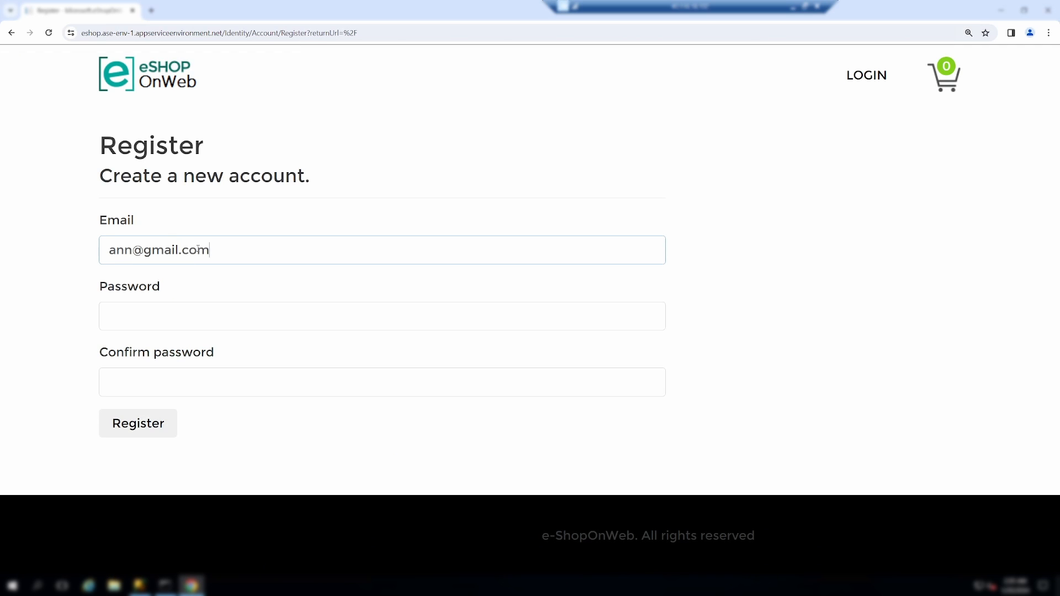
pyautogui.press('Tab')
pyautogui.write('Pas')
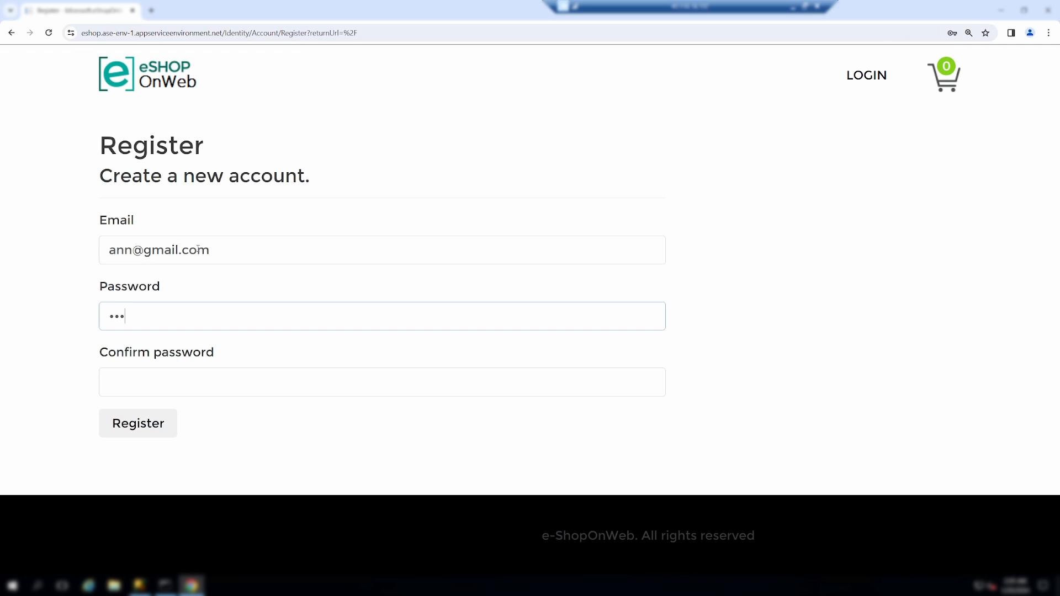
pyautogui.write('sword123')
pyautogui.press('Tab')
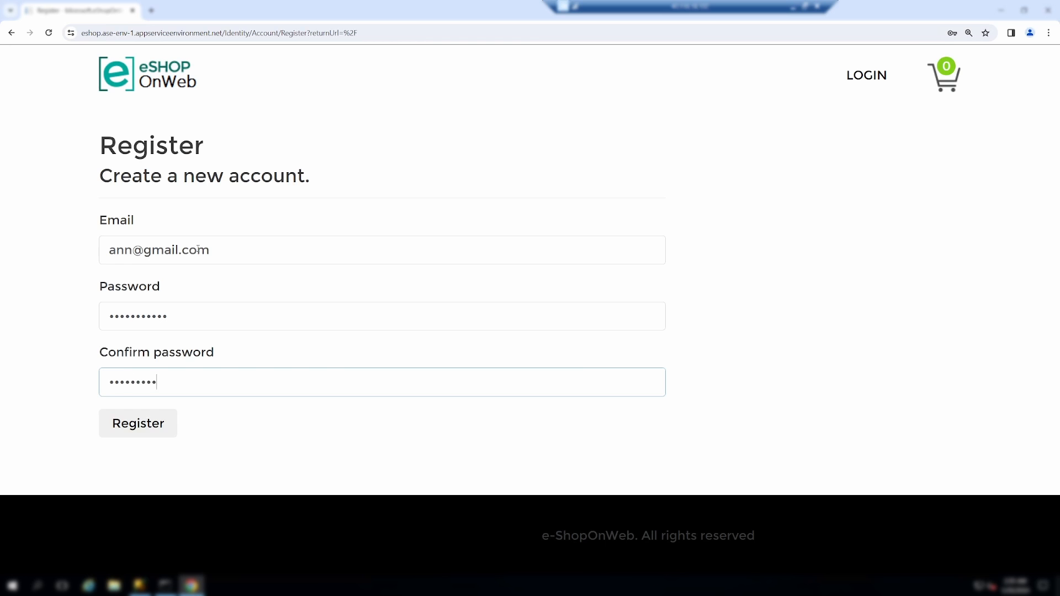
pyautogui.click(162, 422)
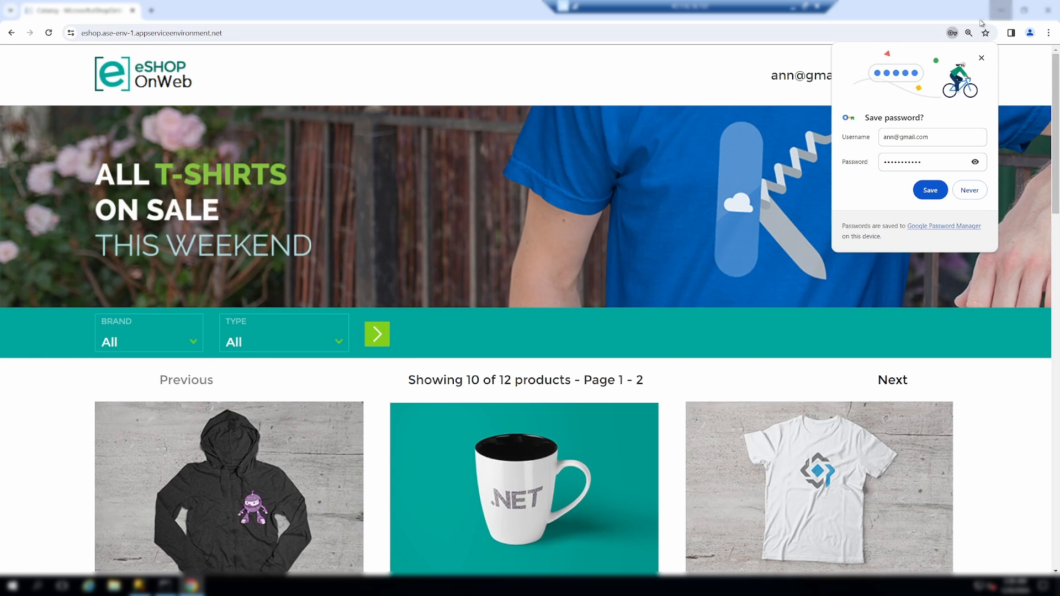
pyautogui.click(1001, 9)
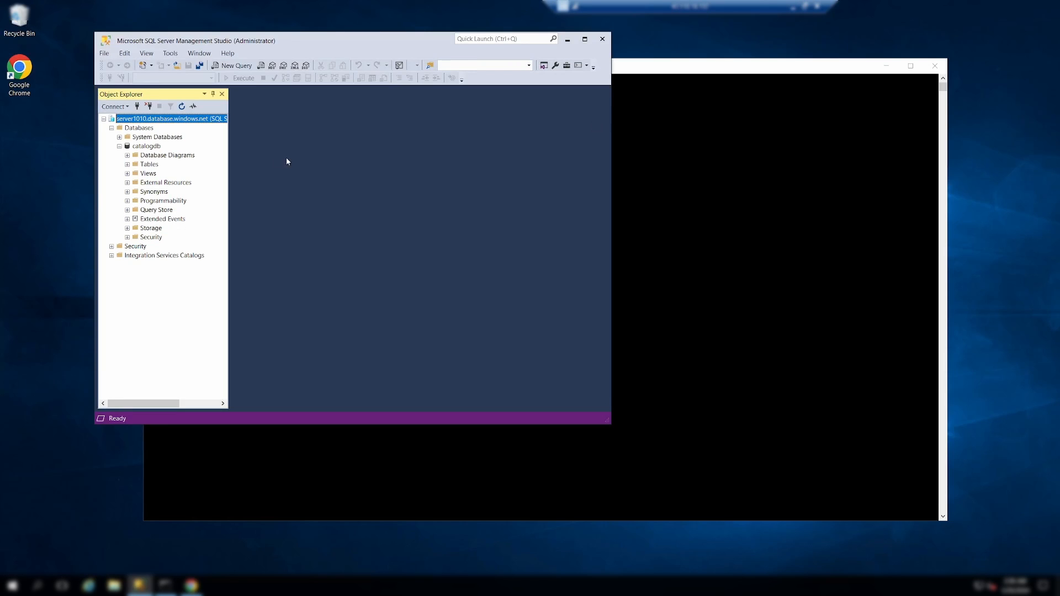
# Refresh Databases to show identitydb, query it, and select the new user's UserName
pyautogui.click(135, 130)
pyautogui.click(183, 108)
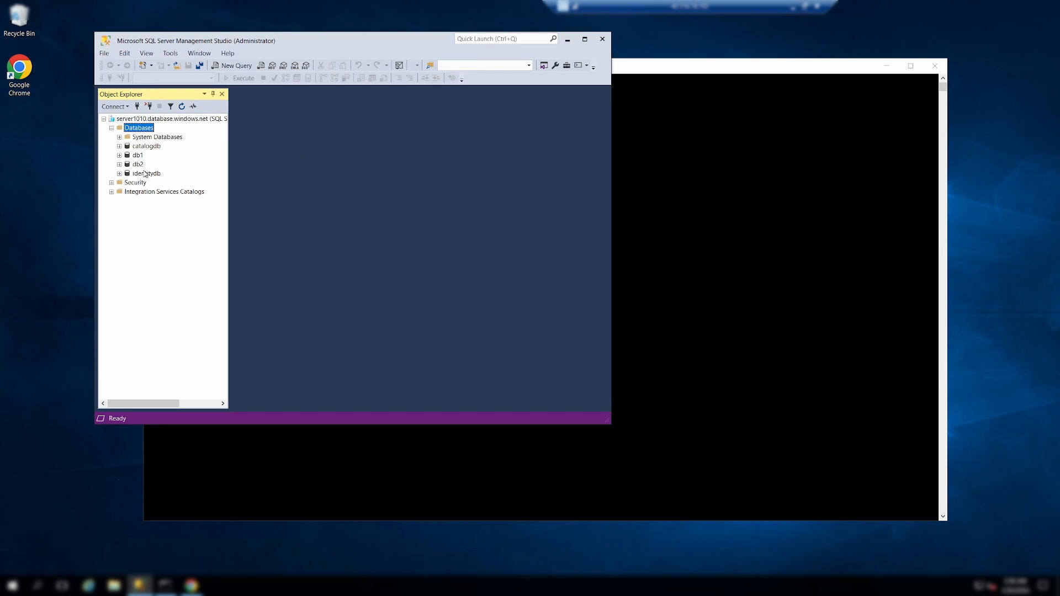
pyautogui.rightClick(142, 173)
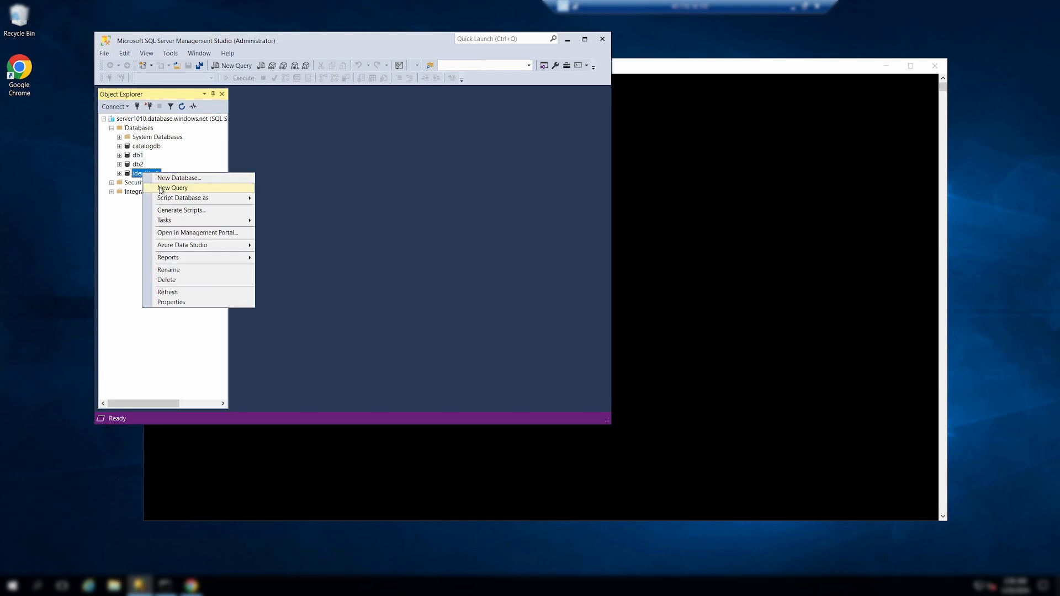
pyautogui.click(161, 188)
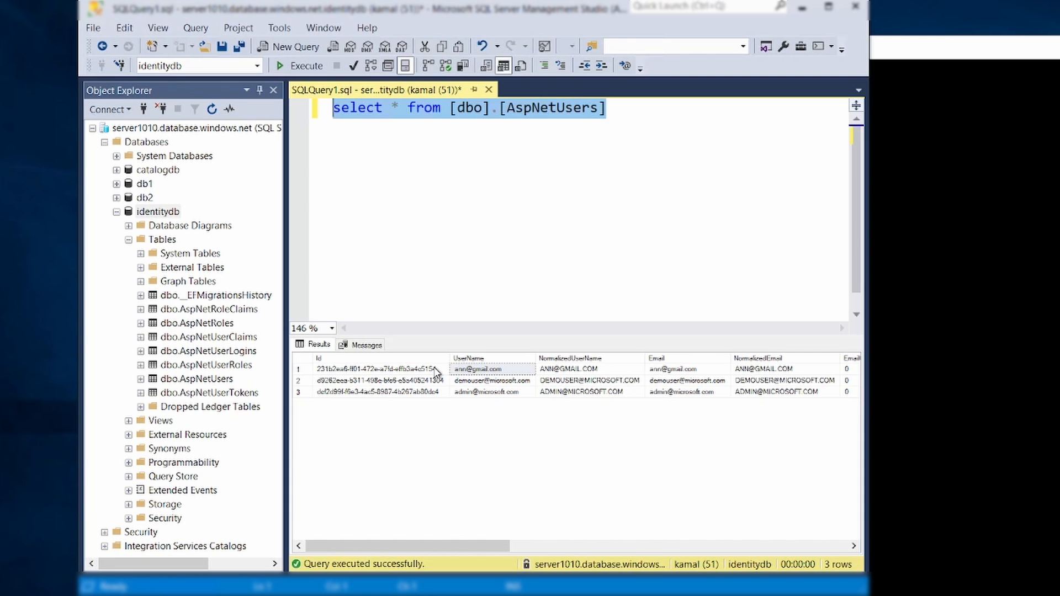
pyautogui.moveTo(436, 369); pyautogui.dragTo(474, 370)
pyautogui.click(474, 370)
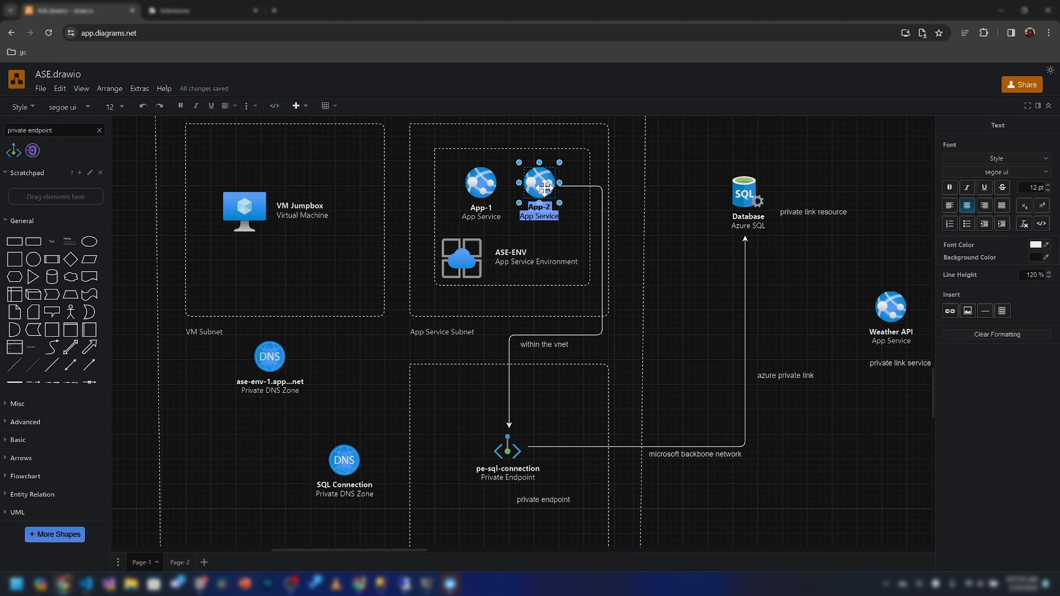
# Change the App-2 shape's label in the ASE diagram to 'Eshop App'
pyautogui.click(544, 188)
pyautogui.doubleClick(544, 188)
pyautogui.click(544, 187)
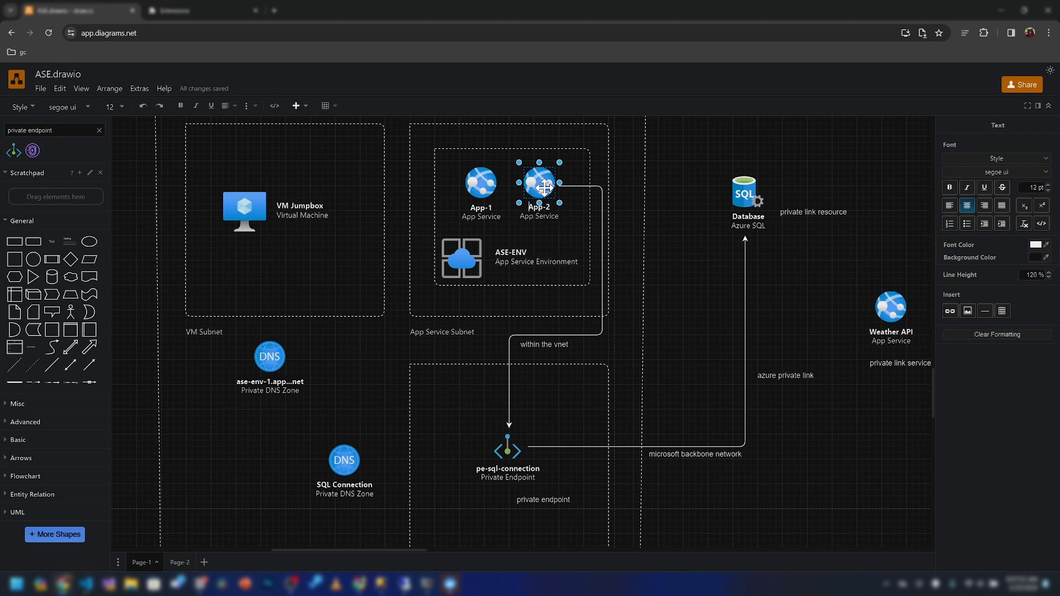
pyautogui.write('Eshop App')
pyautogui.click(689, 220)
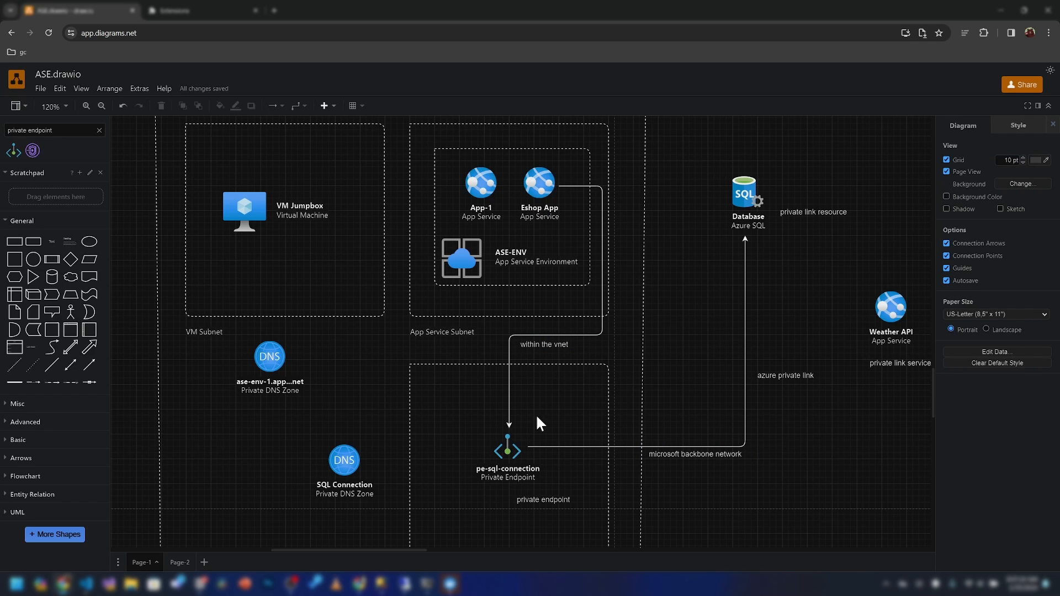
pyautogui.scroll(-2, 537, 418)
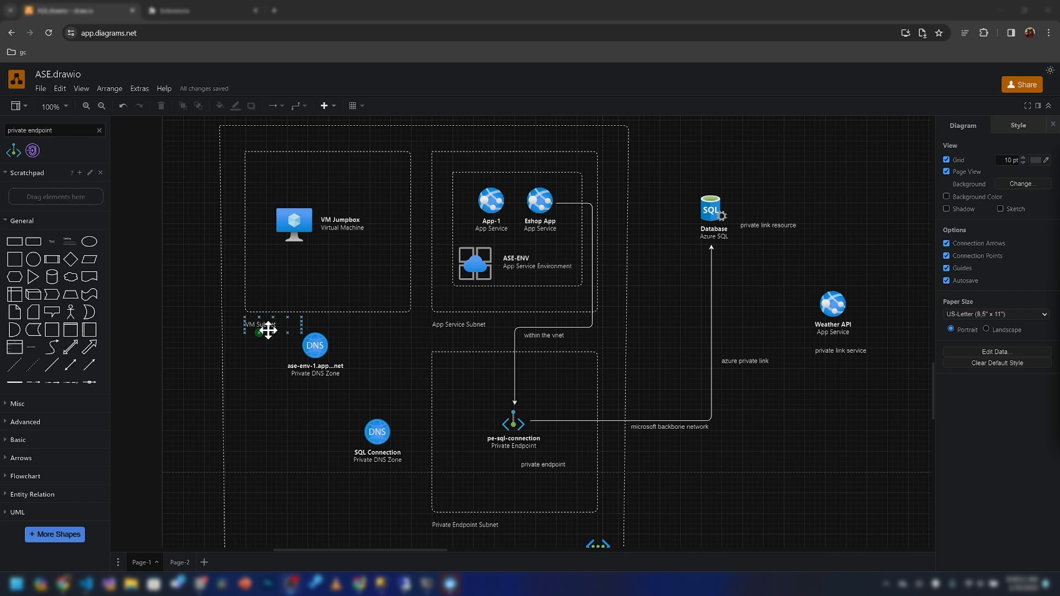
pyautogui.click(362, 585)
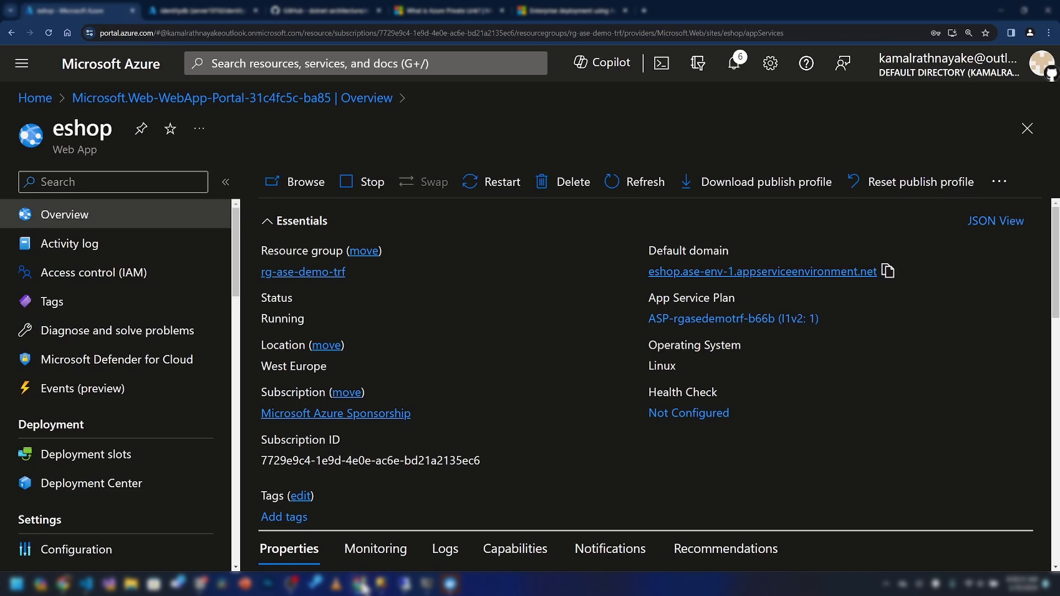
# Review rg-ase-demo-trf's 22 resources from portal Home, then pan the draw.io diagram to the Database
pyautogui.click(111, 63)
pyautogui.scroll(-2, 153, 454)
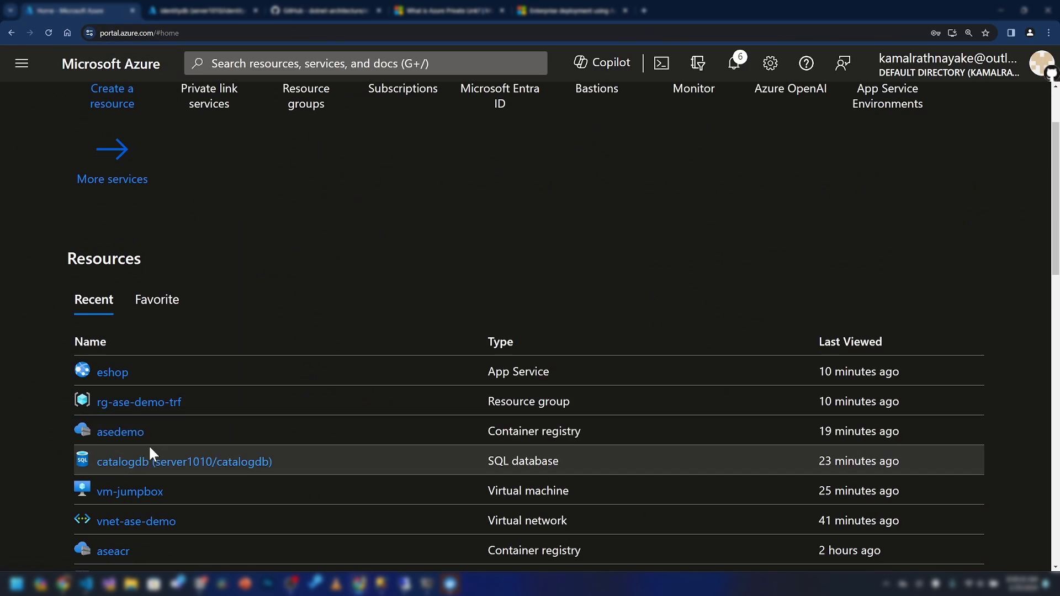
pyautogui.click(135, 404)
pyautogui.scroll(-10, 338, 360)
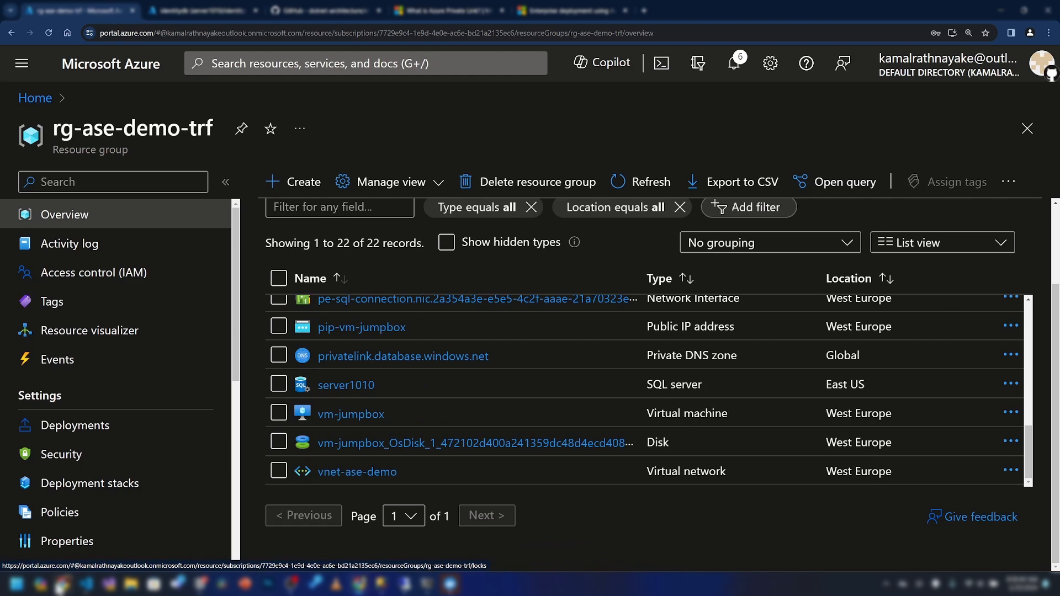
pyautogui.click(63, 585)
pyautogui.moveTo(454, 326); pyautogui.dragTo(295, 458)
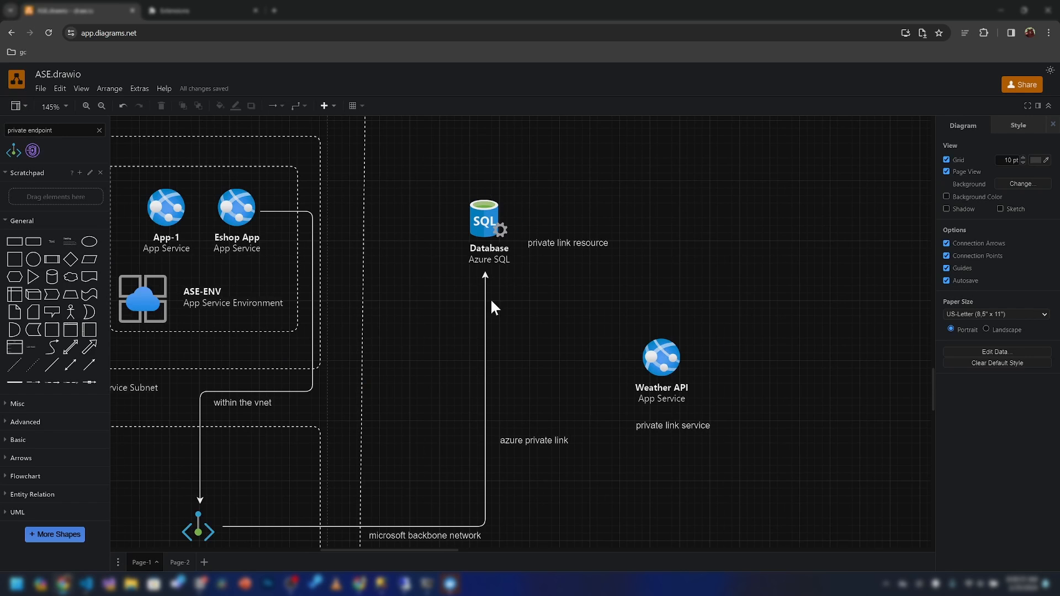
pyautogui.moveTo(490, 298); pyautogui.dragTo(739, 177)
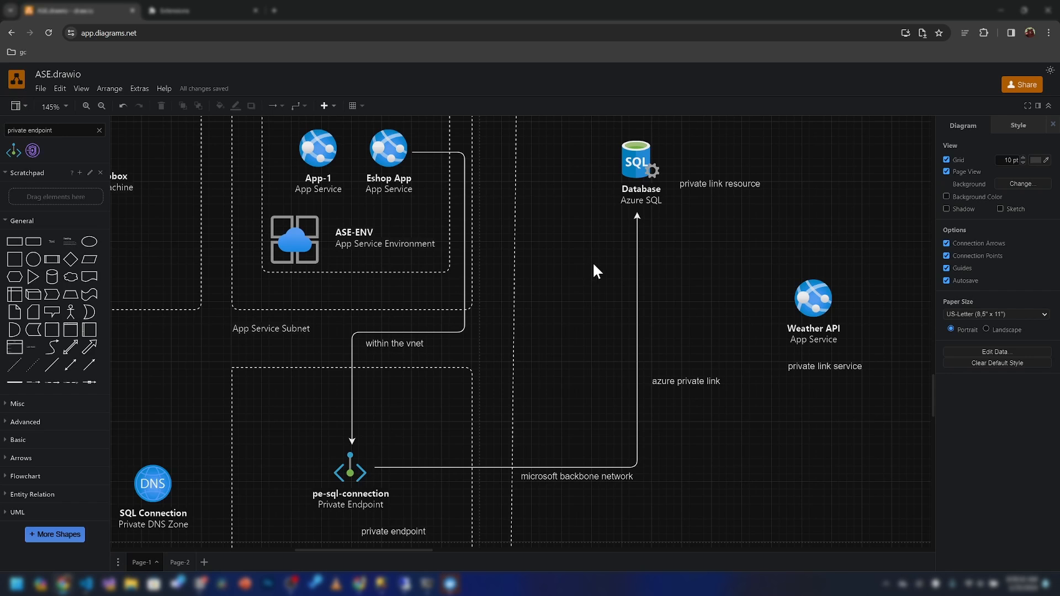
pyautogui.click(631, 203)
pyautogui.click(566, 277)
pyautogui.scroll(-3, 572, 271)
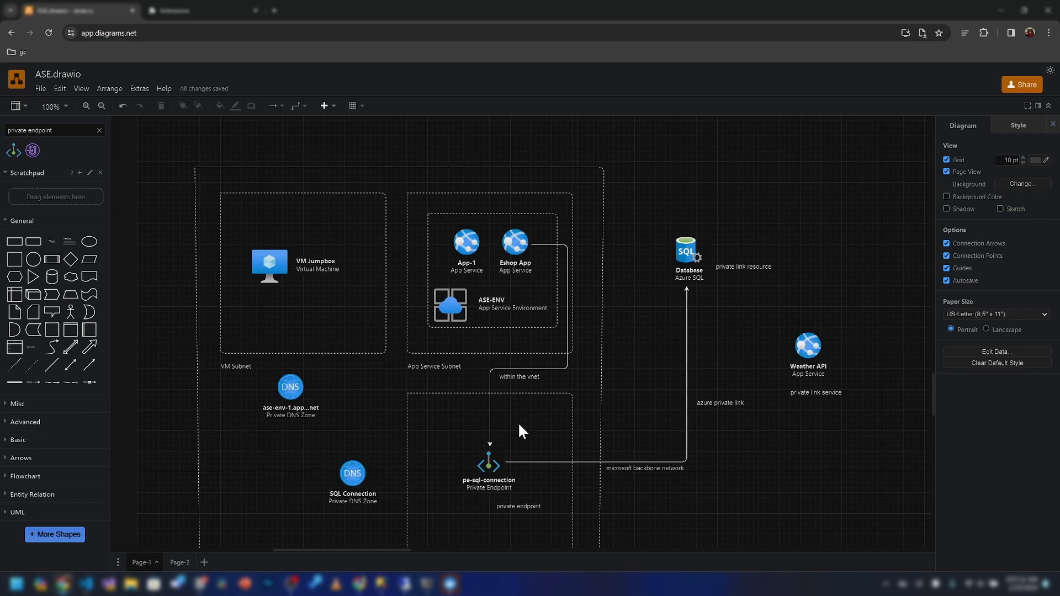
pyautogui.moveTo(359, 381); pyautogui.dragTo(382, 341)
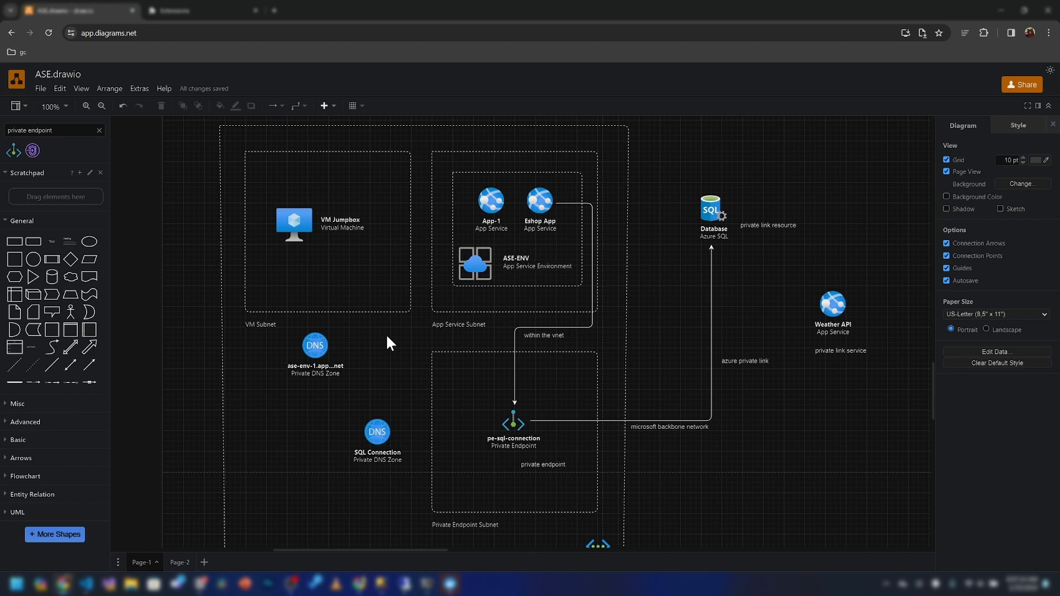